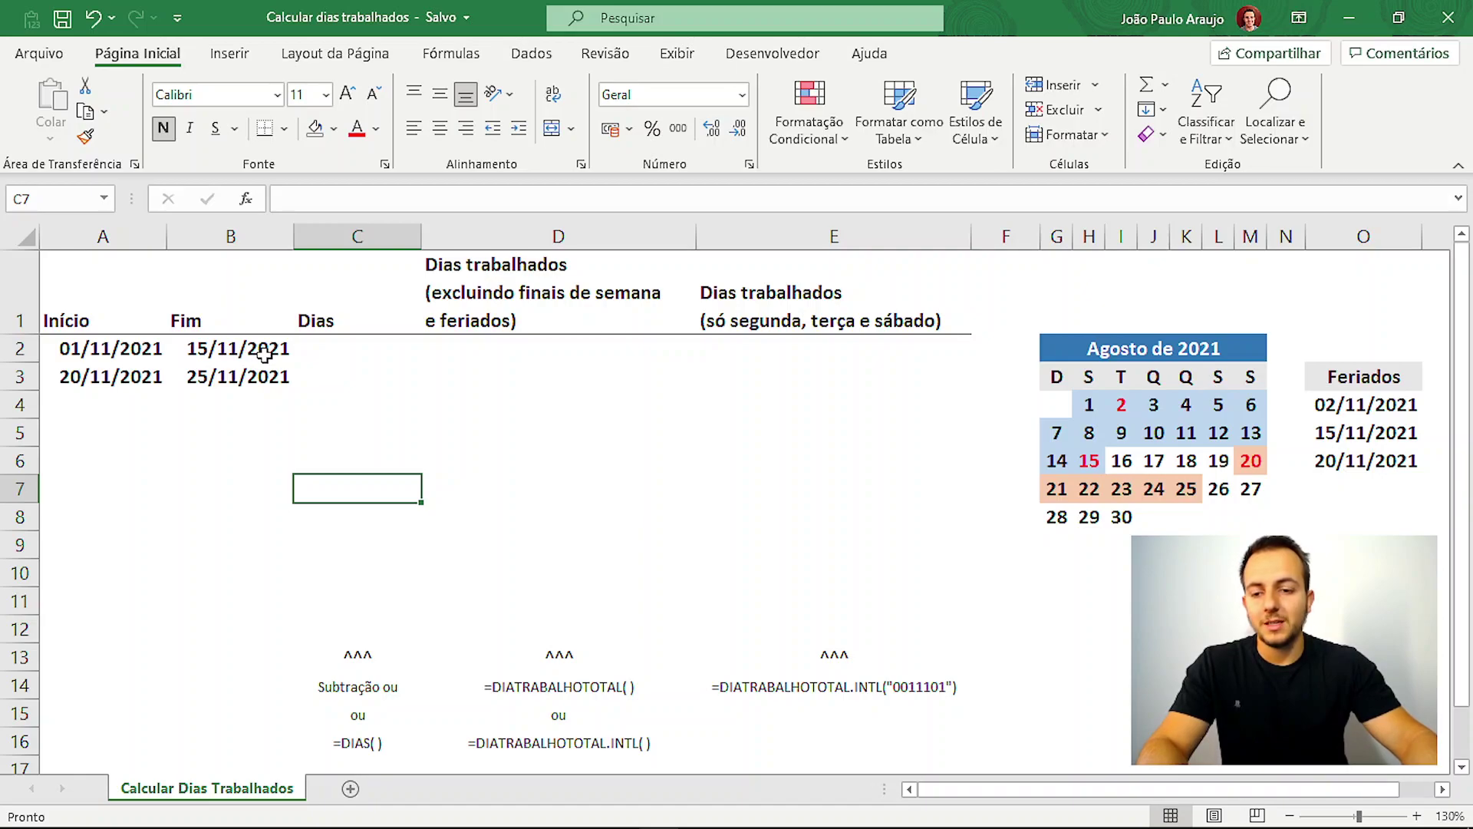
- Enter =B2-A2 in C2 to show 14 days, then start =dias in C3
click(366, 348)
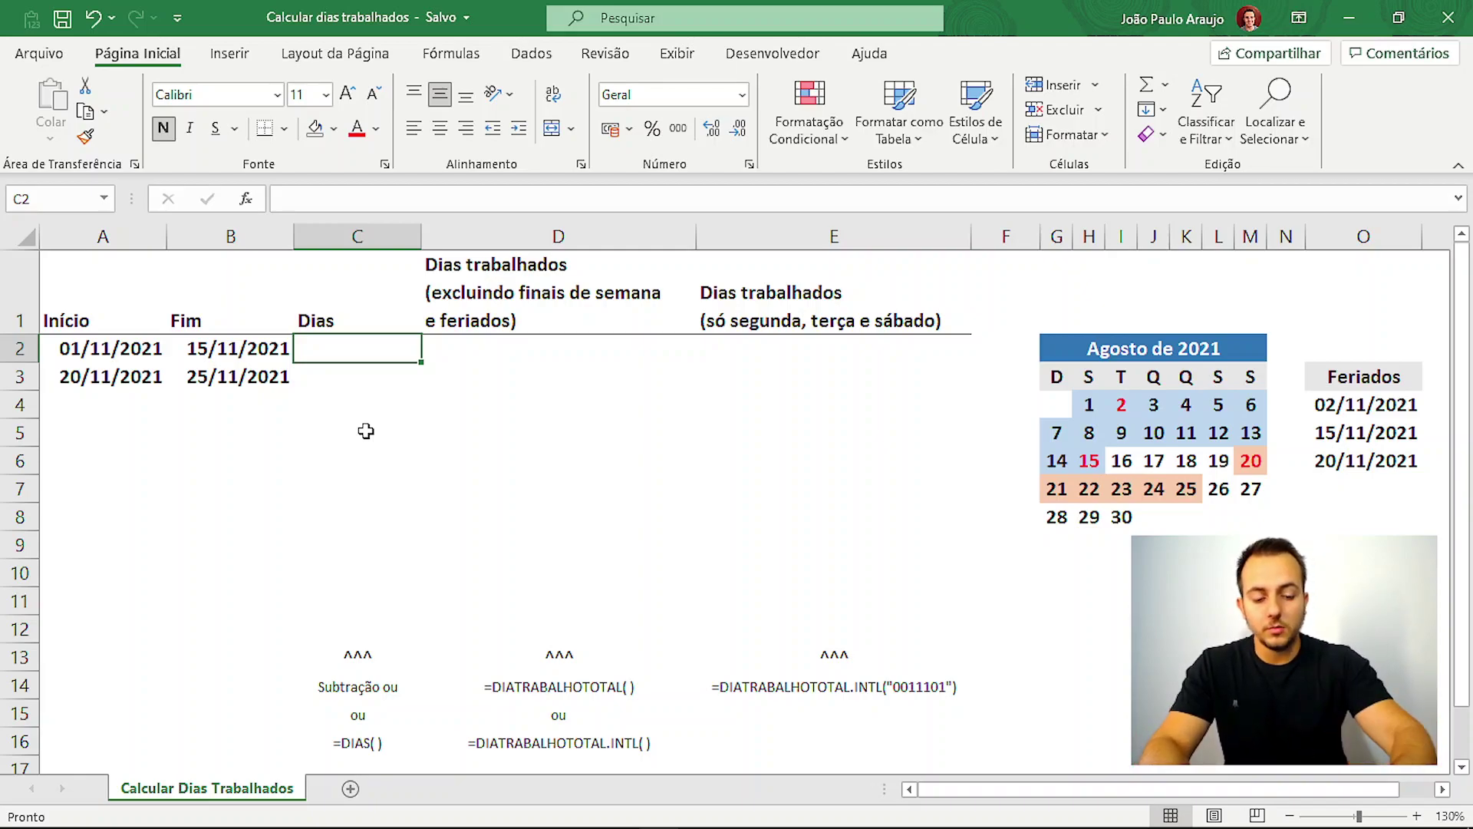
text(=)
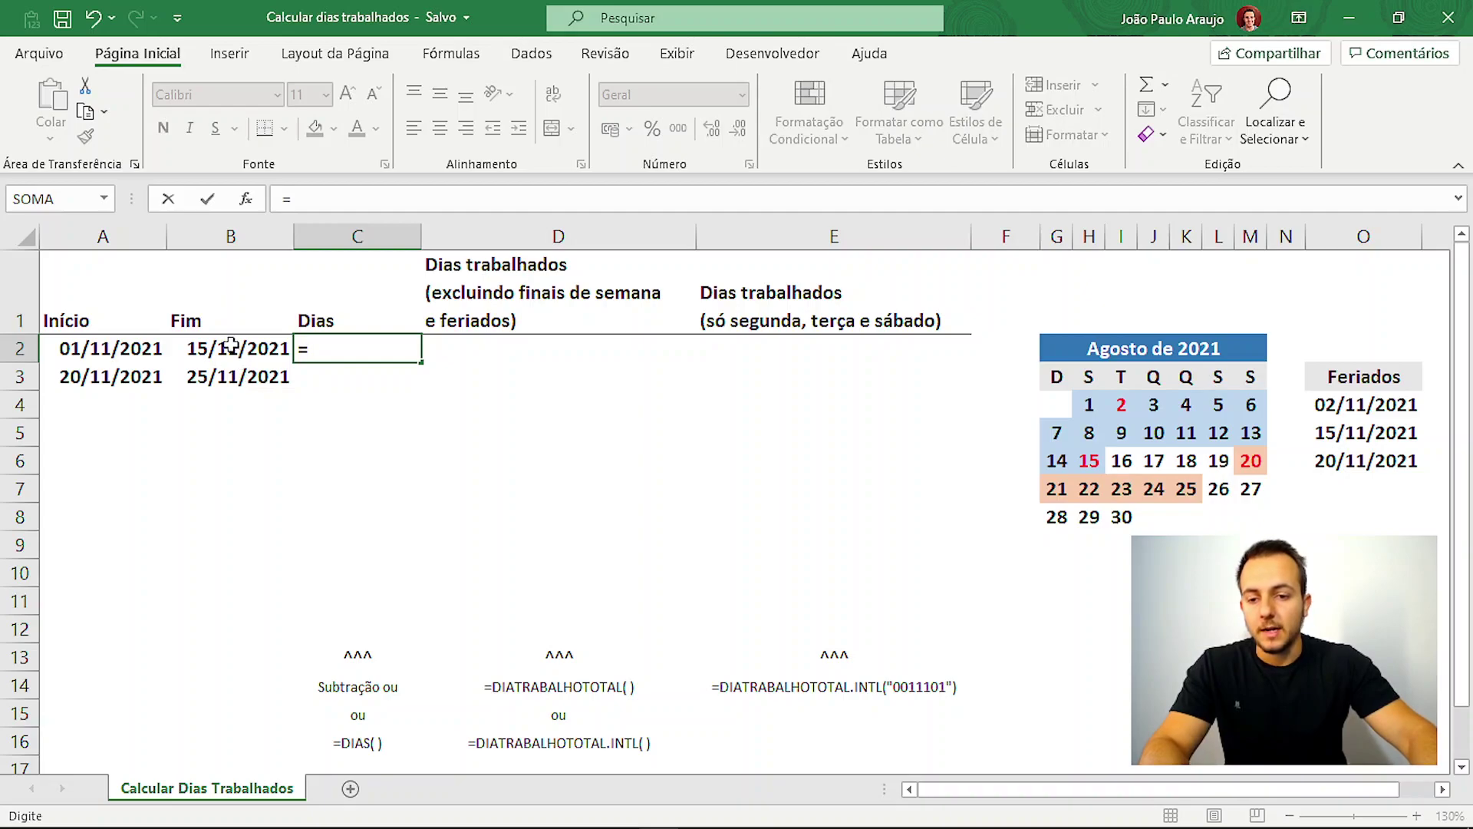
click(231, 346)
text(-)
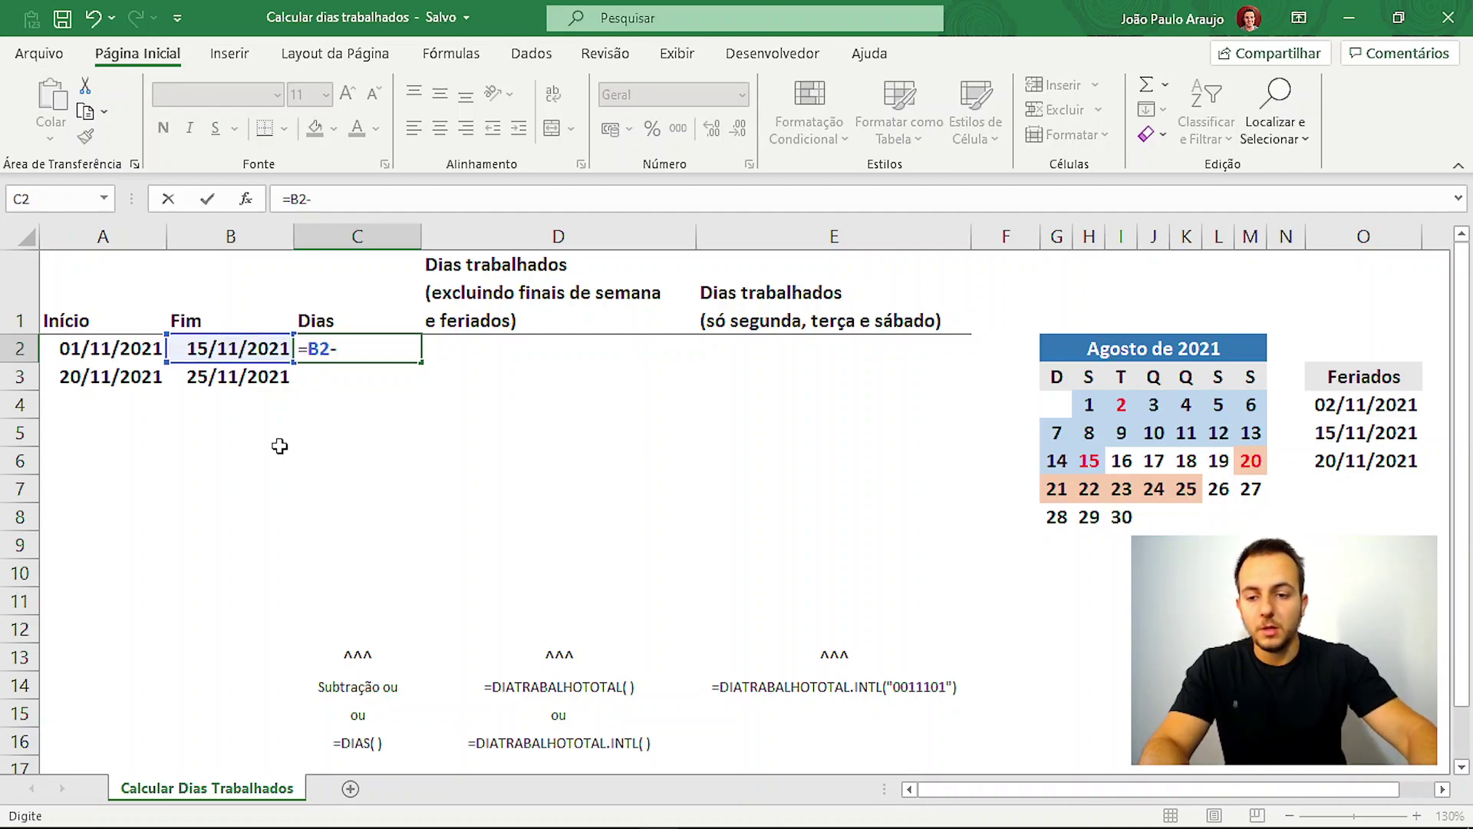
click(117, 340)
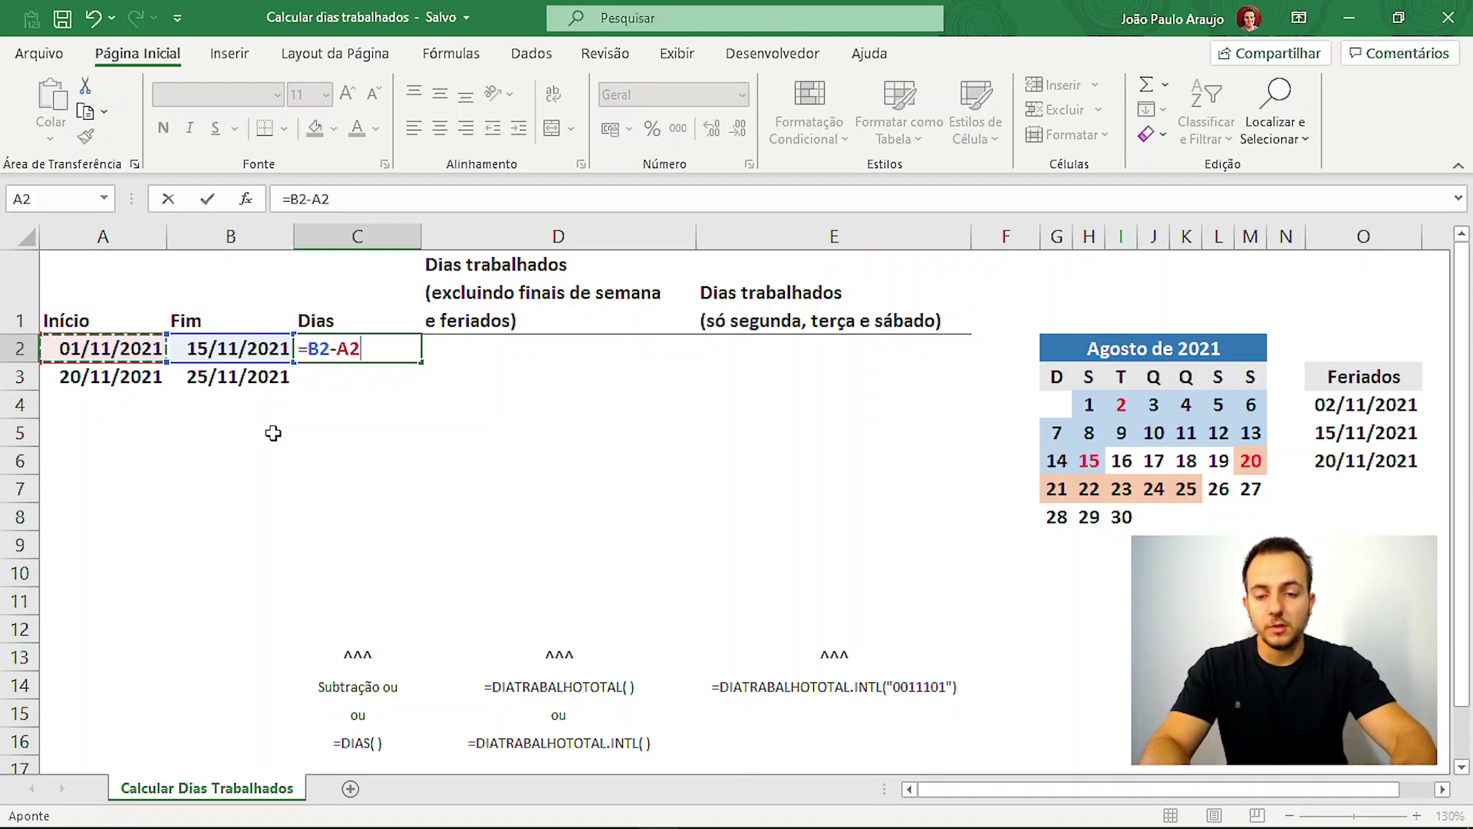
key(Return)
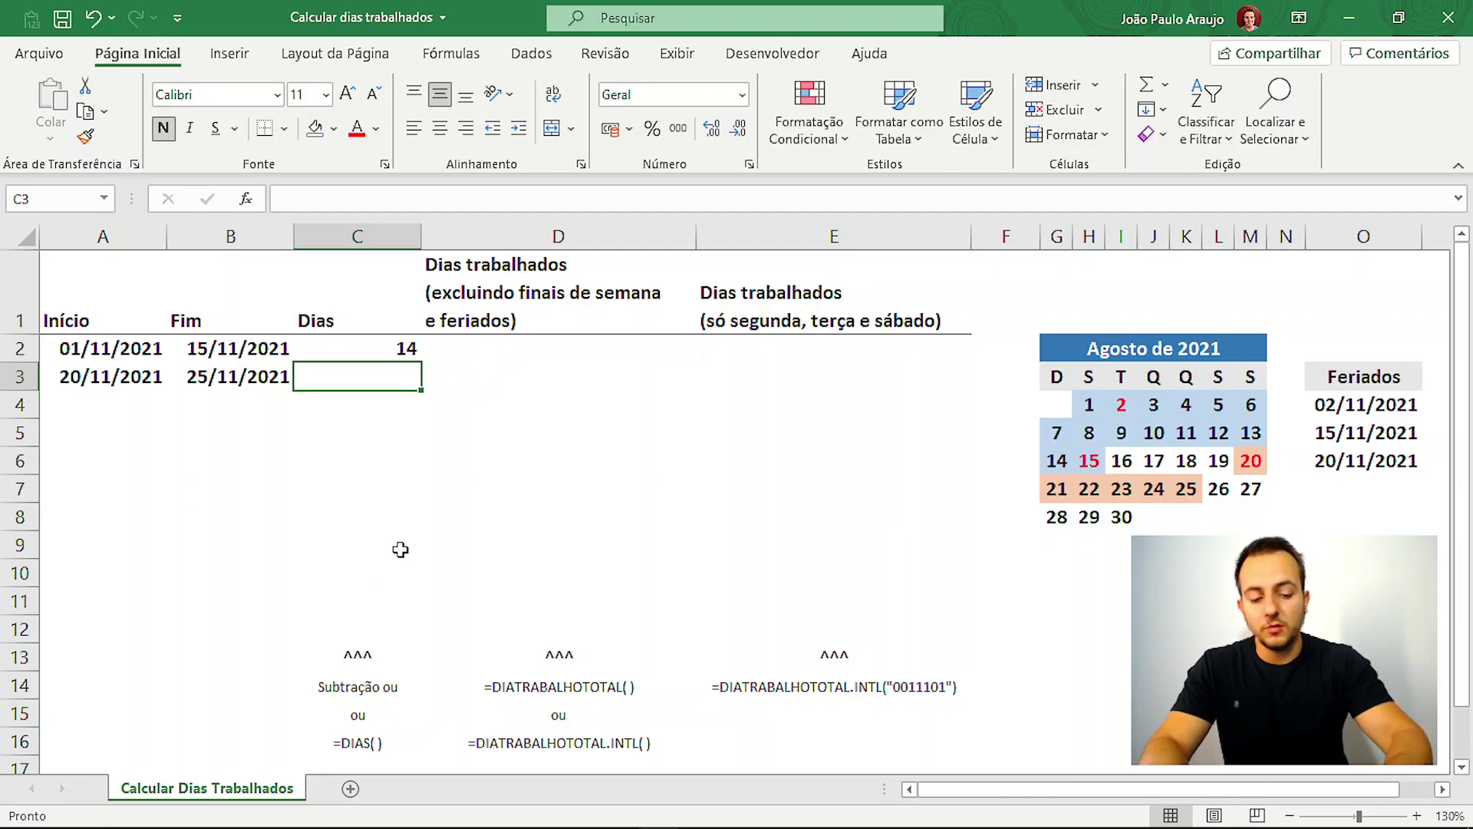
text(=)
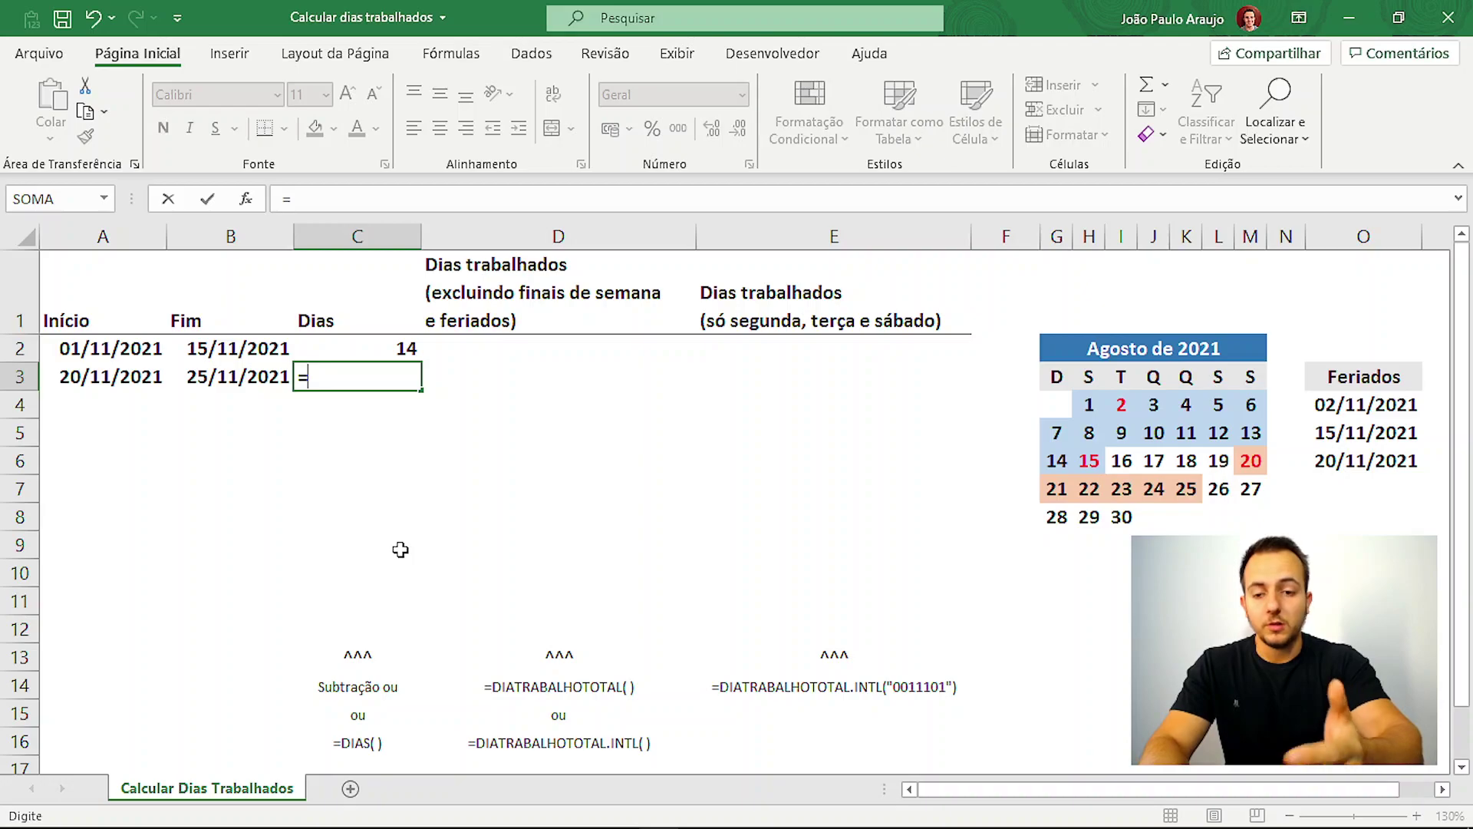
text(di)
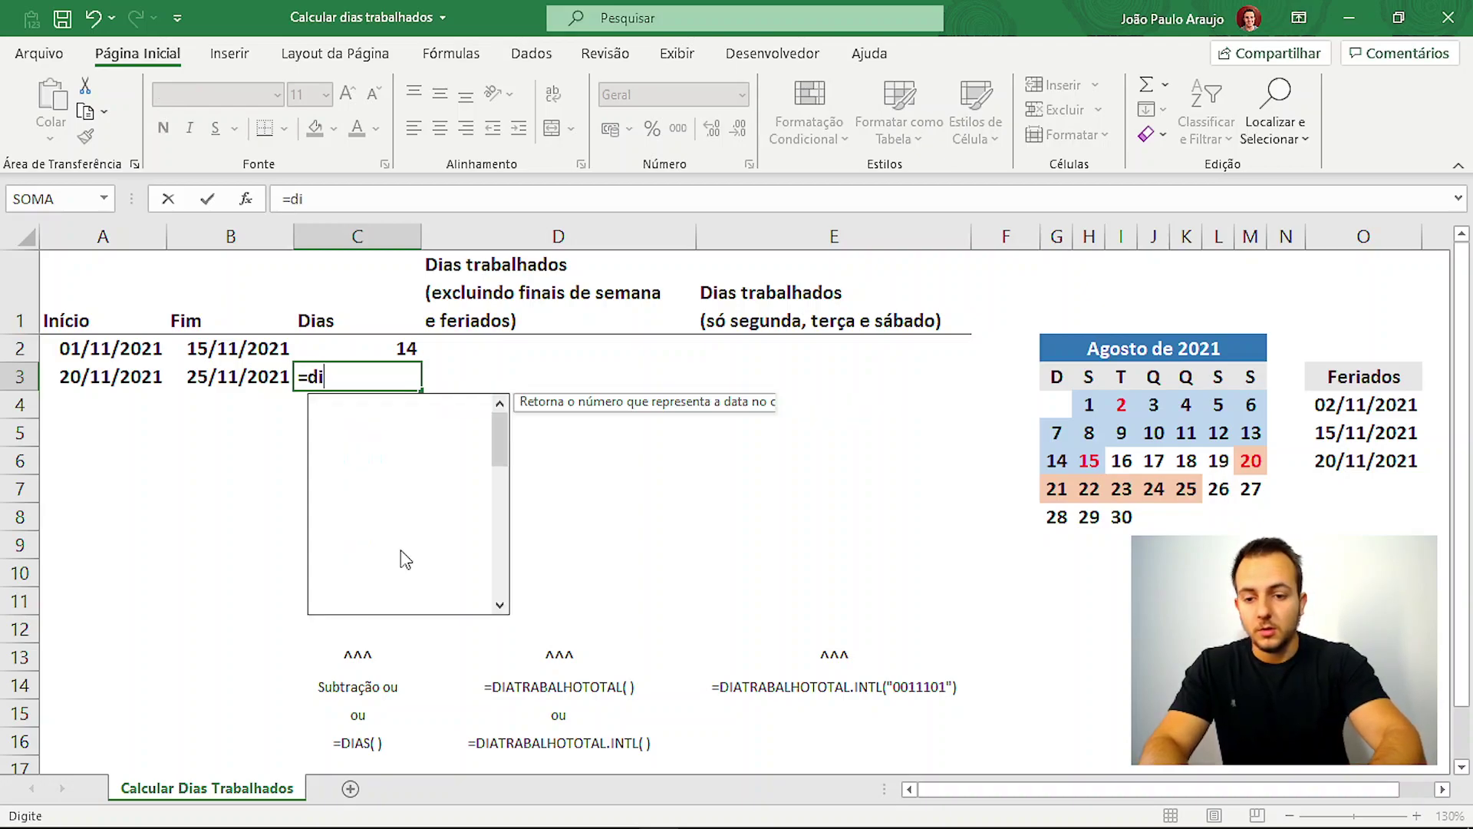
text(as)
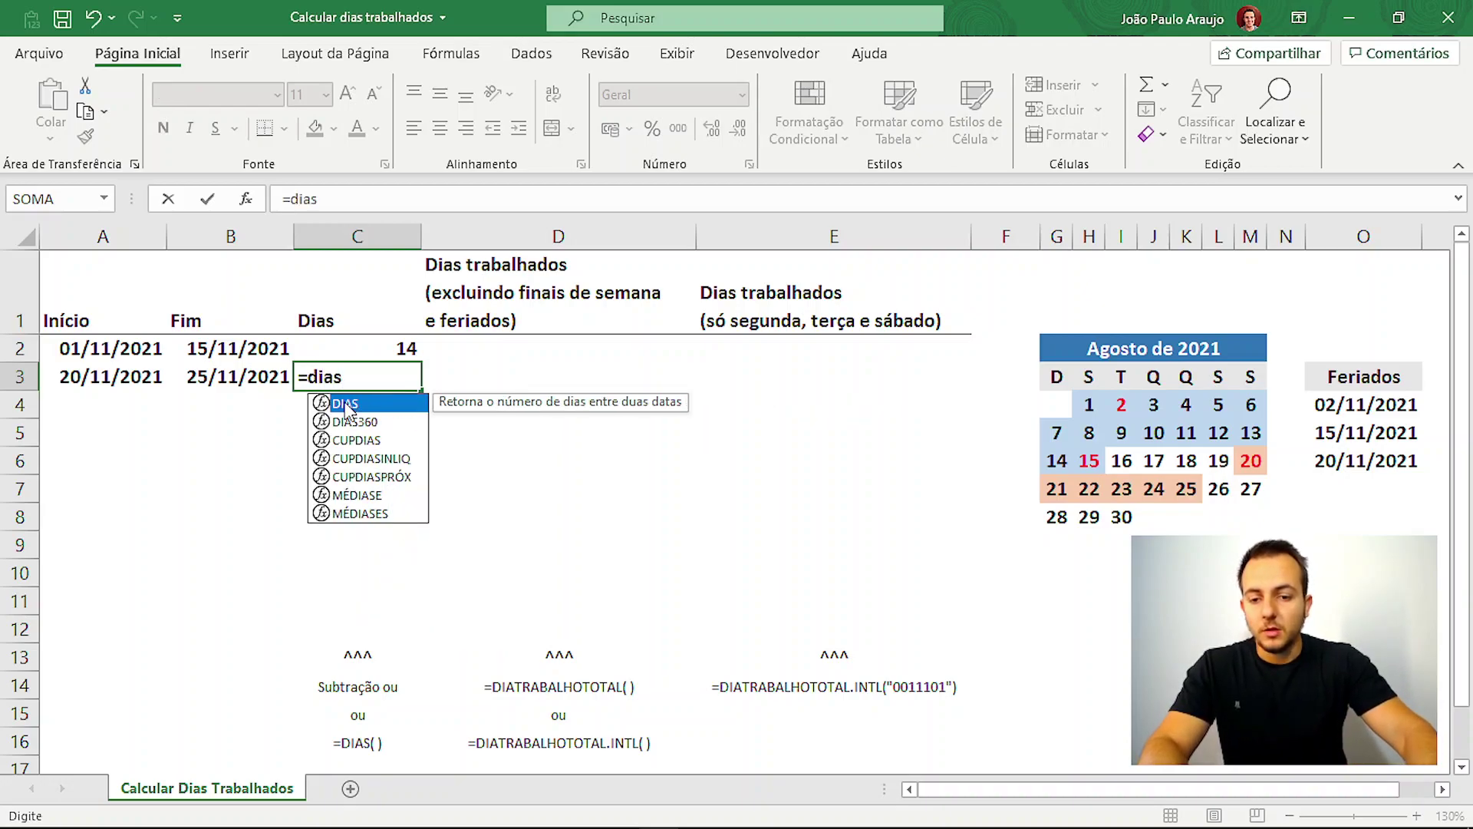
- Enter =DIAS(B3;A3) in C3, returning 5 days
double_click(359, 405)
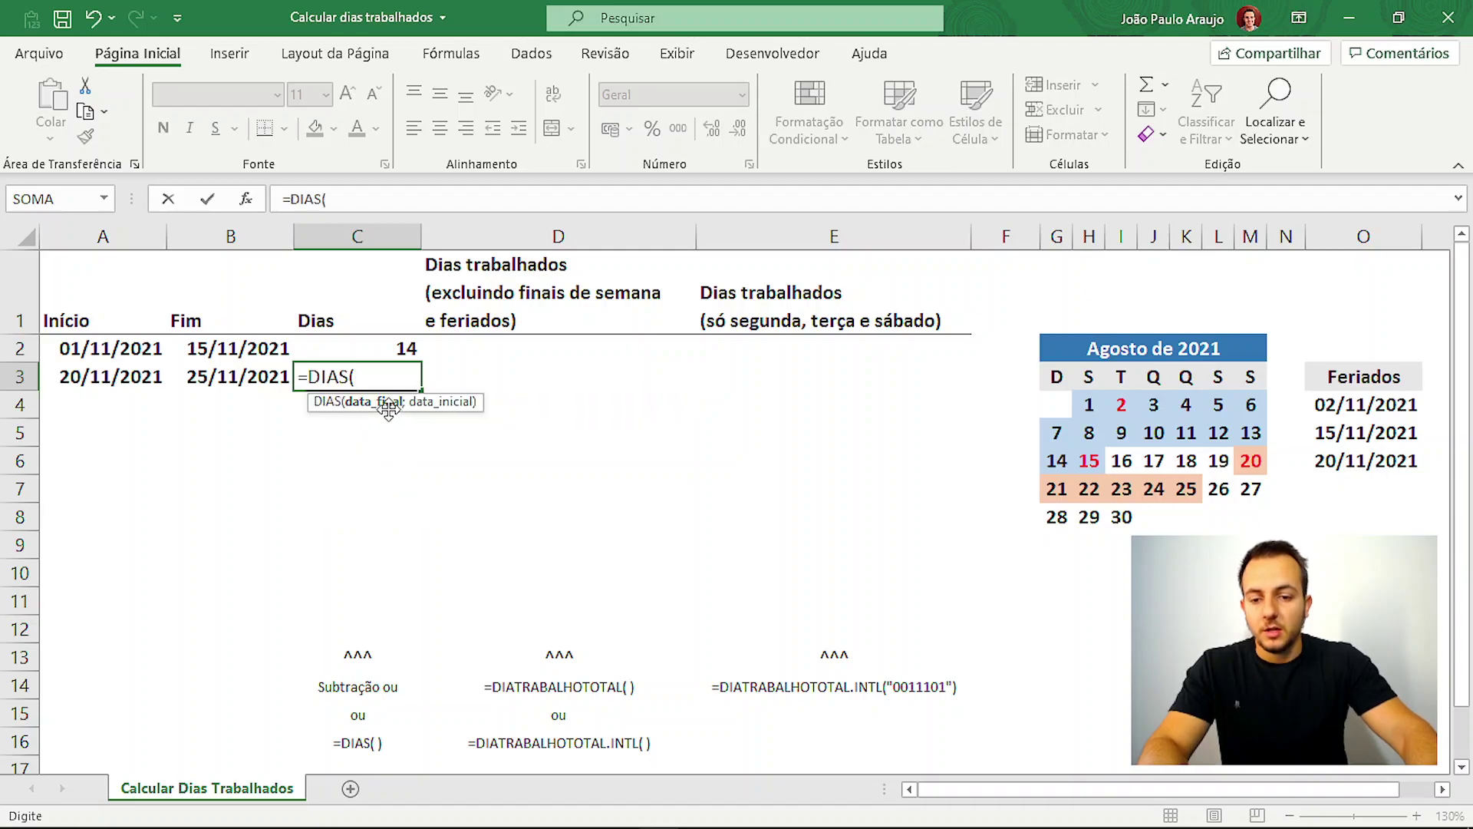
click(254, 378)
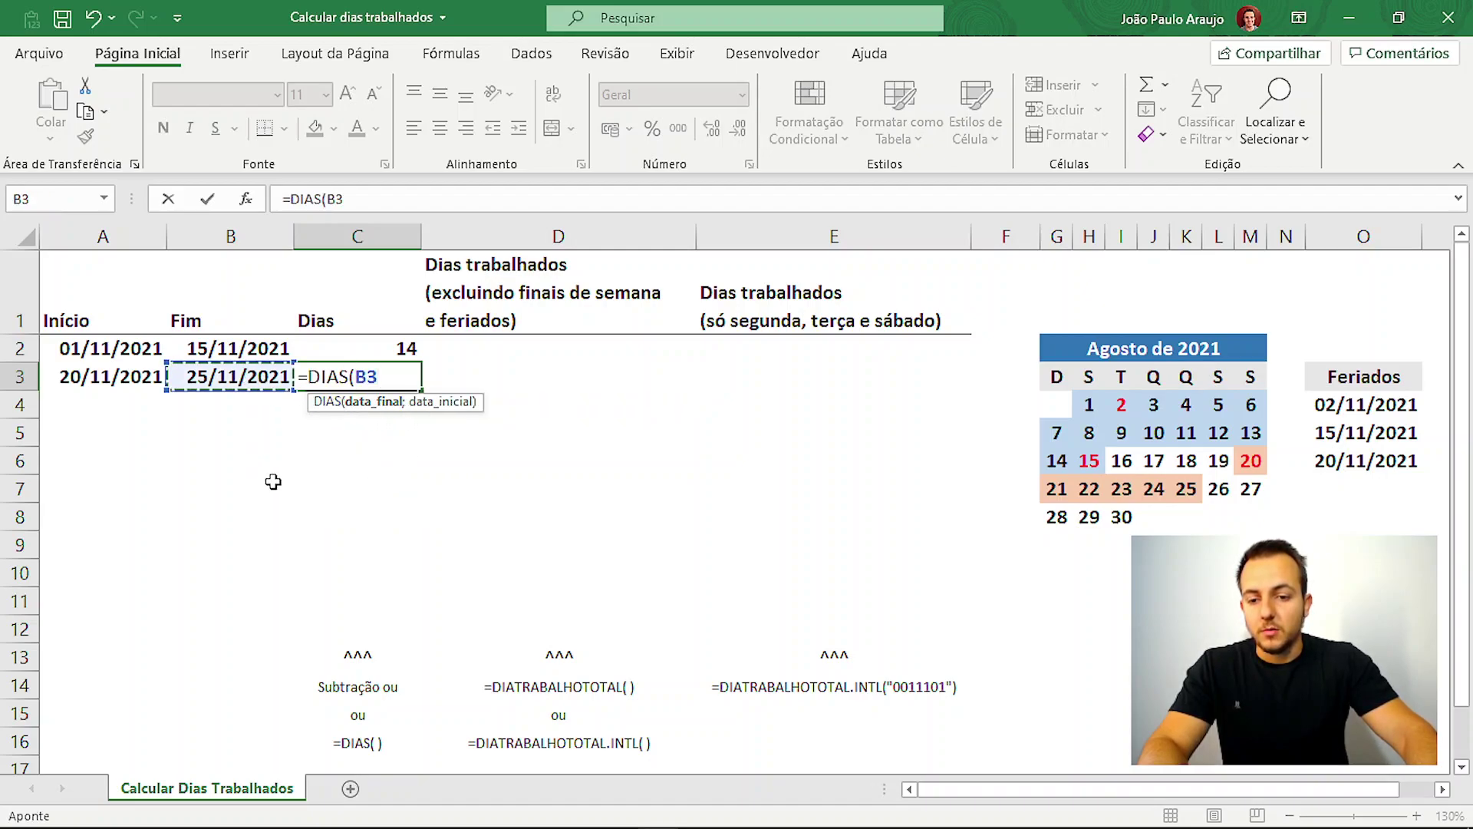
text(;)
click(95, 380)
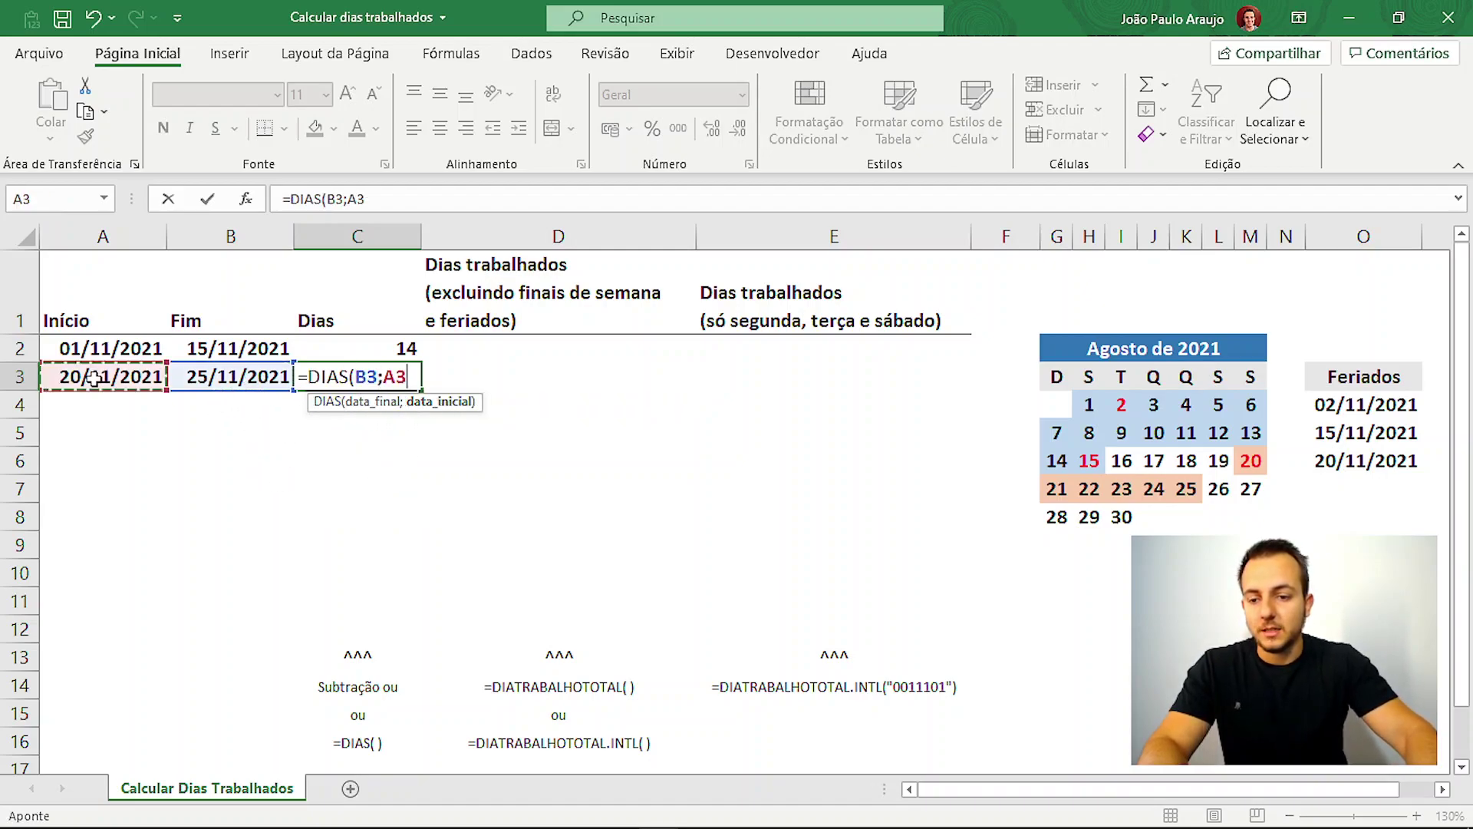
text())
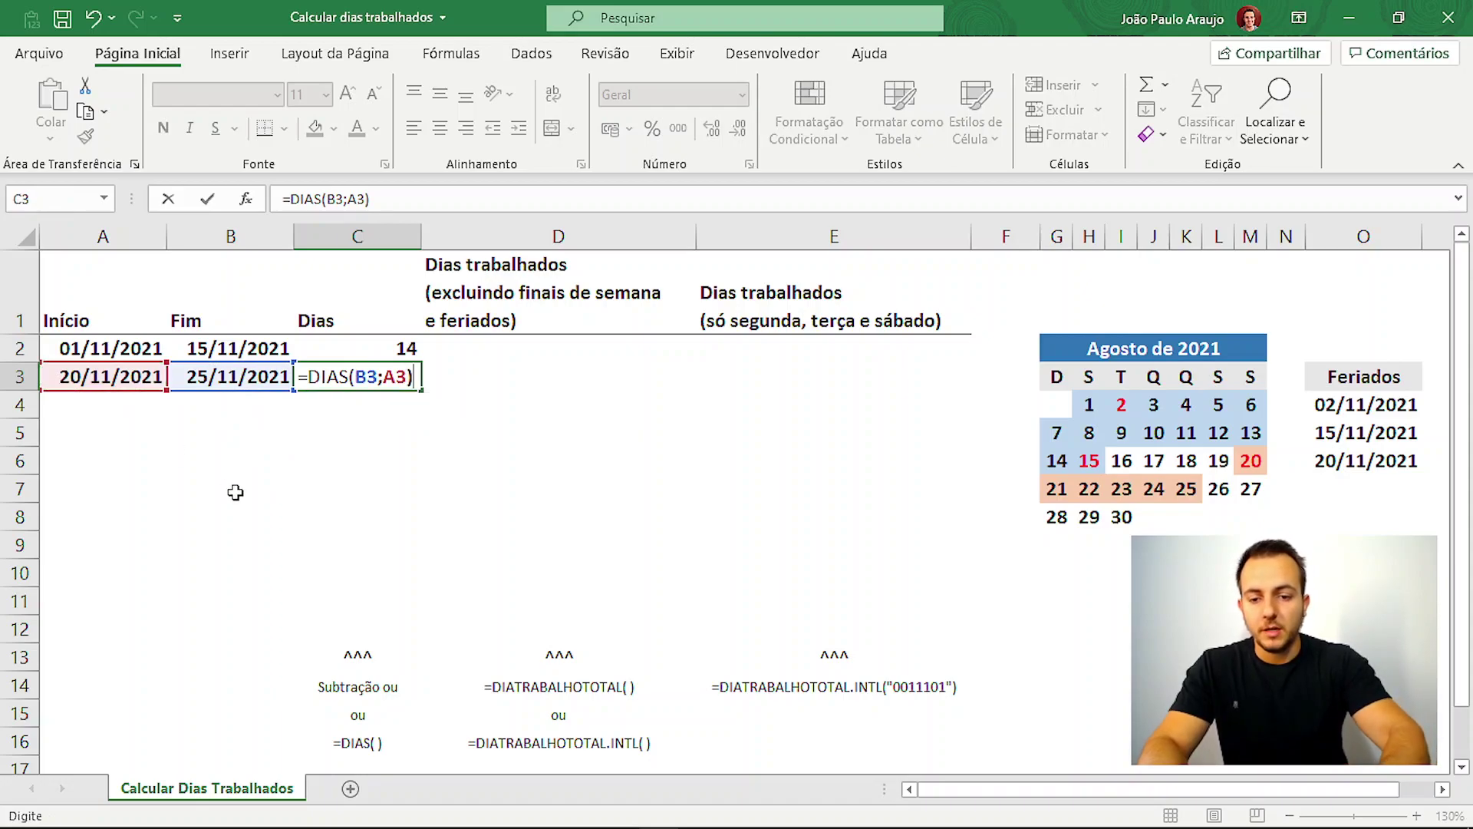
key(BackSpace)
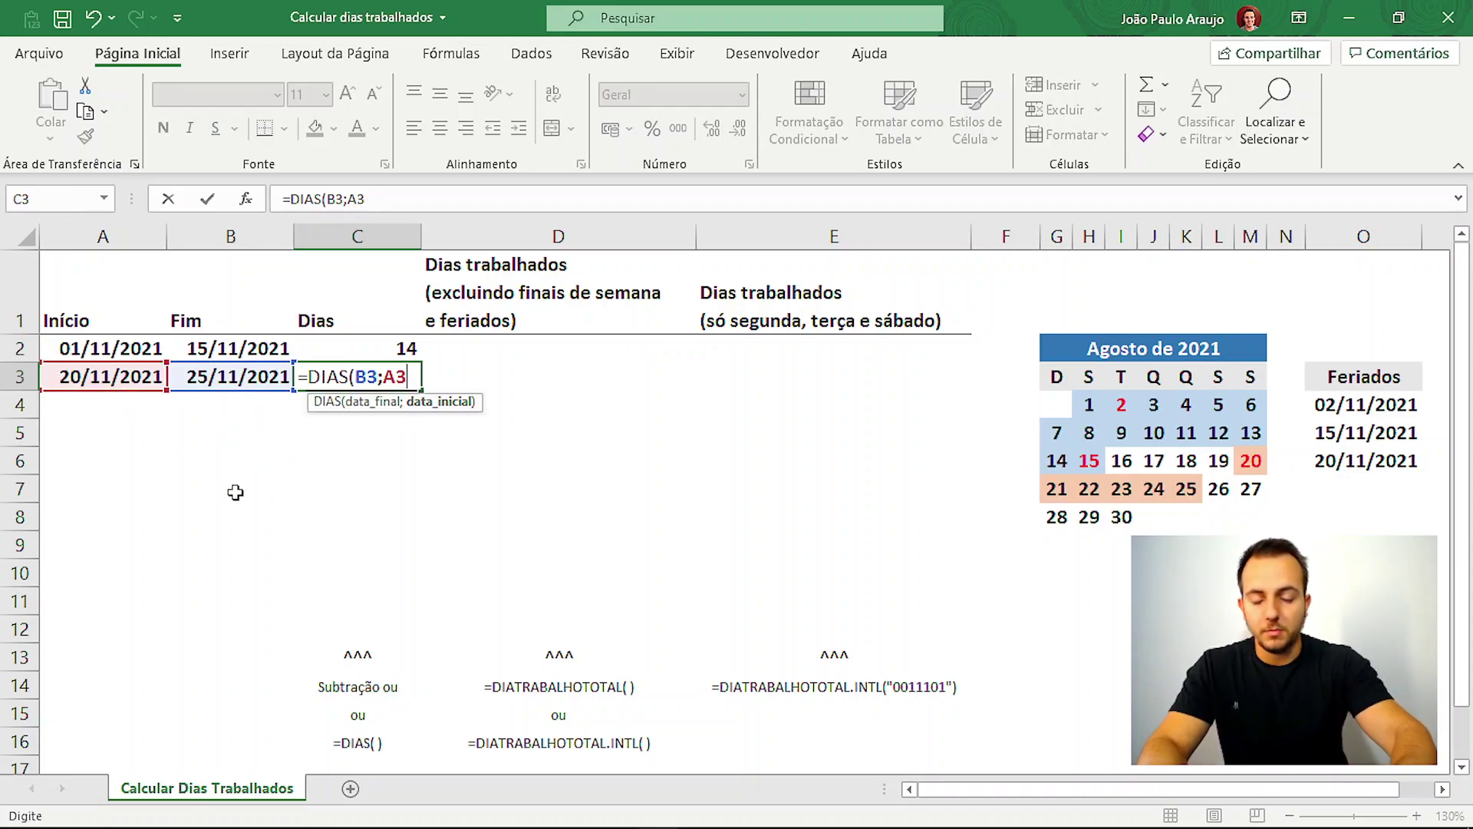
key(Return)
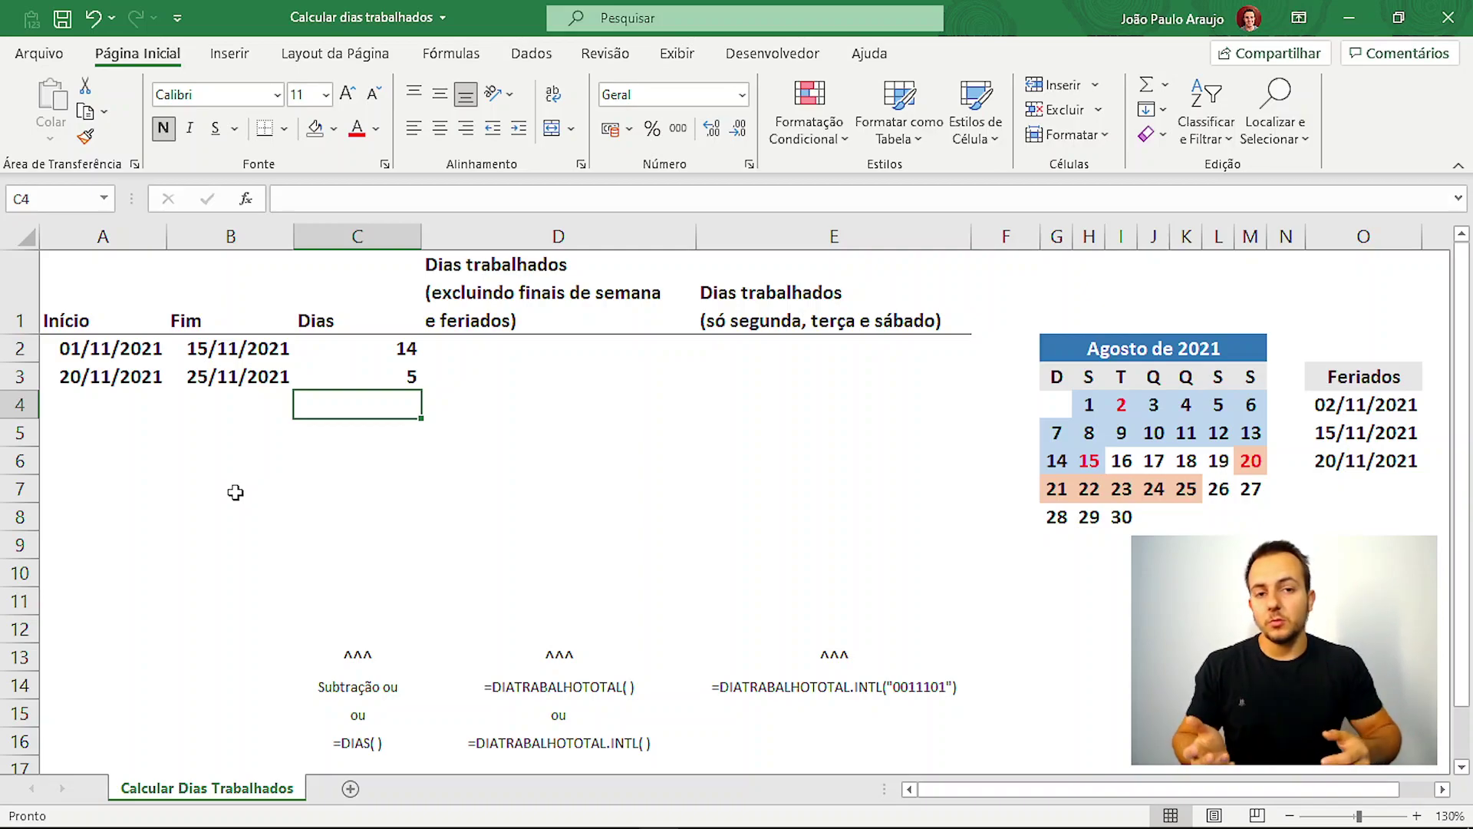
- Review the formulas in C2 and C3 in the formula bar without changing them
click(401, 346)
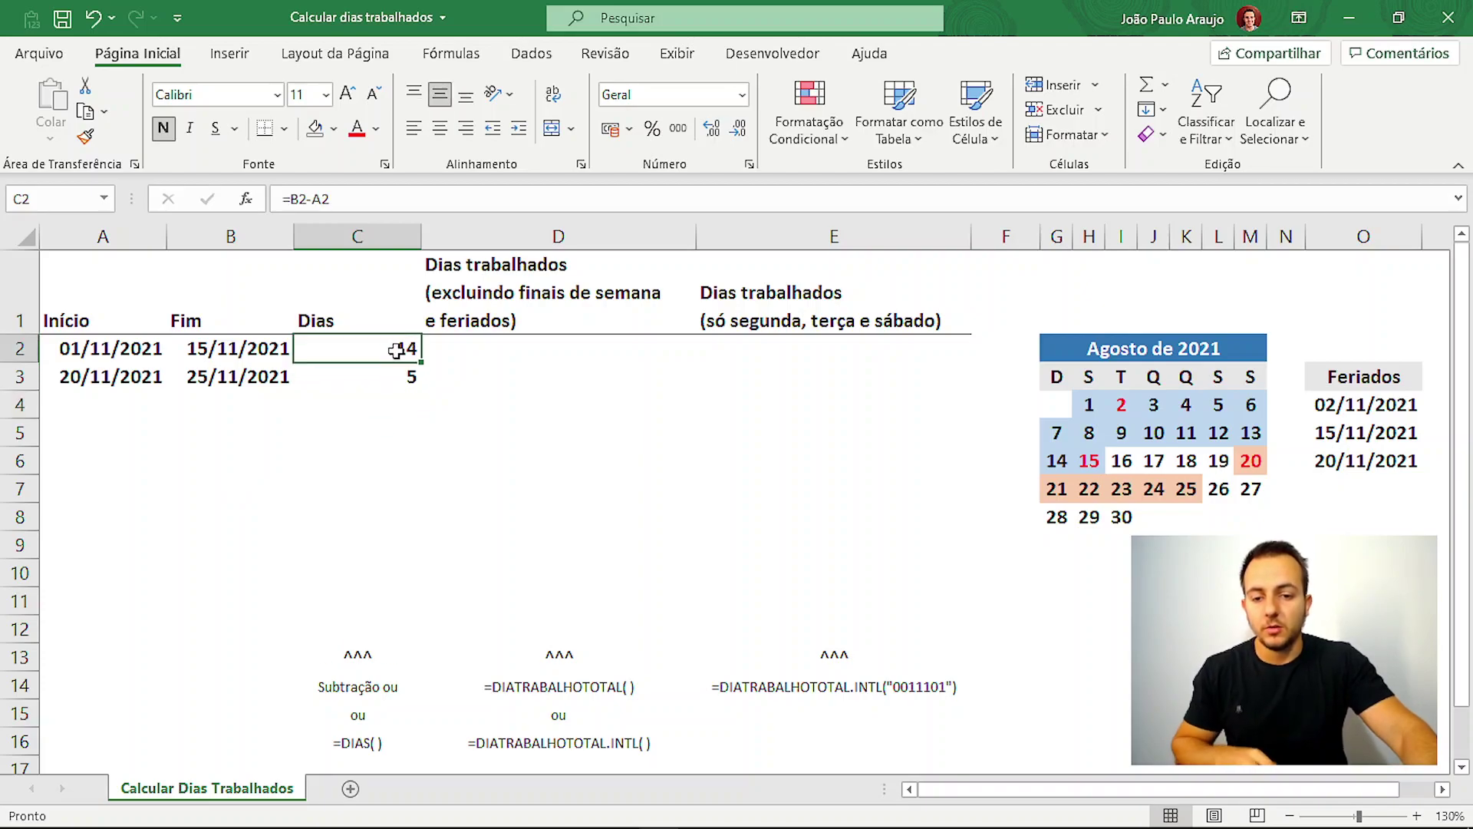
click(335, 194)
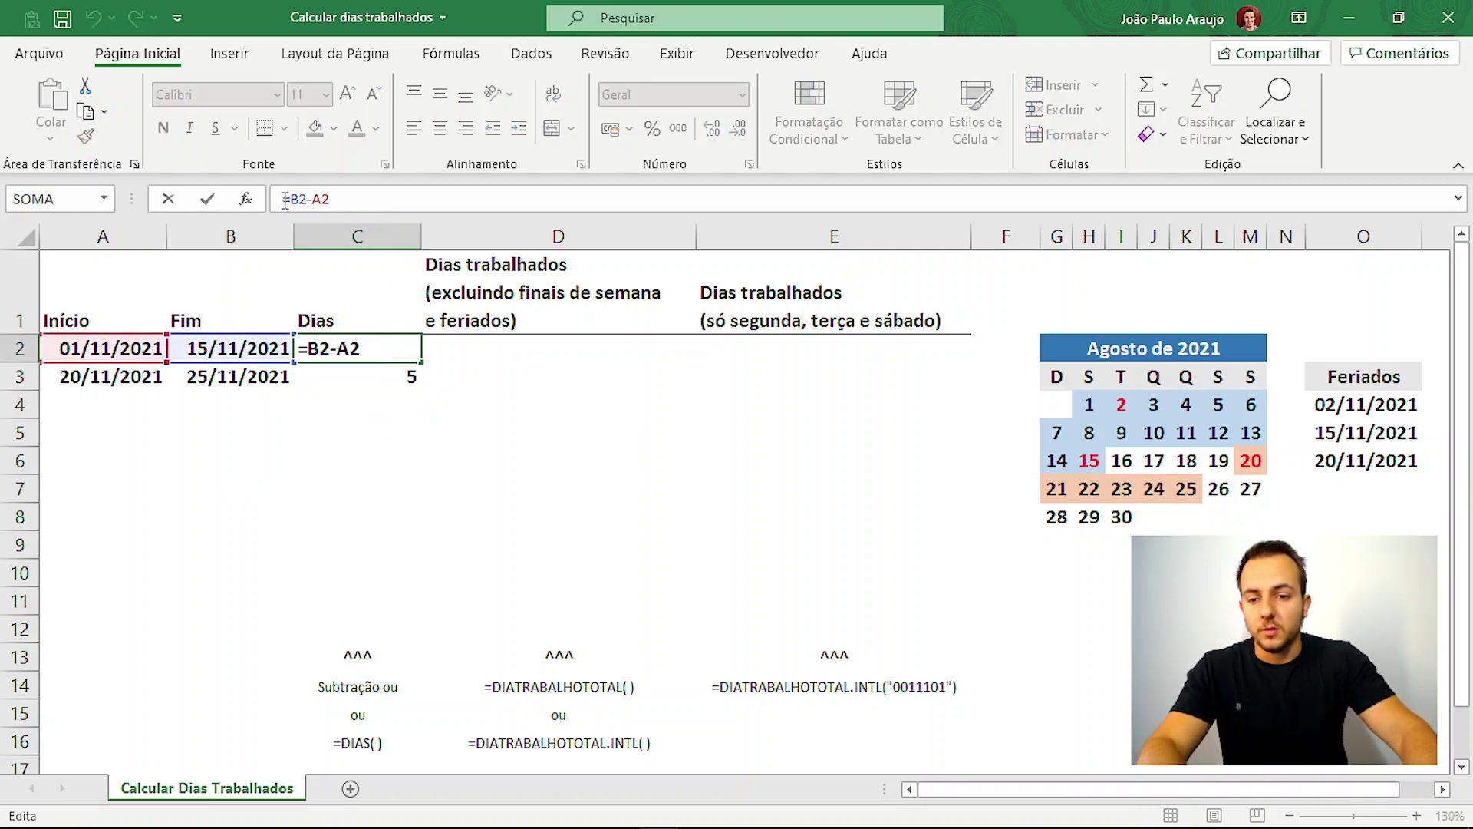
click(396, 378)
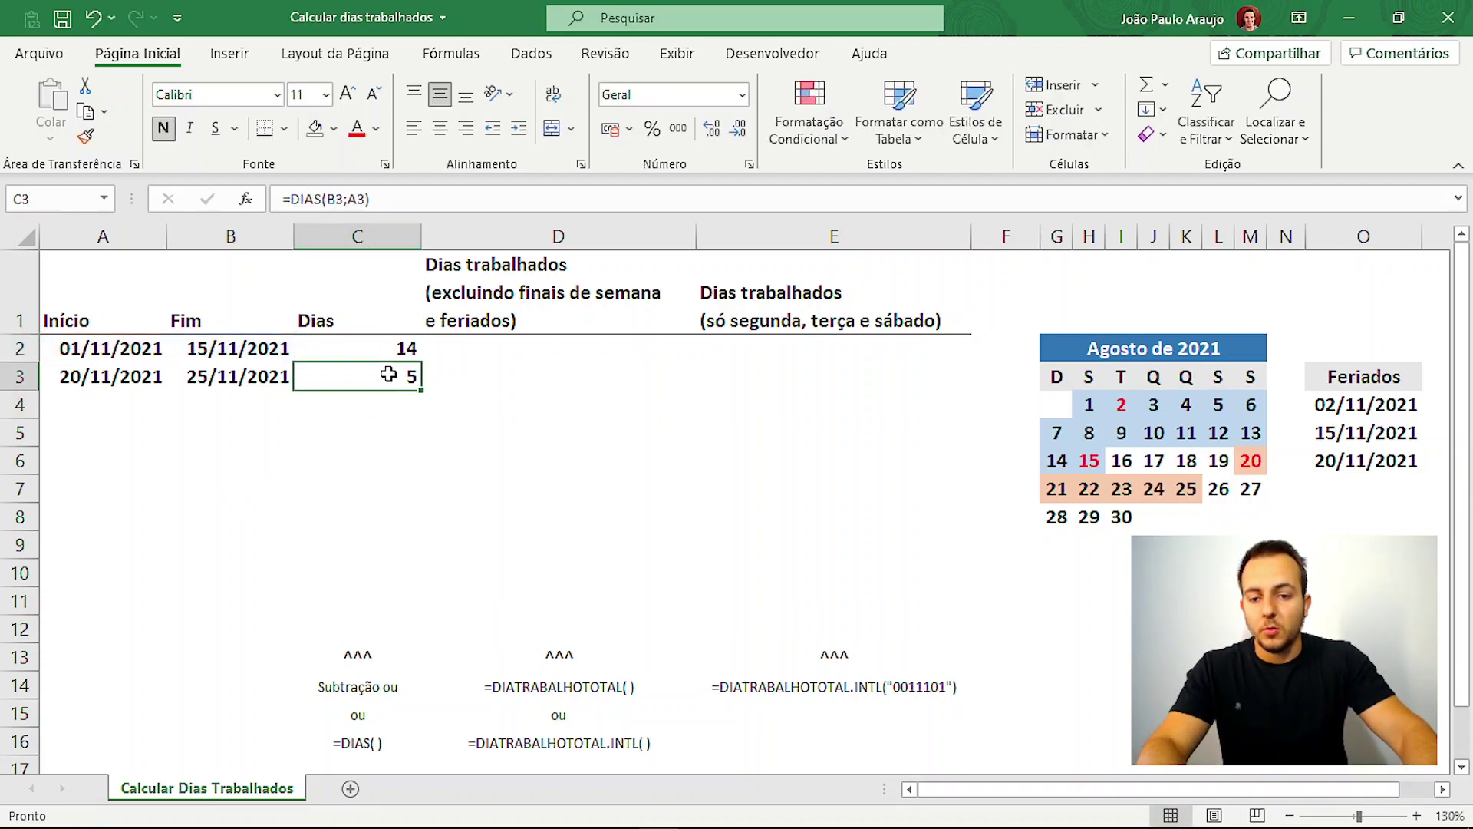
click(376, 199)
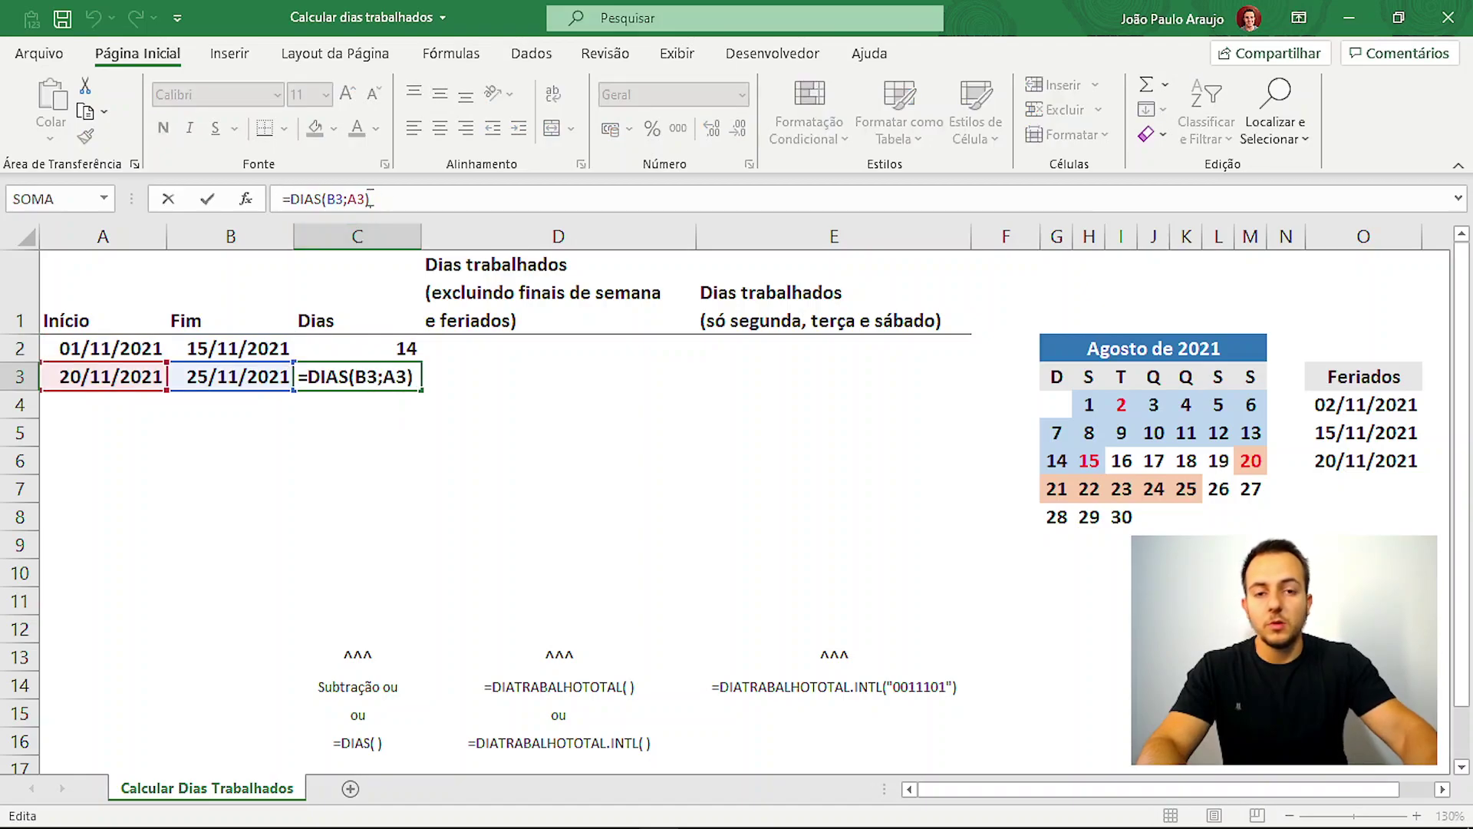
key(ctrl+Return)
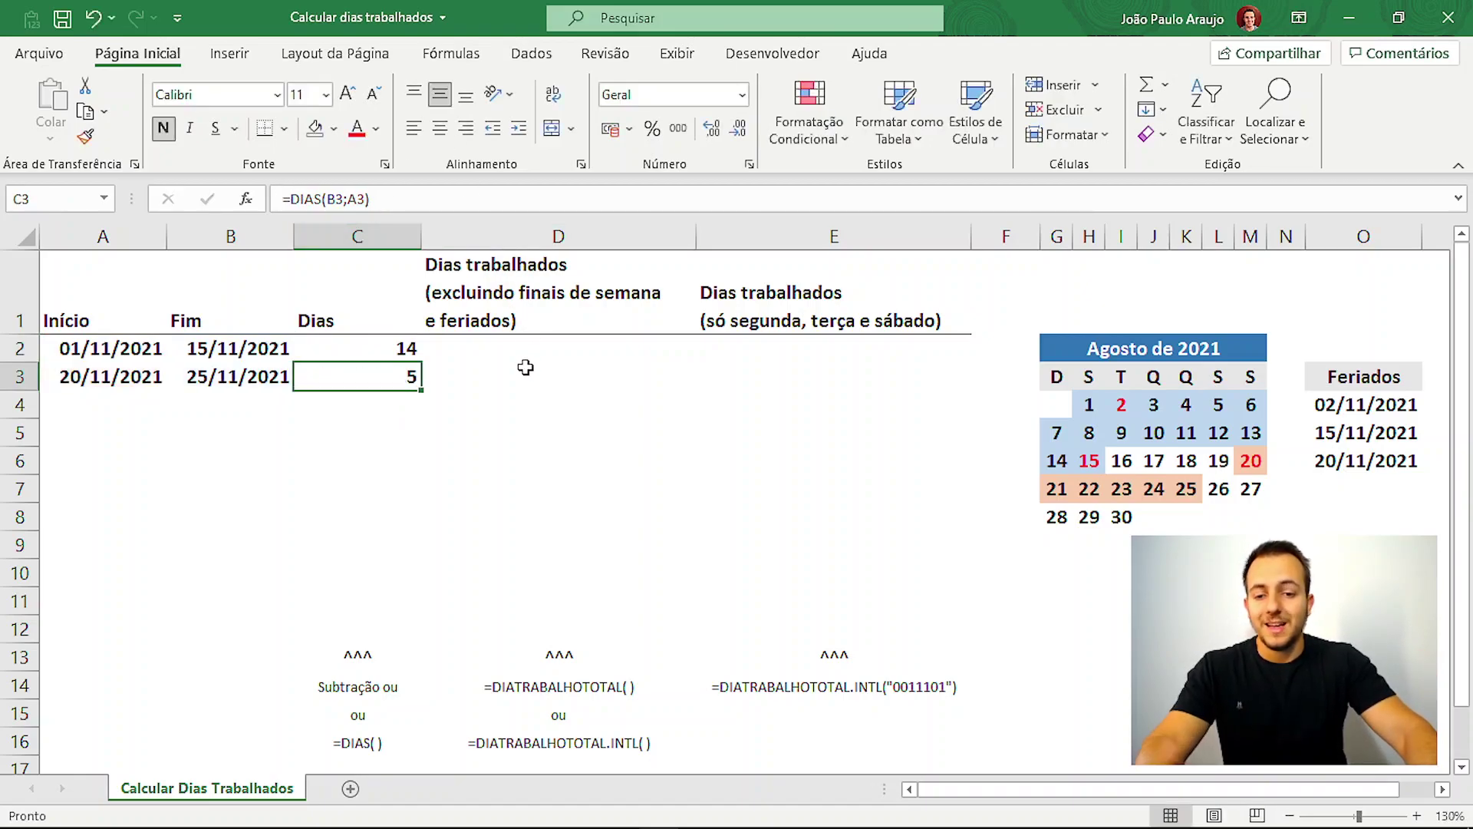
click(510, 352)
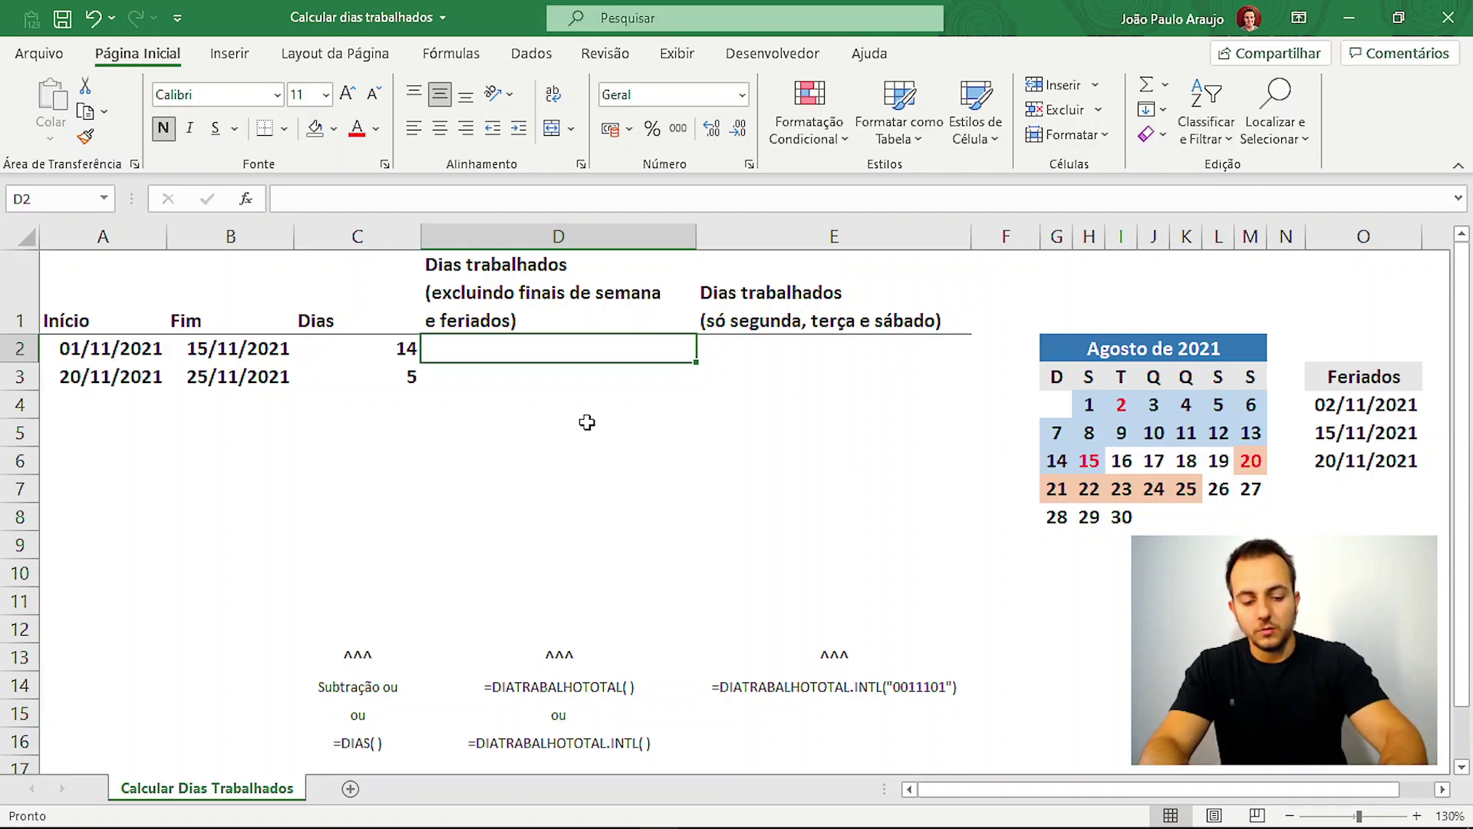
- Enter =DIATRABALHOTOTAL(A2;B2) in D2 without holidays, returning 11 working days
text(=)
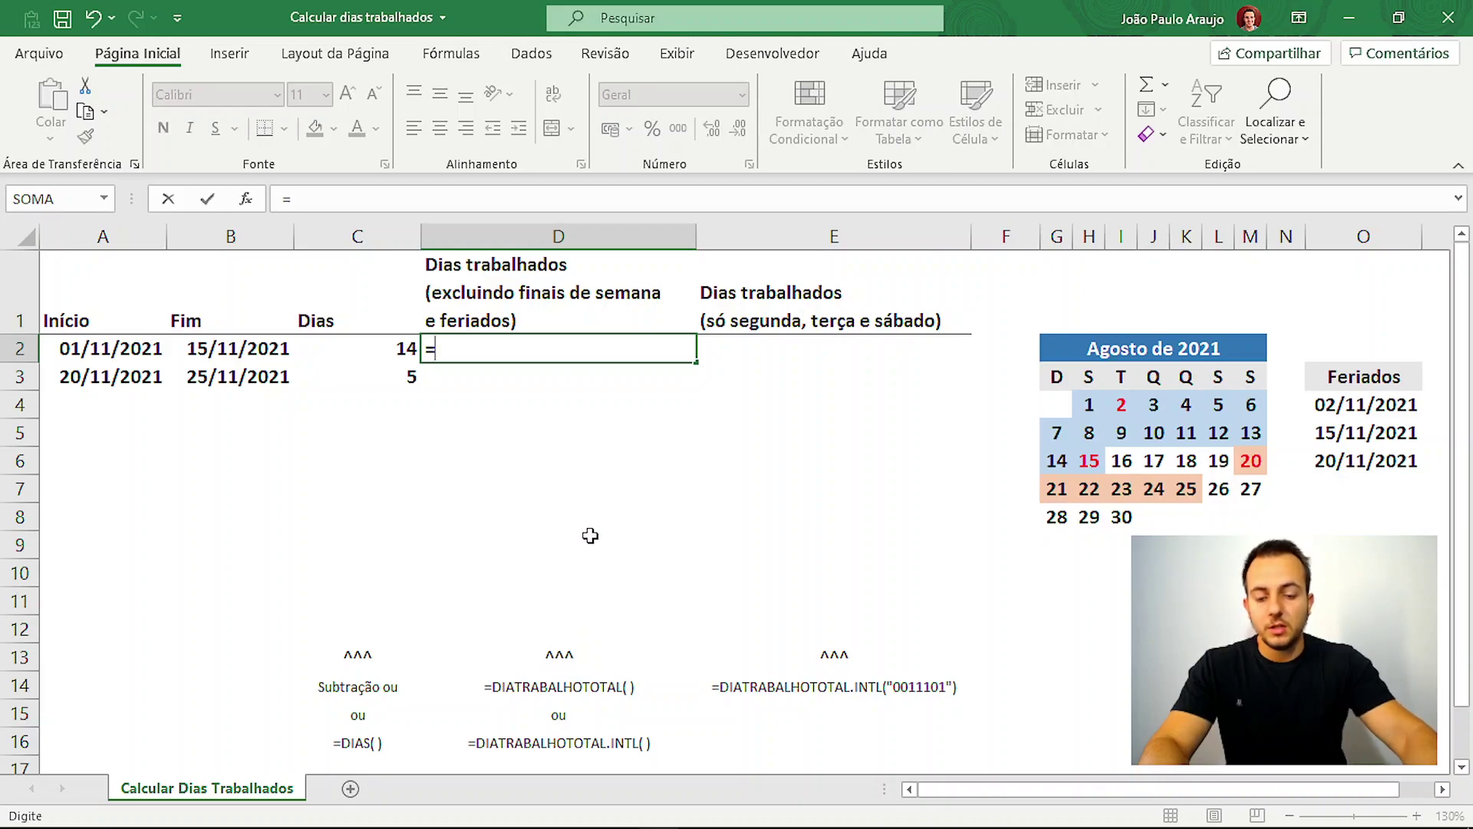
text(diatra)
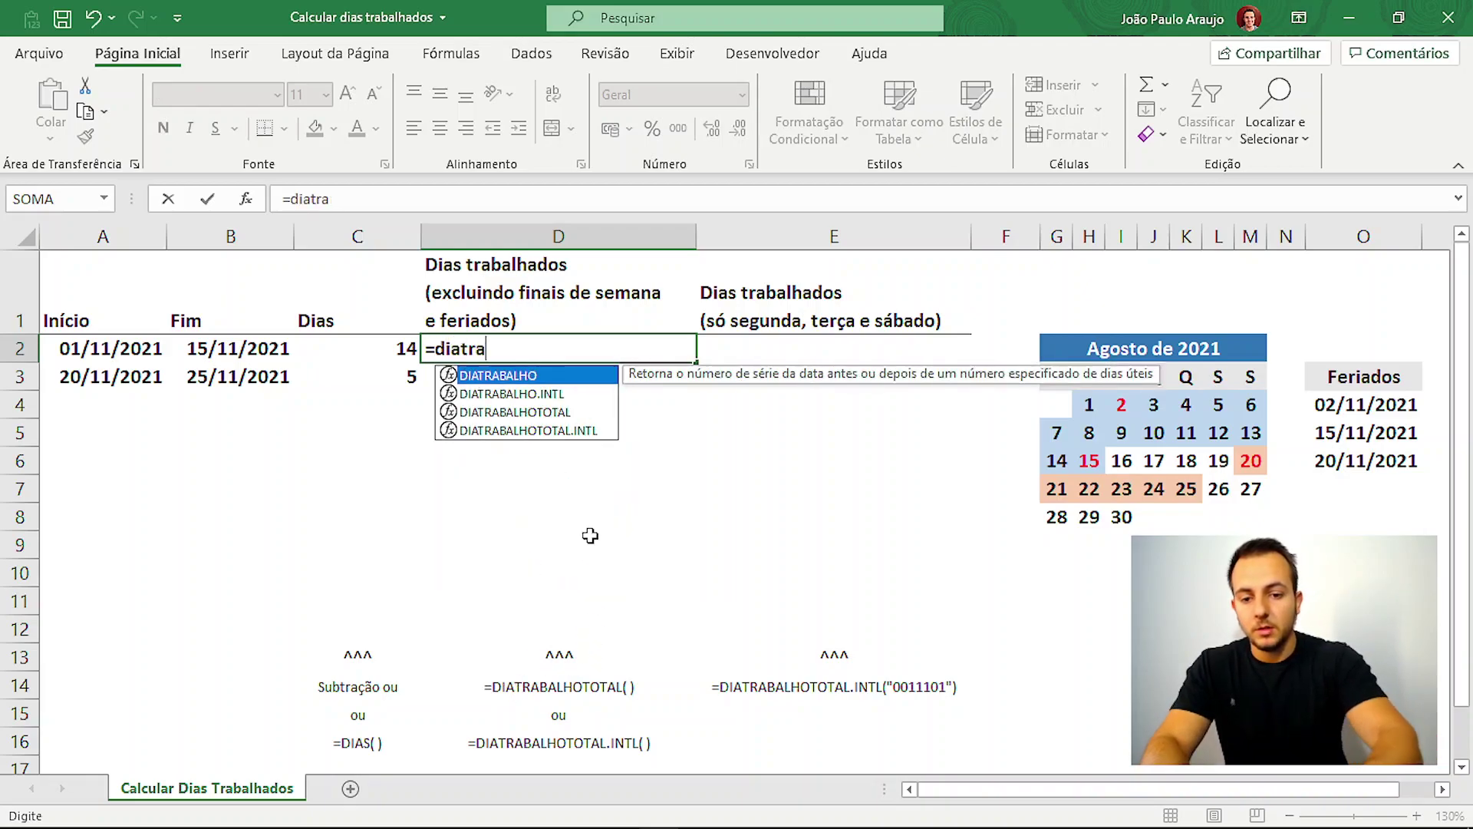
key(Down)
key(Down)
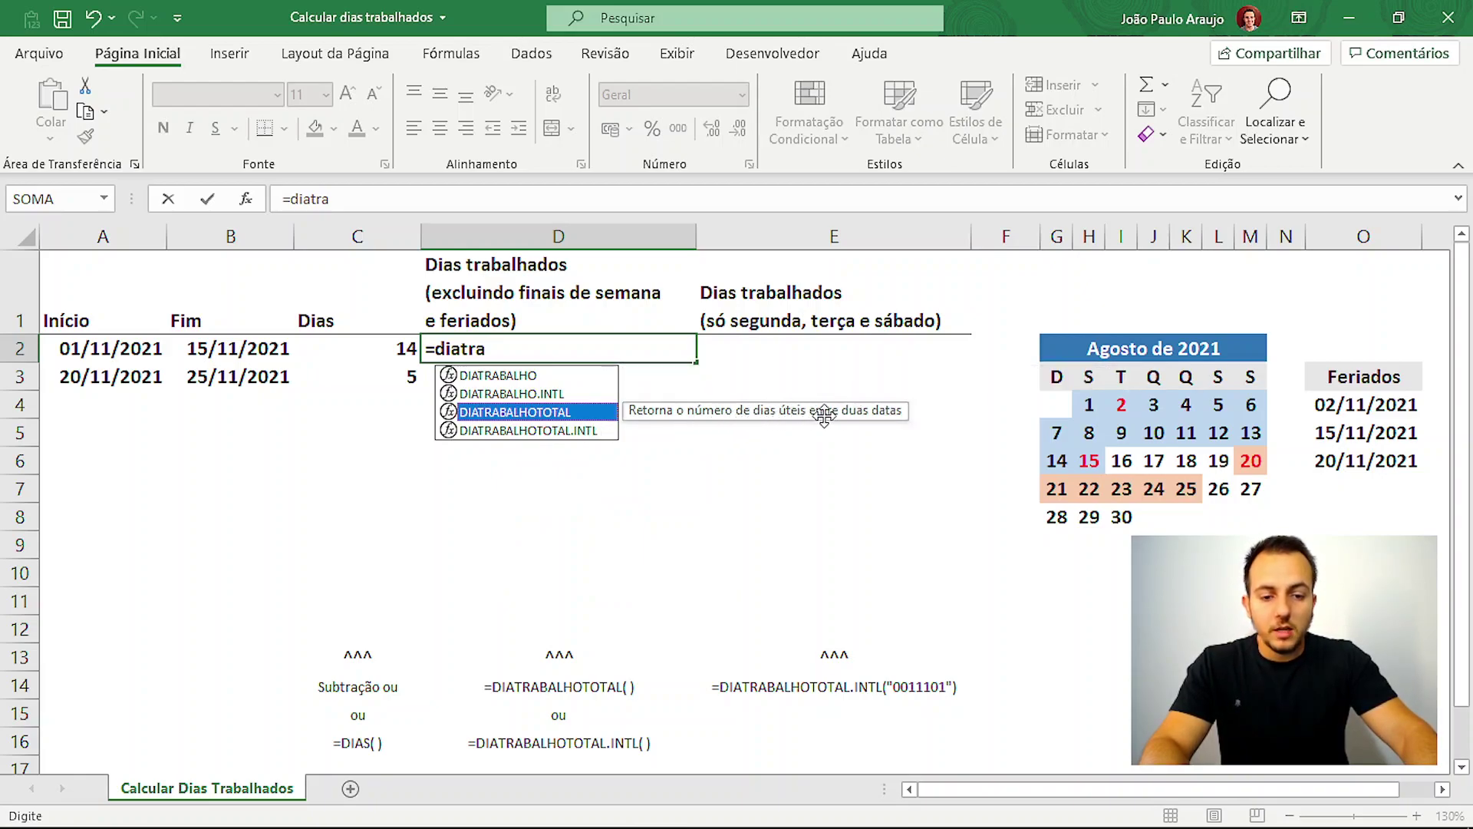
double_click(545, 412)
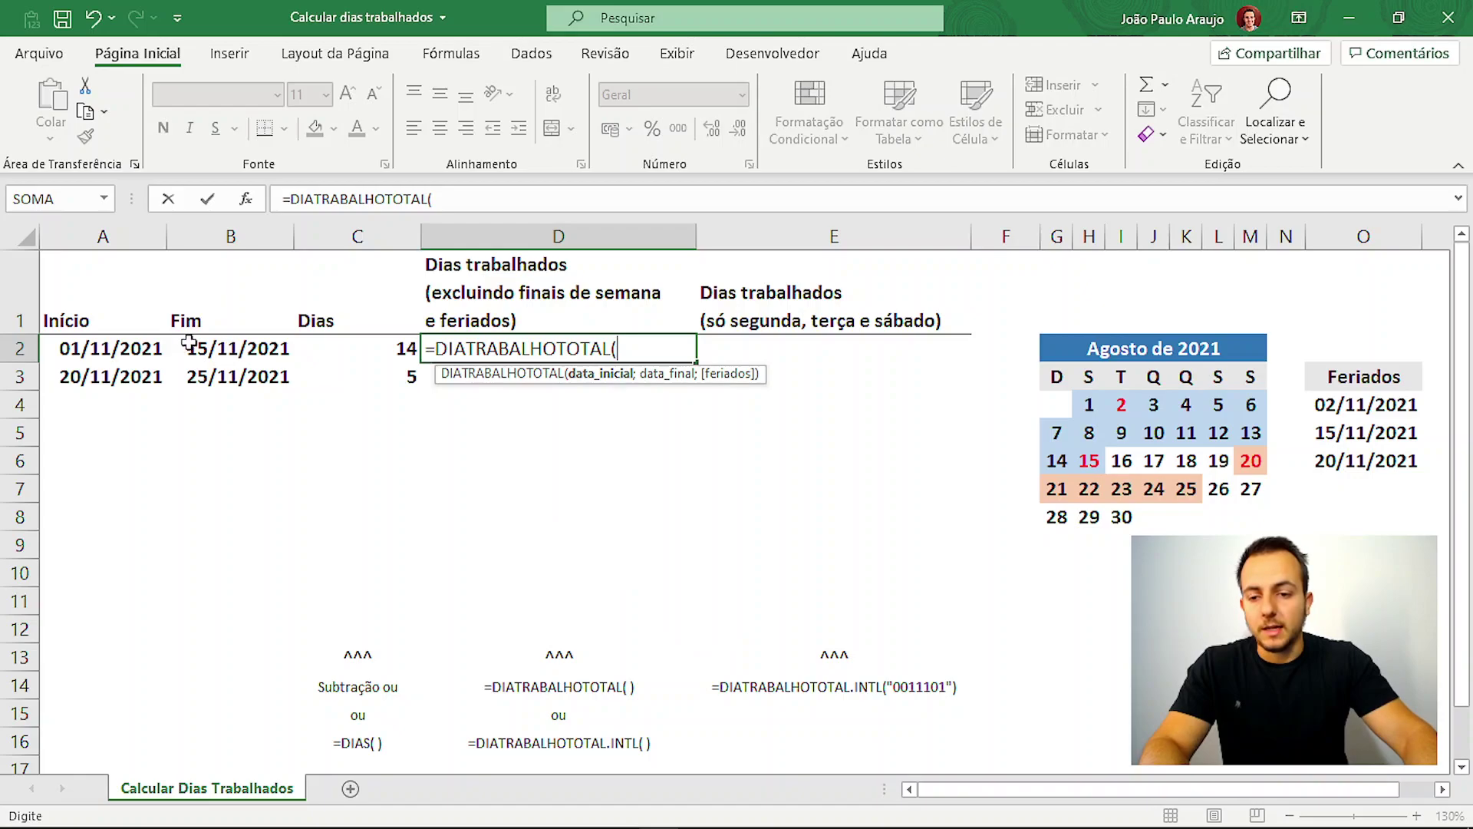
click(117, 347)
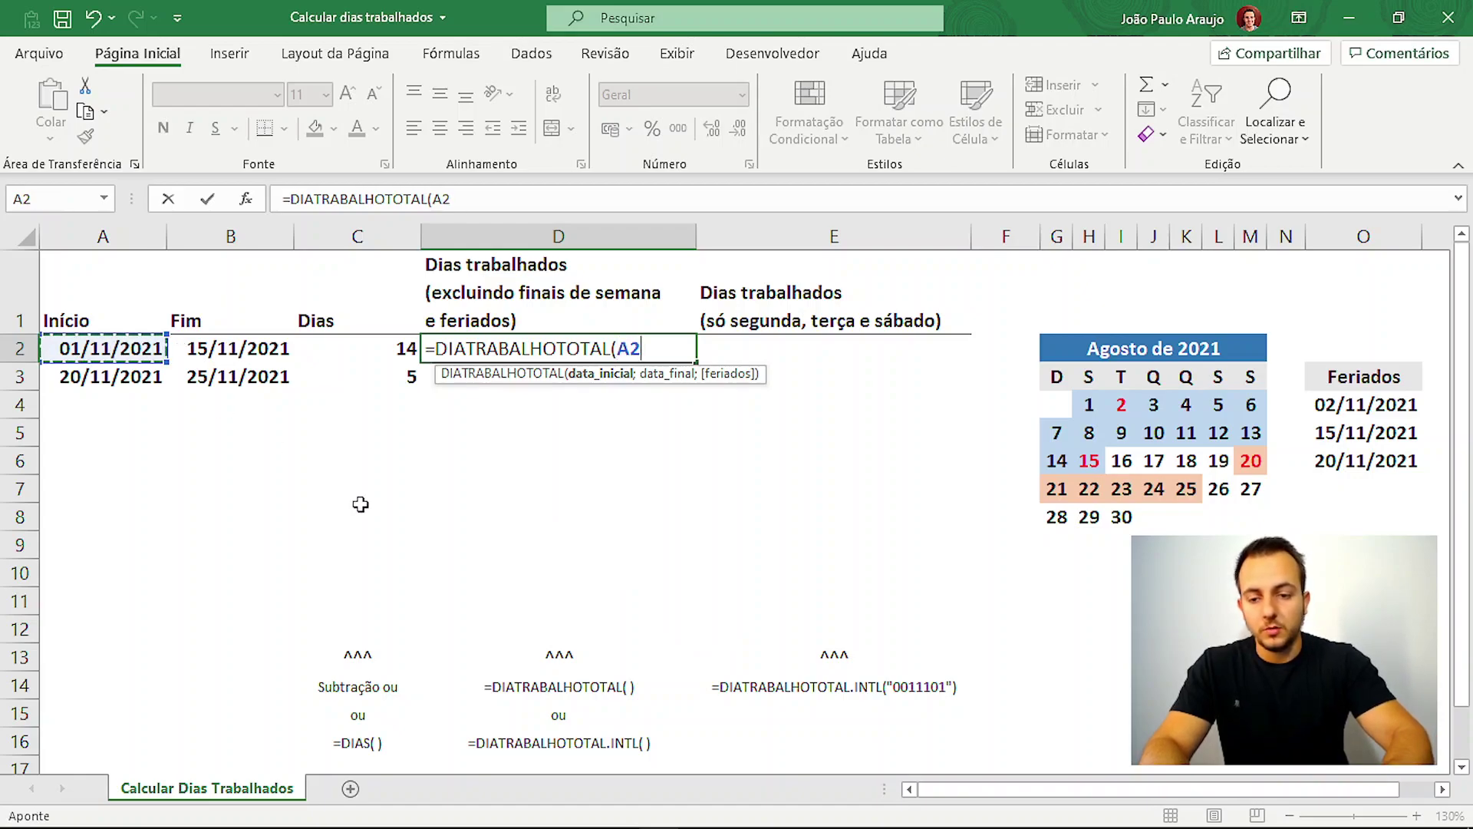
text(;)
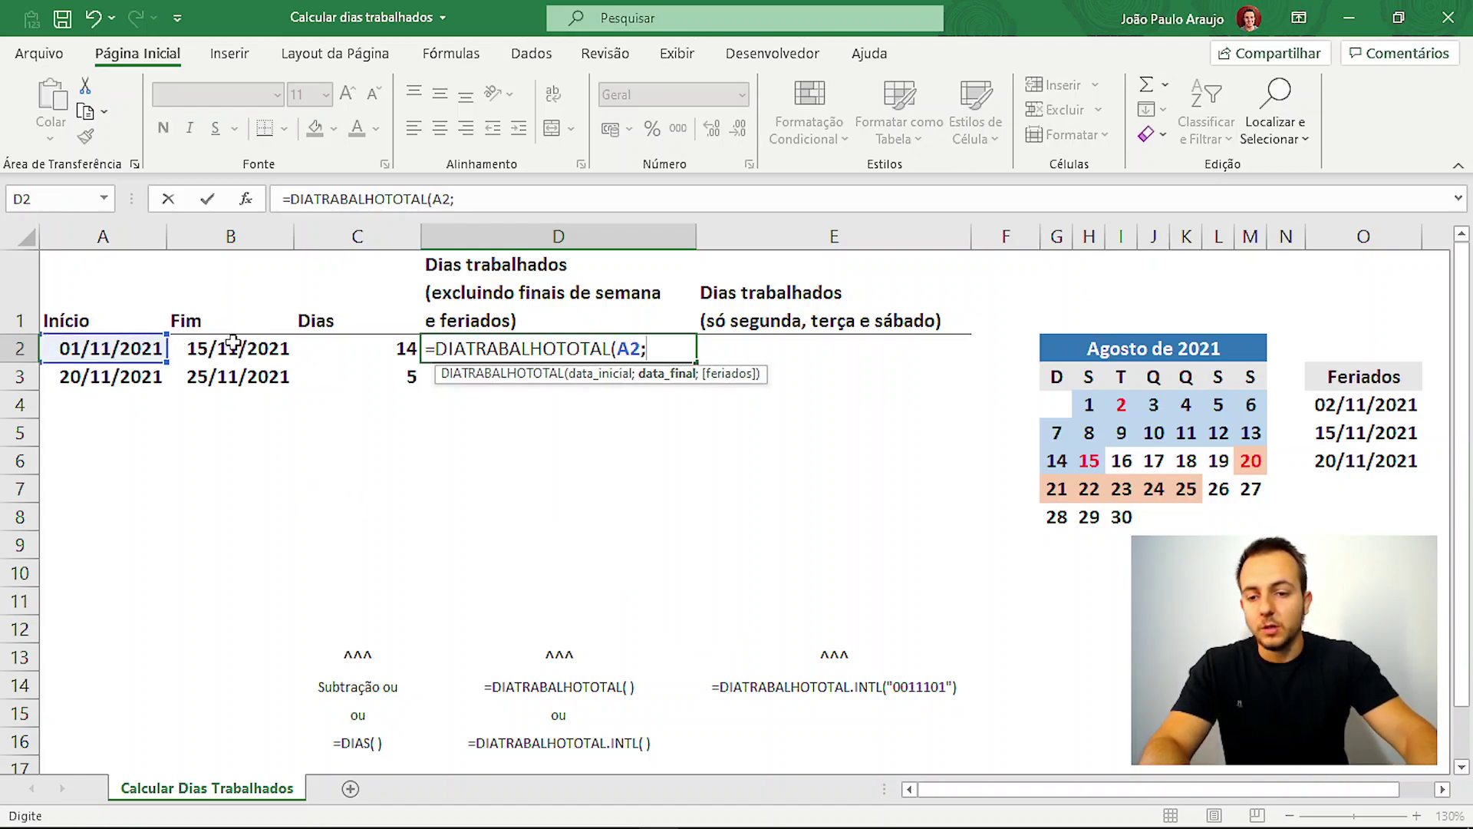
click(233, 342)
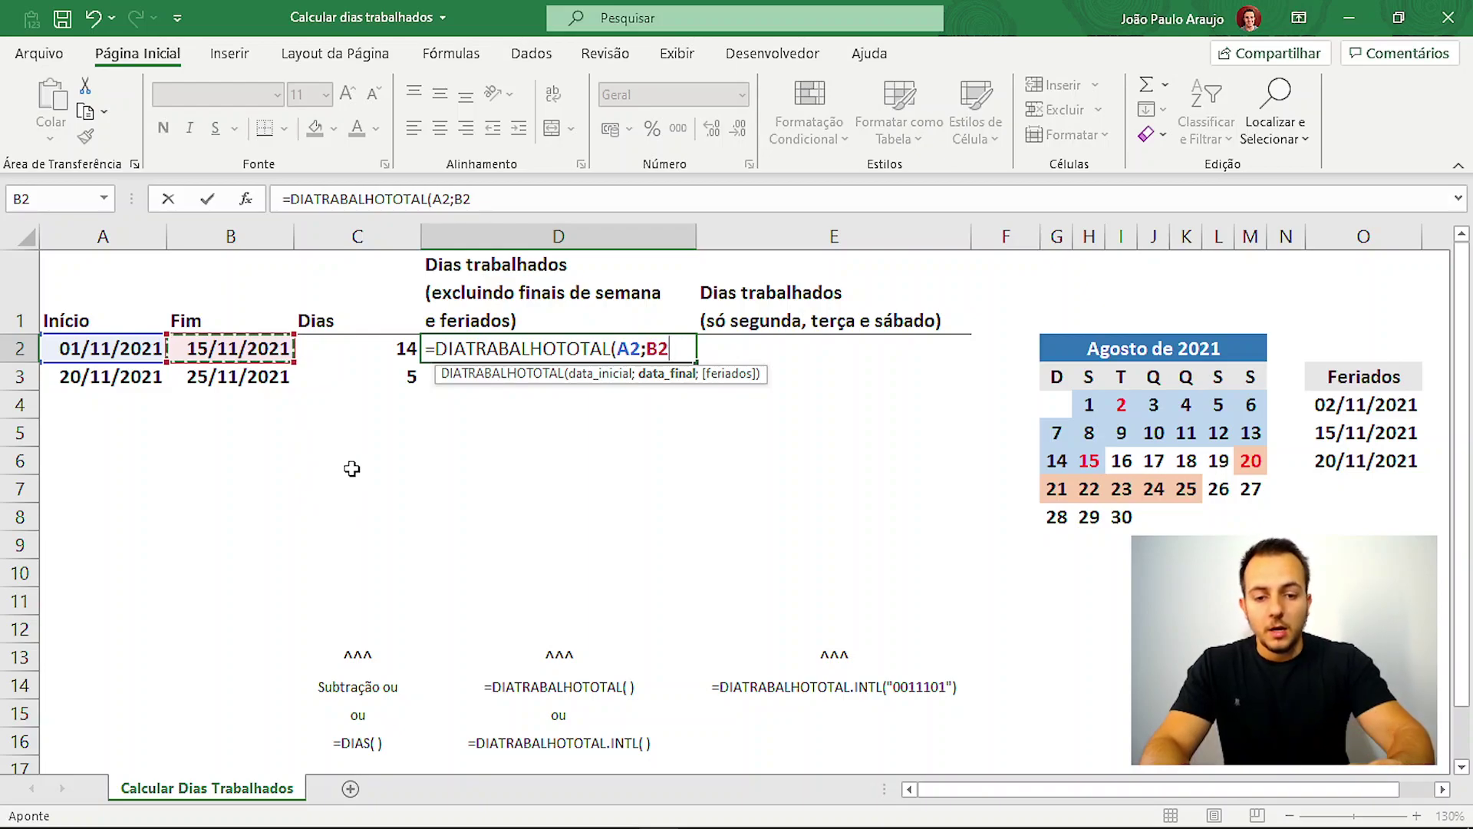
text(;)
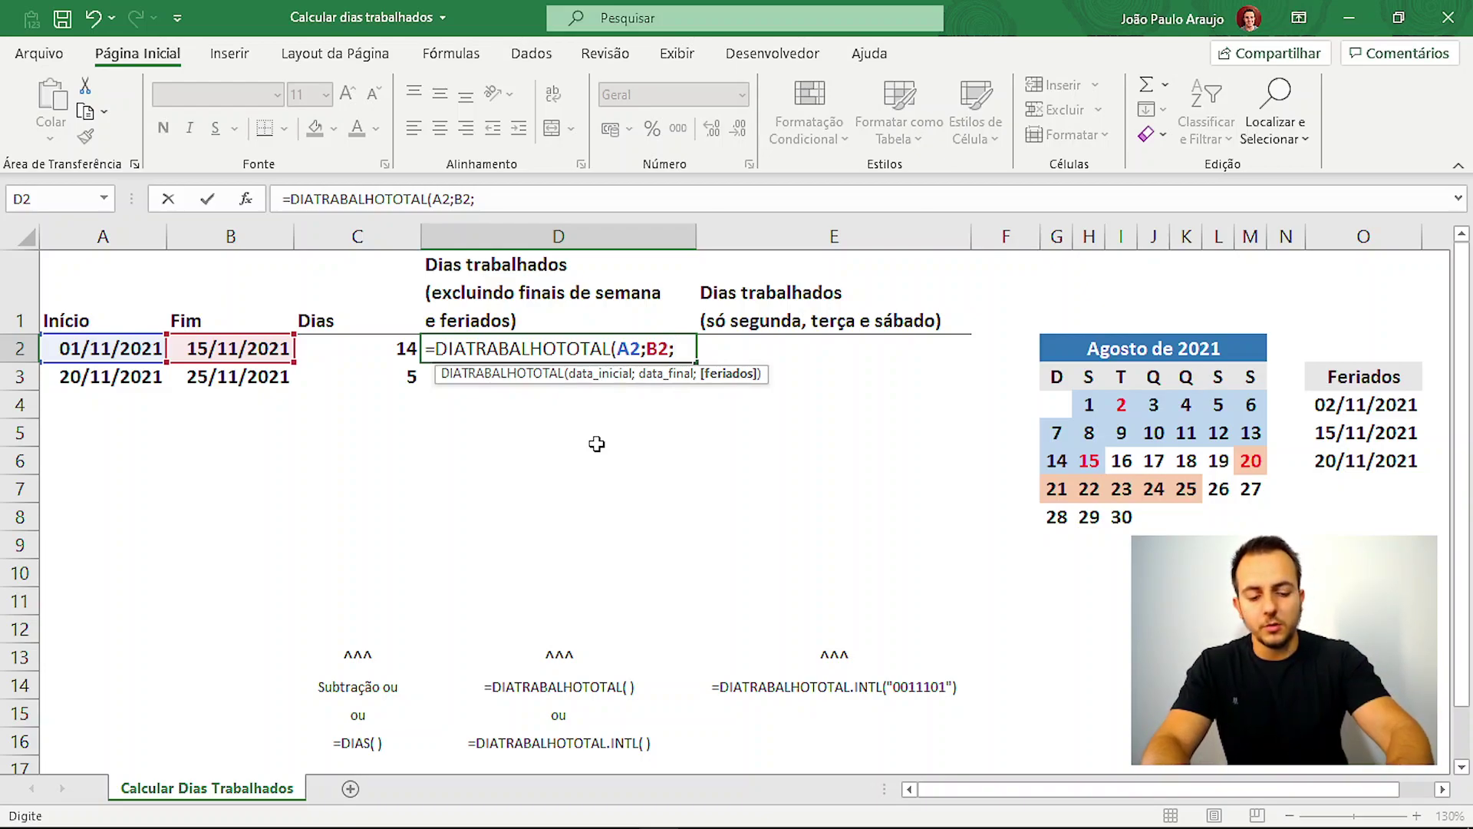
key(BackSpace)
text())
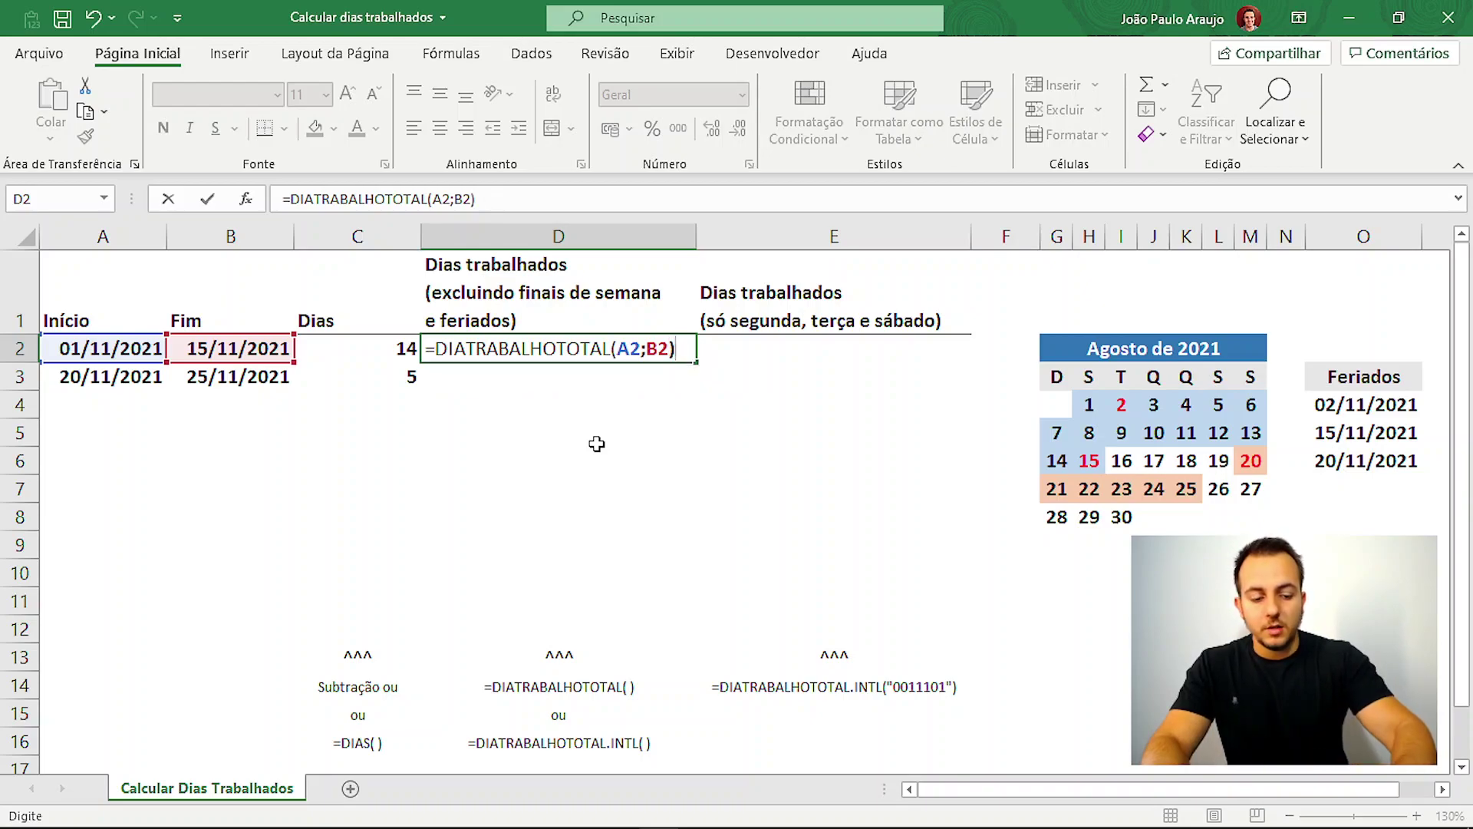
key(Return)
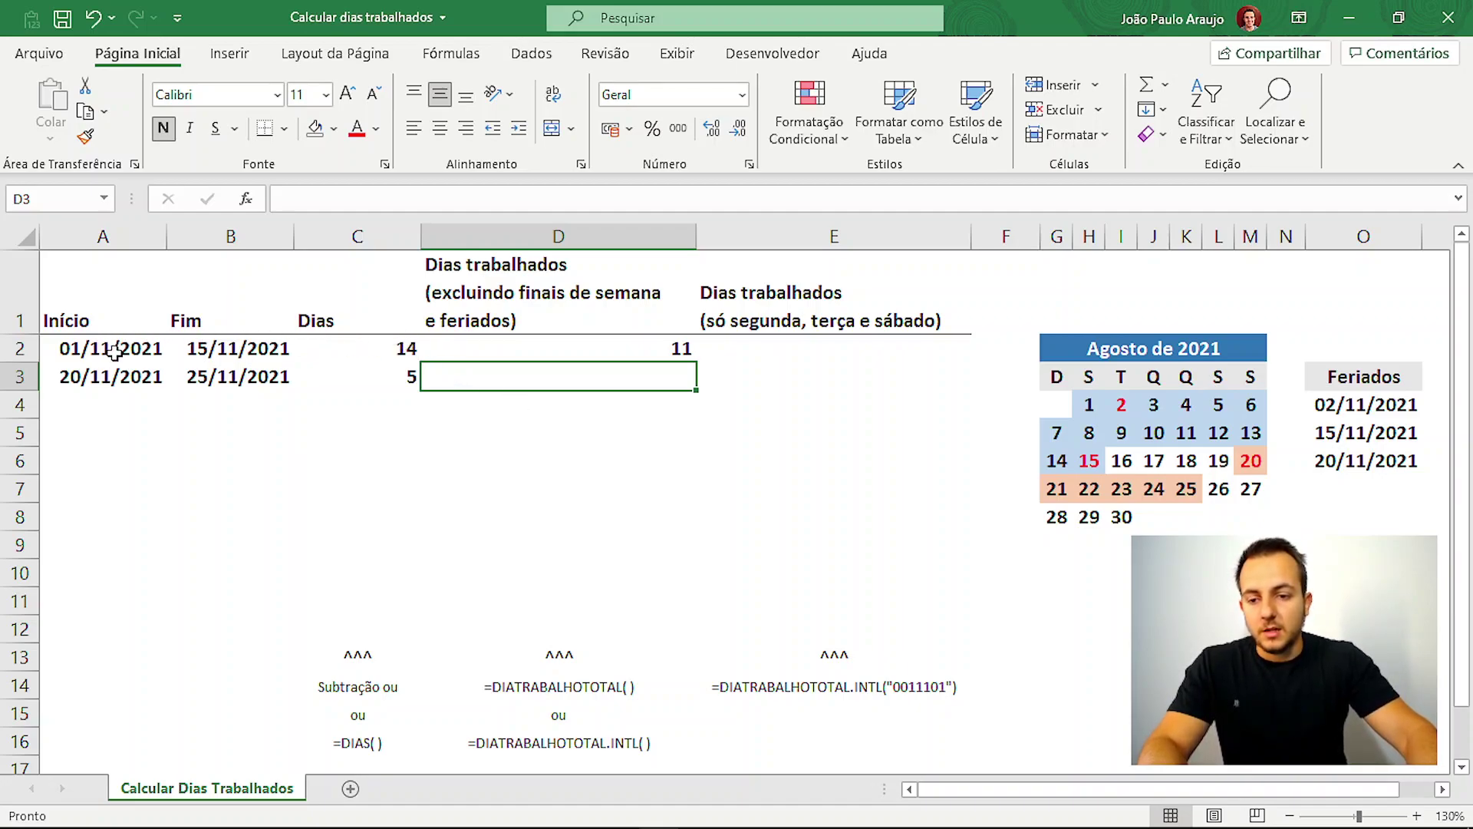
drag(107, 347, 246, 347)
- Select calendar days 1–5, 8–12 and 15 to count them in the status bar
click(586, 347)
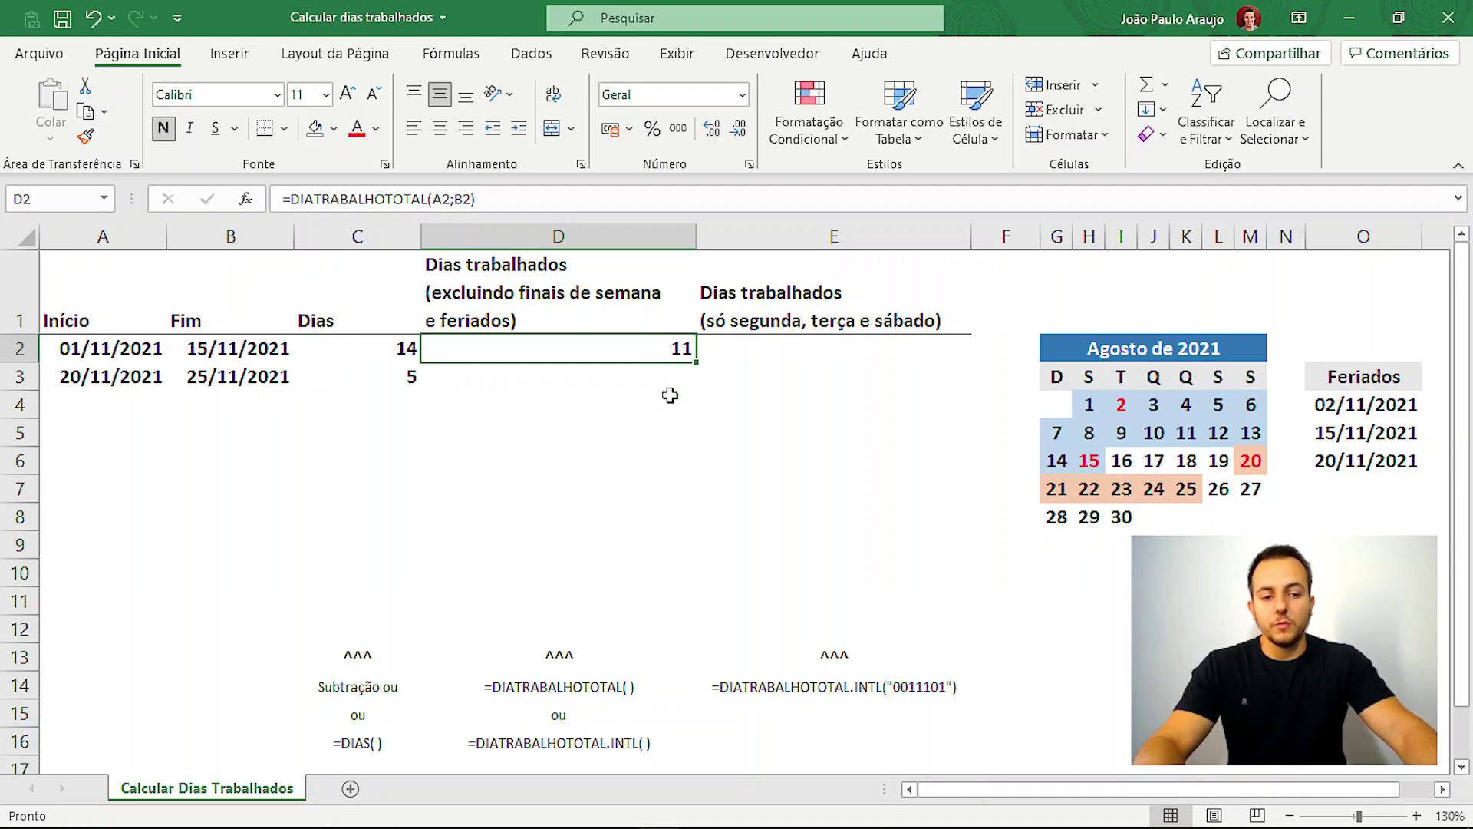
click(1085, 402)
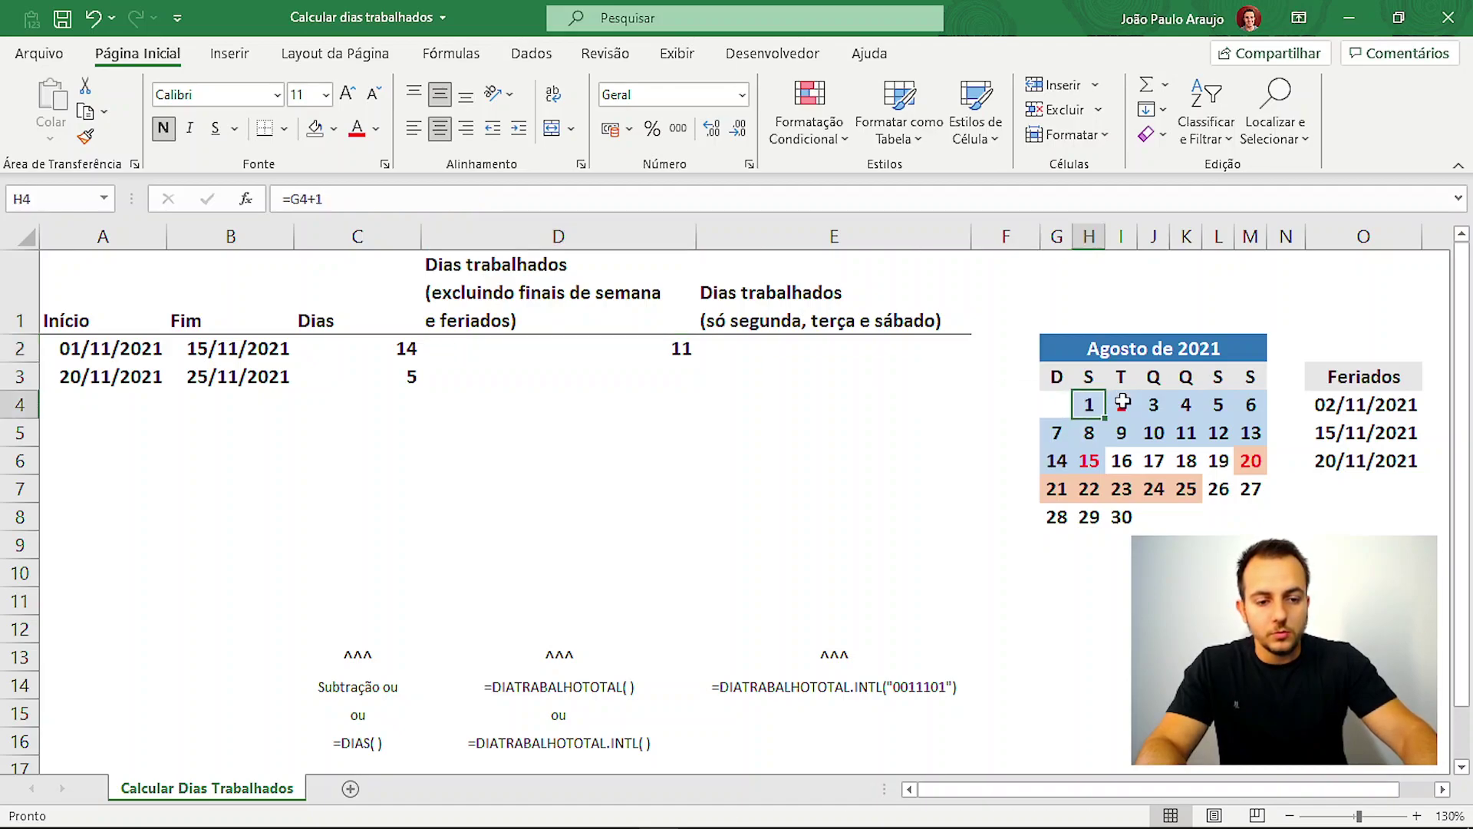
drag(1121, 400, 1194, 402)
ctrl+click(1218, 402)
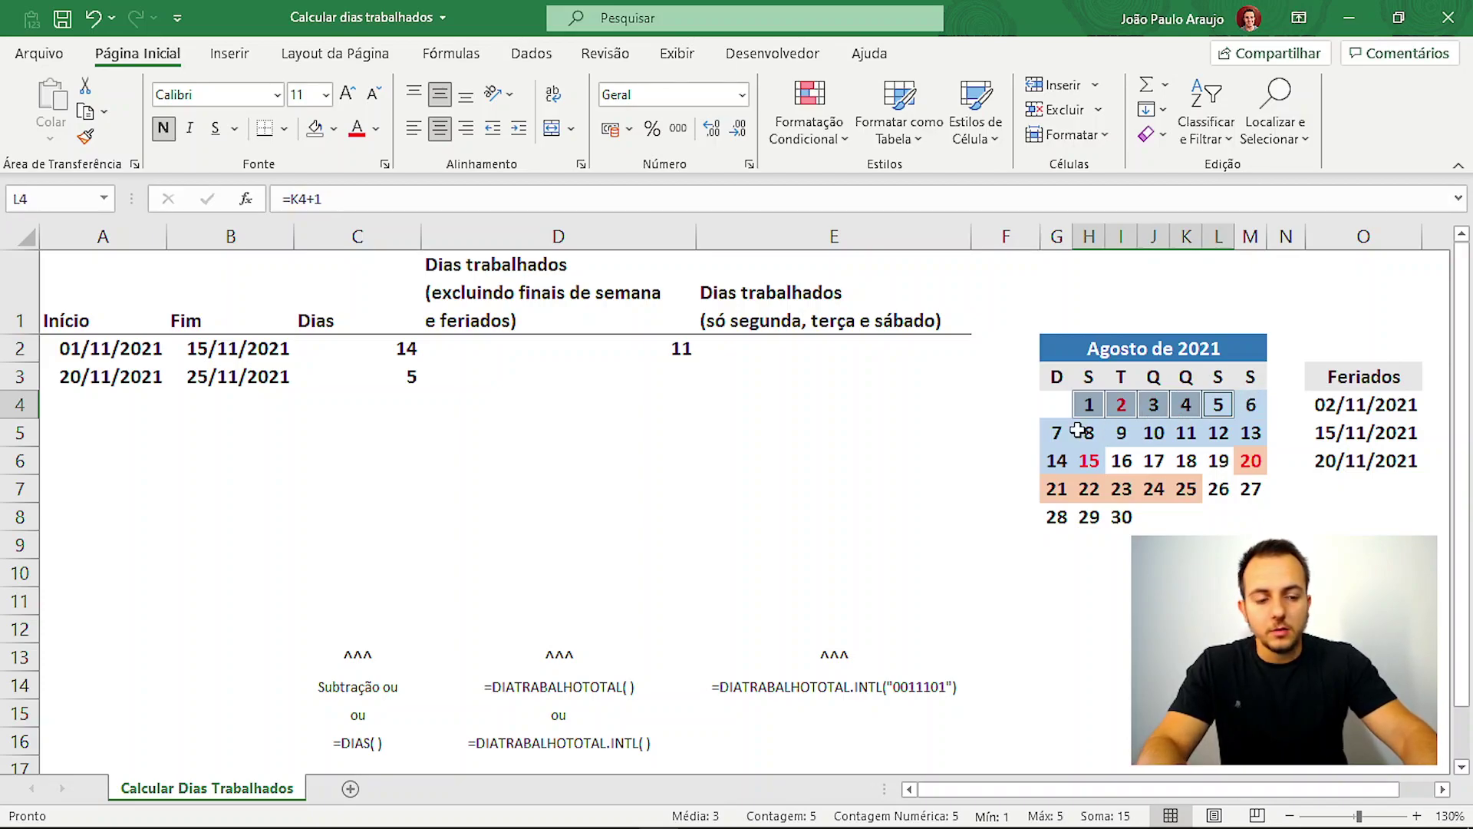
drag(1085, 432, 1220, 434)
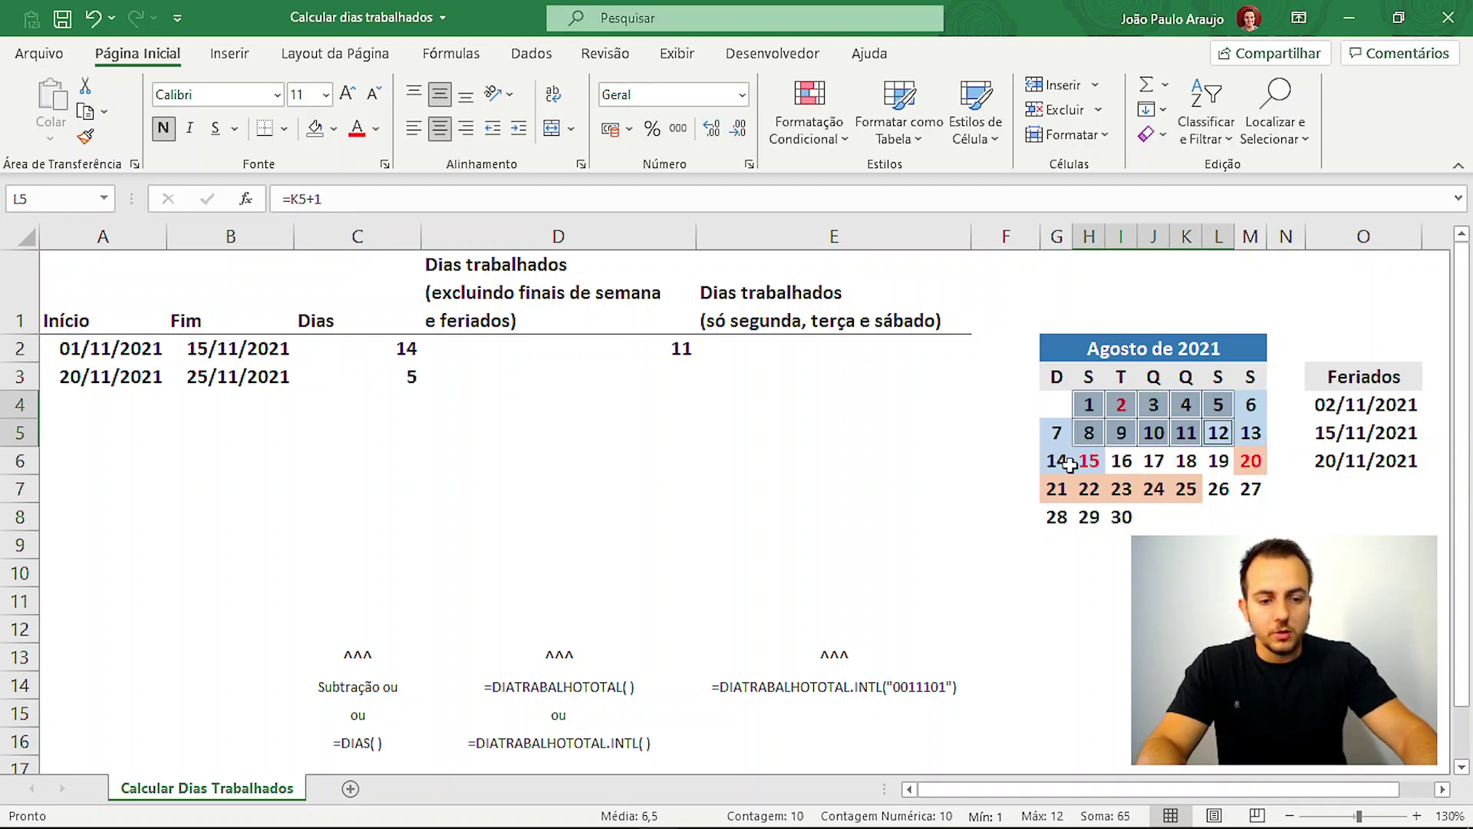
ctrl+click(1092, 462)
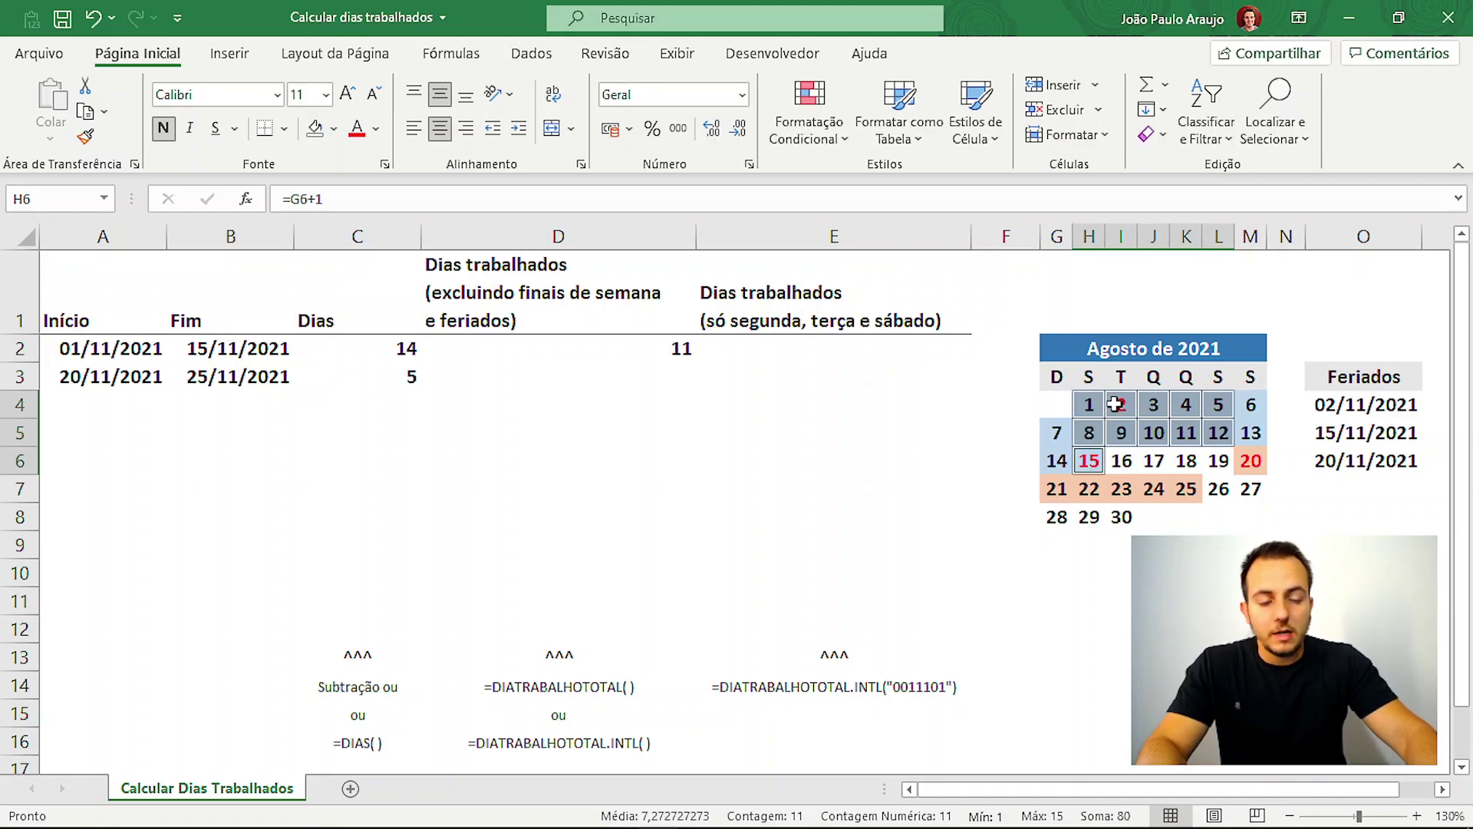
- Recount days 1, 3–5 and 8–11, skipping the day-2 holiday, then begin =diatraba in D2
click(1088, 405)
ctrl+click(1153, 404)
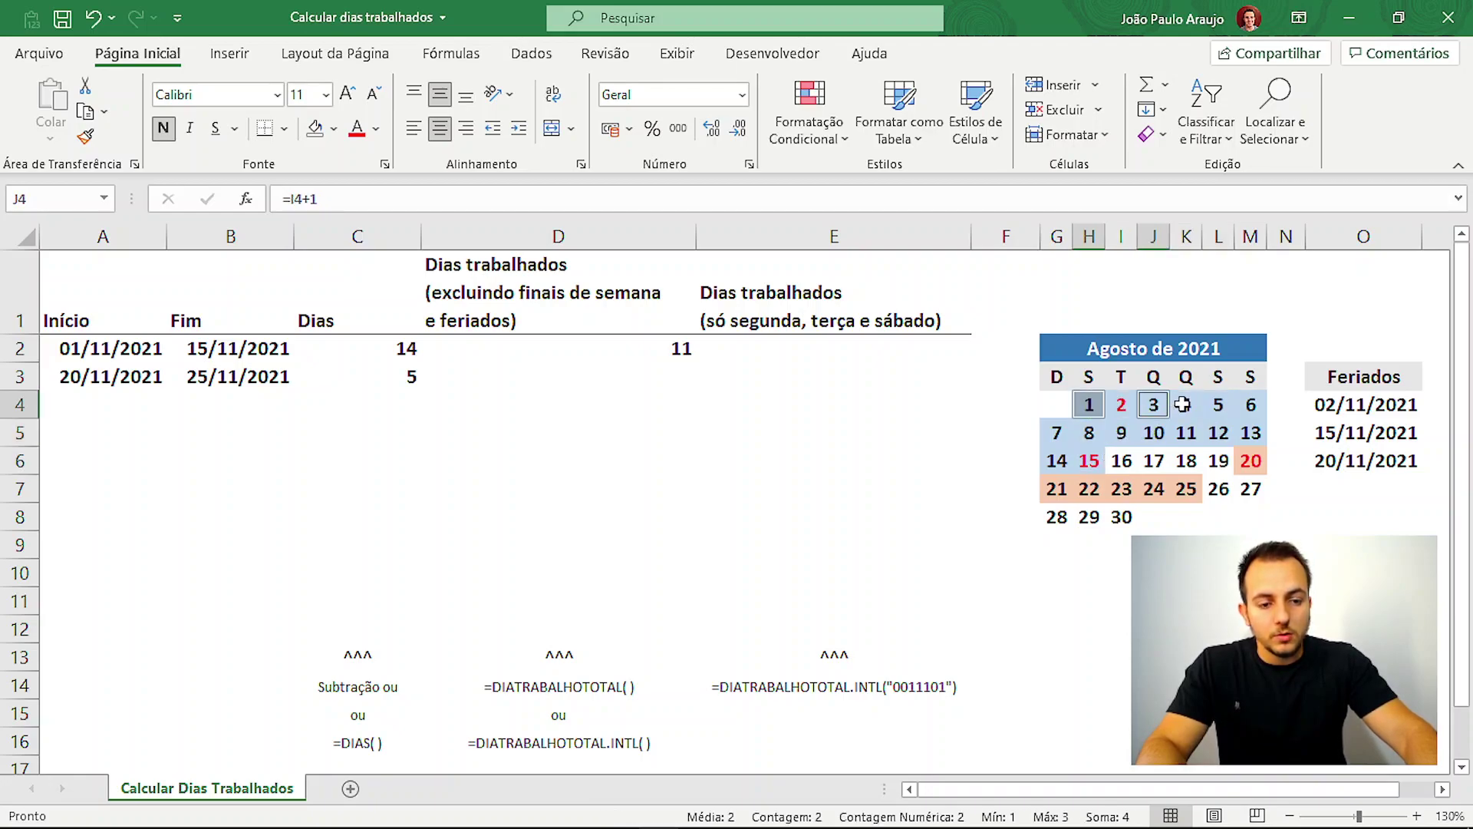
ctrl+click(1184, 405)
ctrl+click(1217, 404)
drag(1087, 435, 1217, 432)
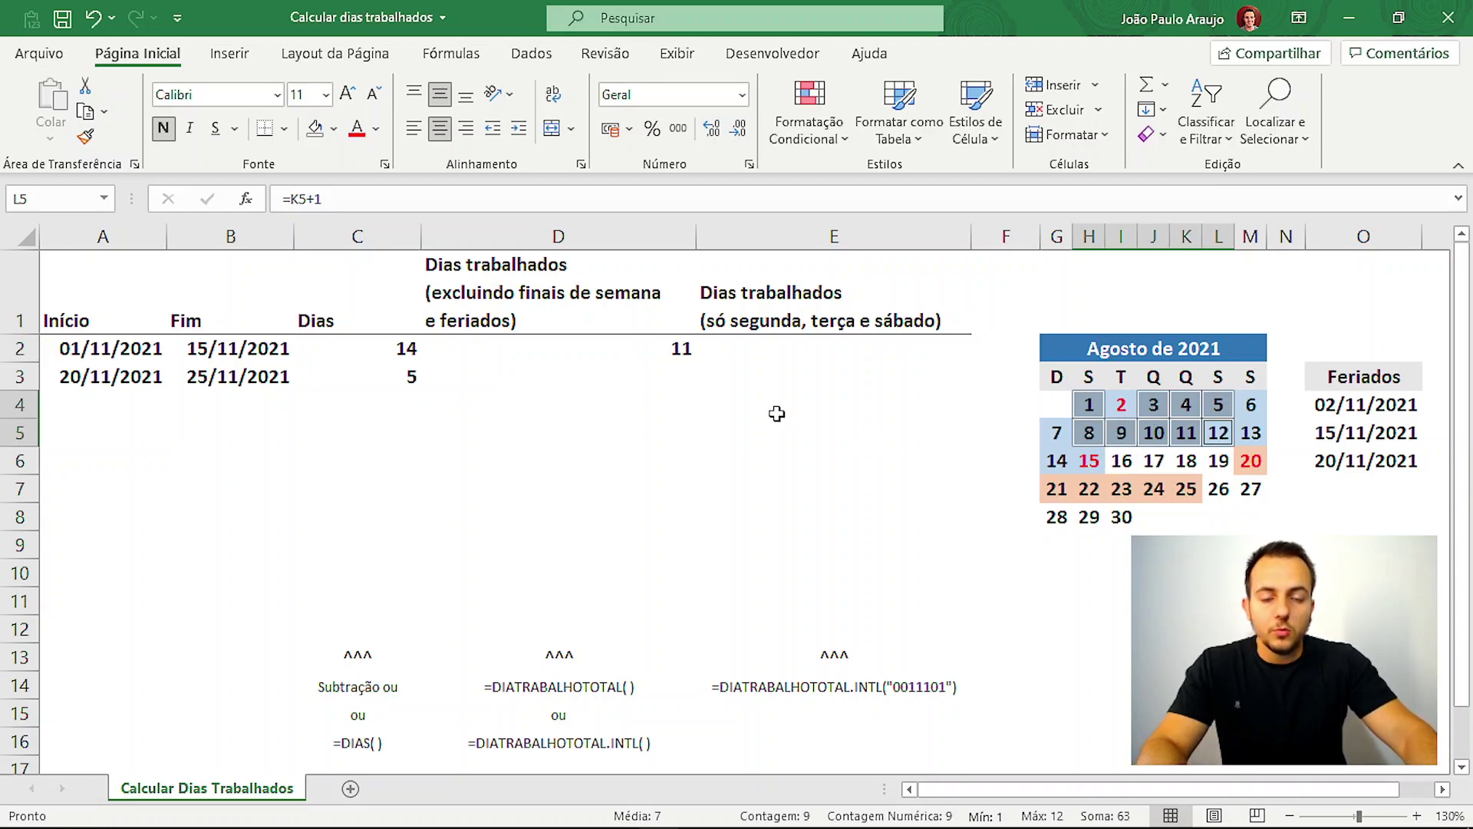
click(622, 345)
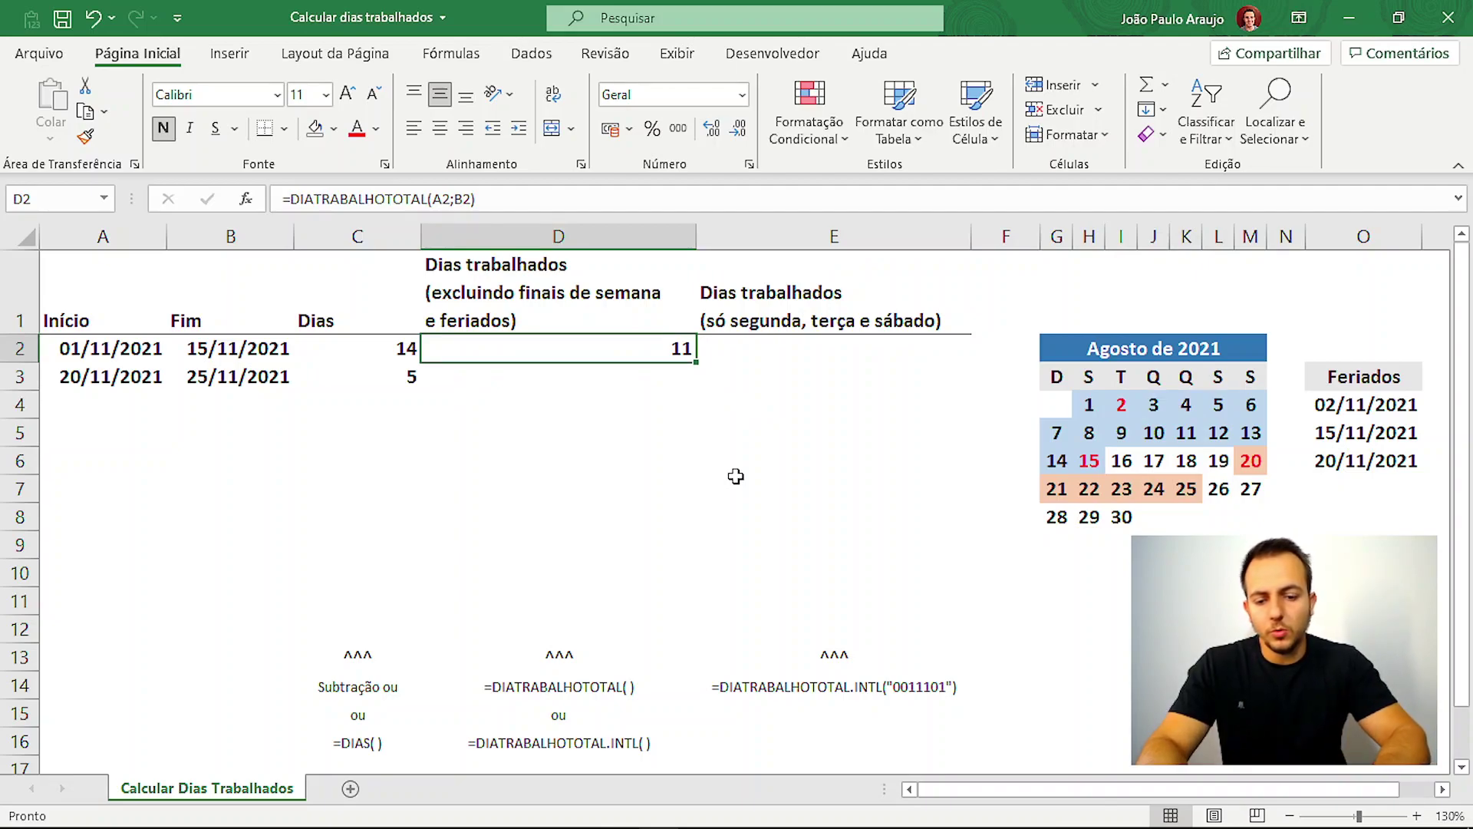
text(=dia)
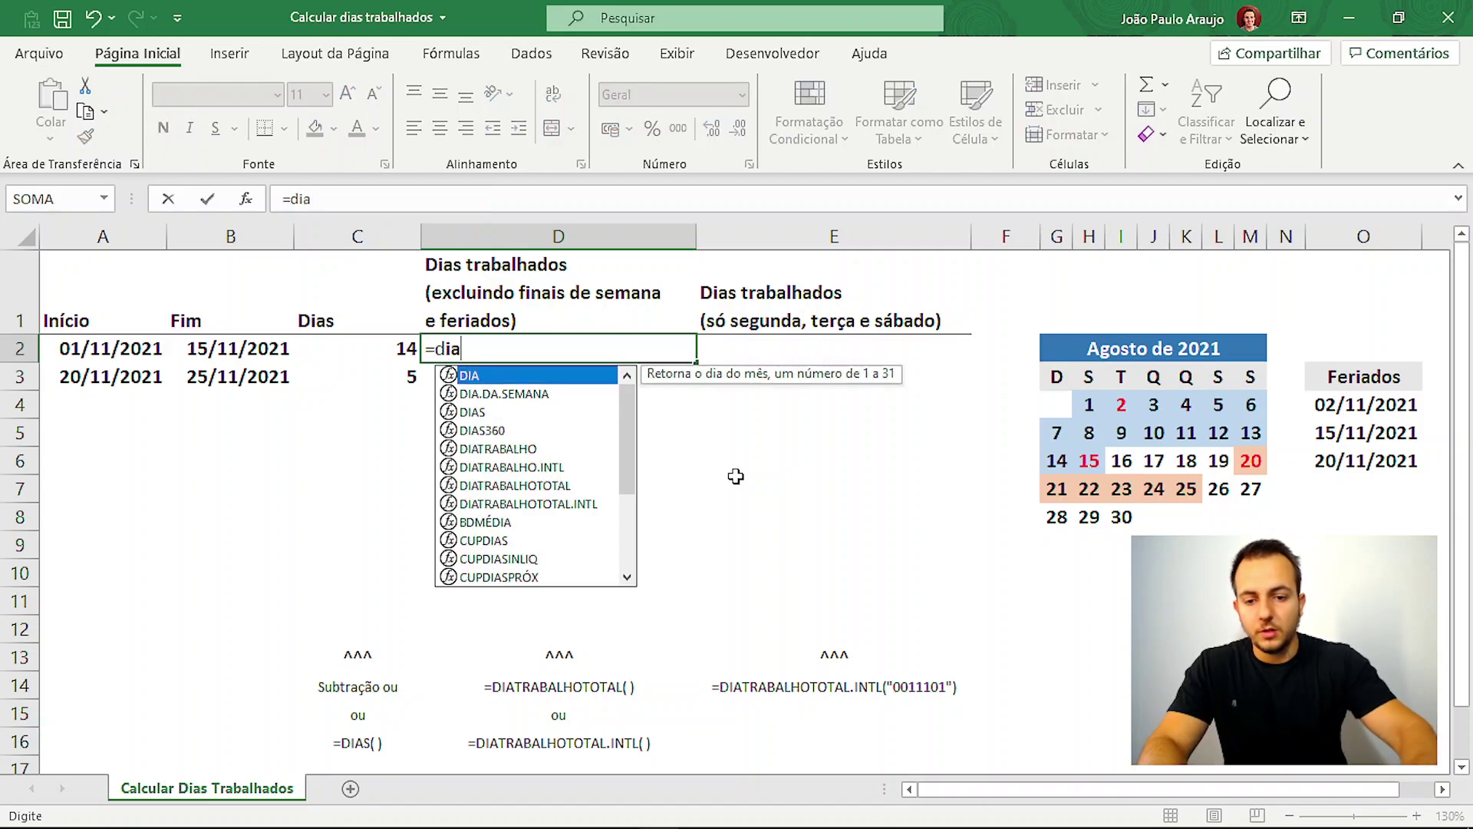
text(tr)
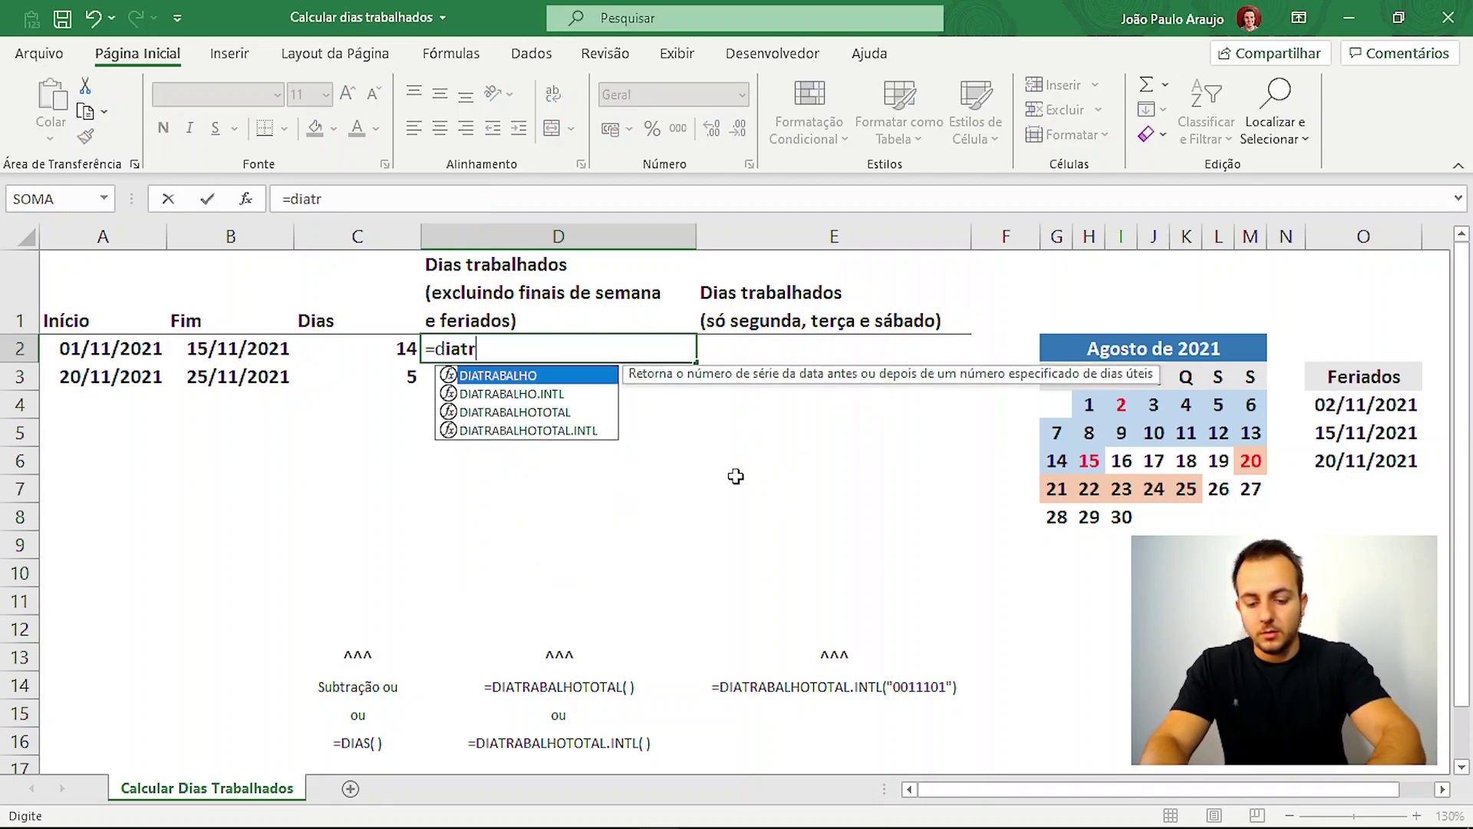
text(aba)
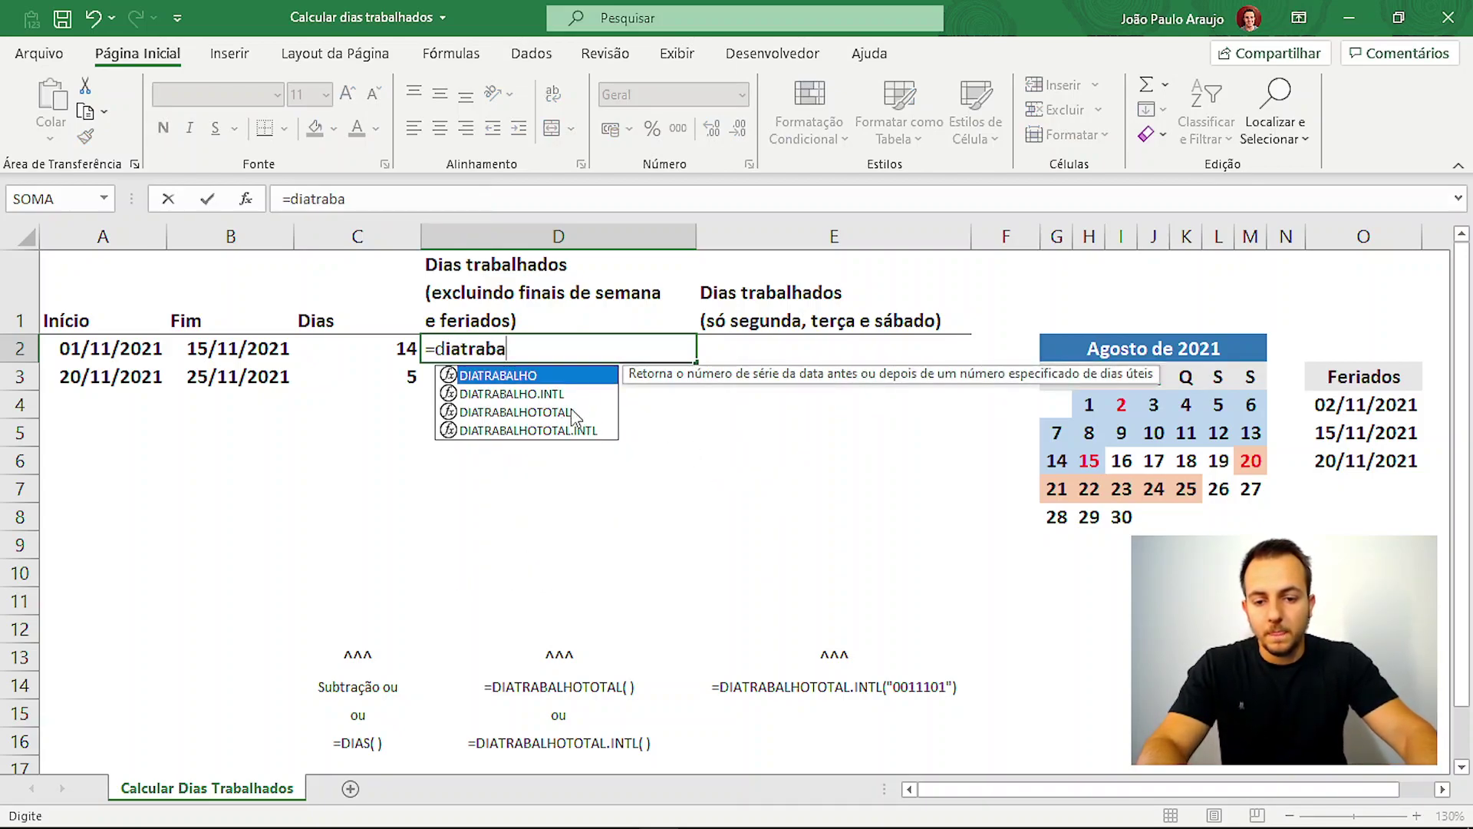
- Enter =DIATRABALHOTOTAL(A2;B2;O4:O6) in D2 so holidays are excluded, giving 9
click(575, 418)
double_click(575, 418)
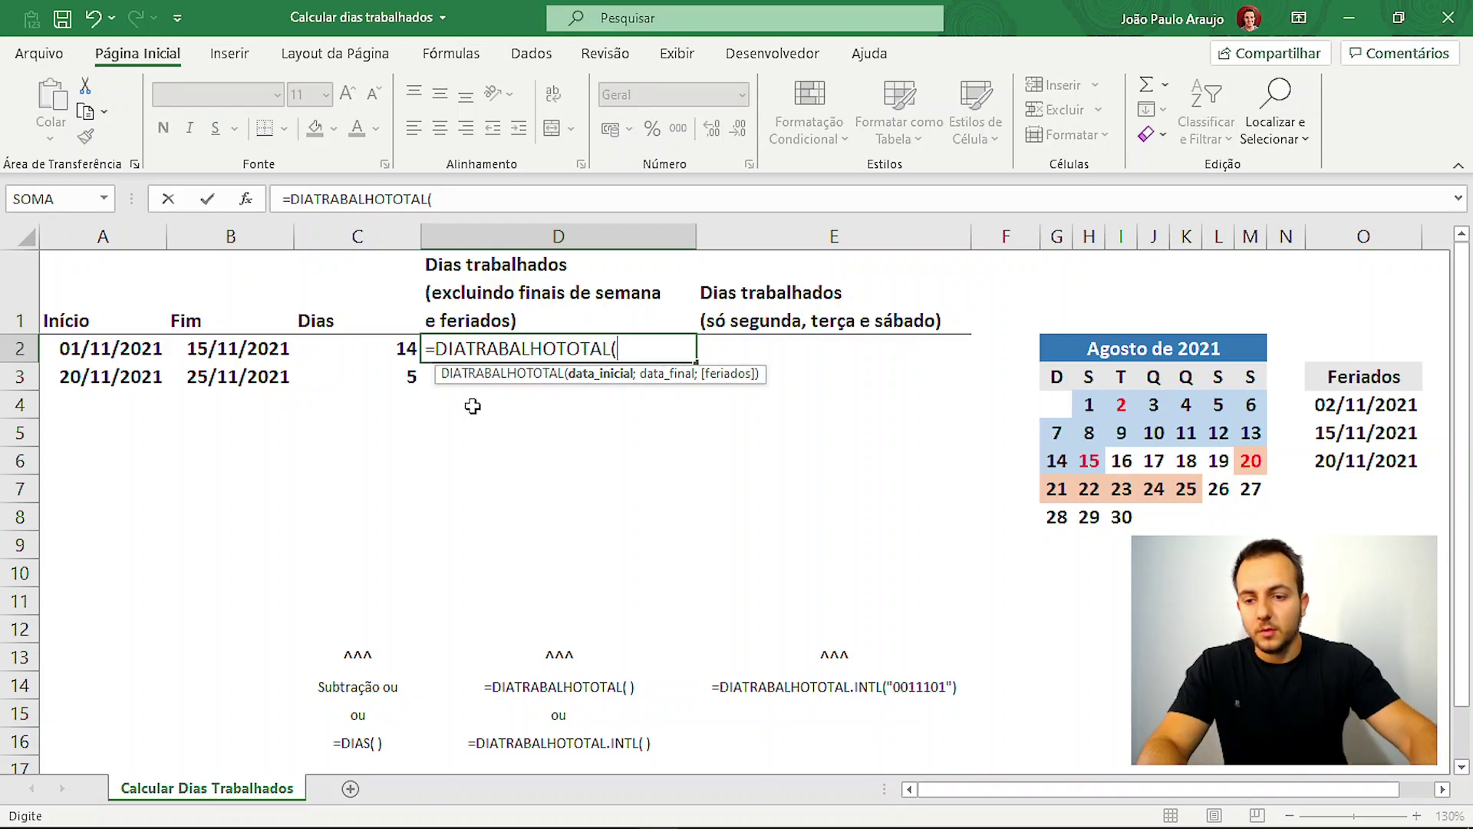
click(126, 348)
text(;)
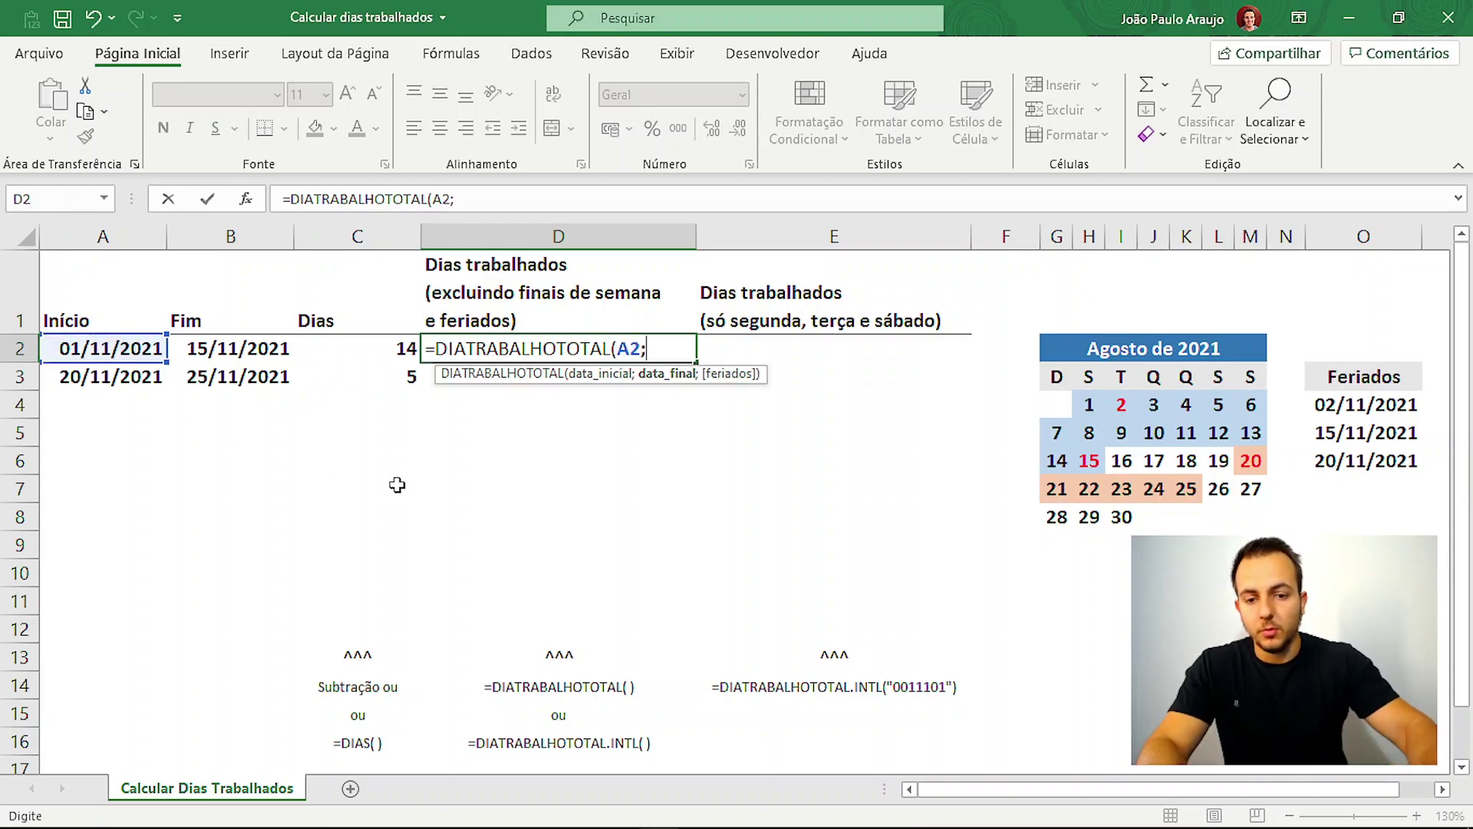
click(249, 349)
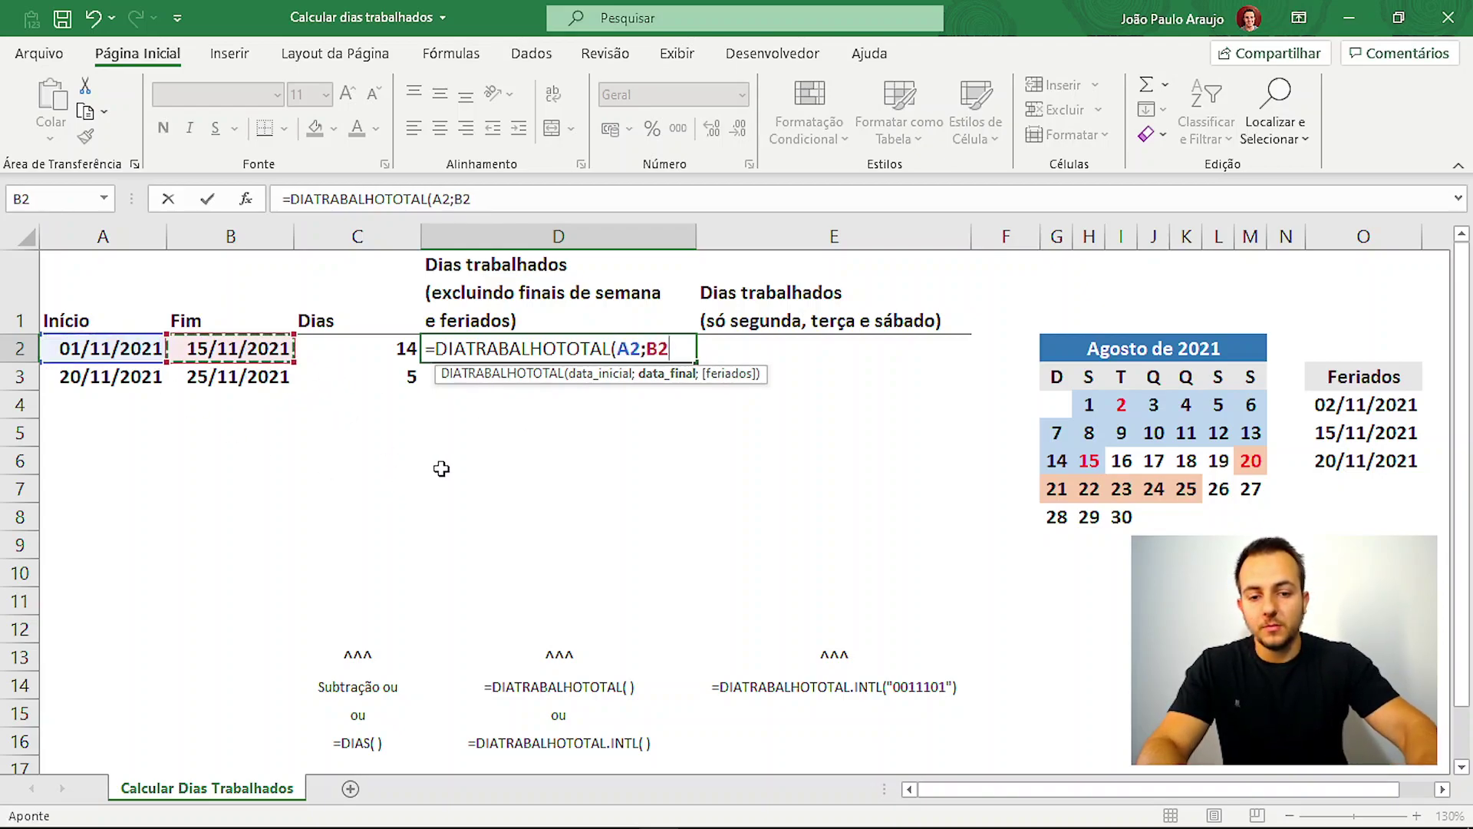
text(;)
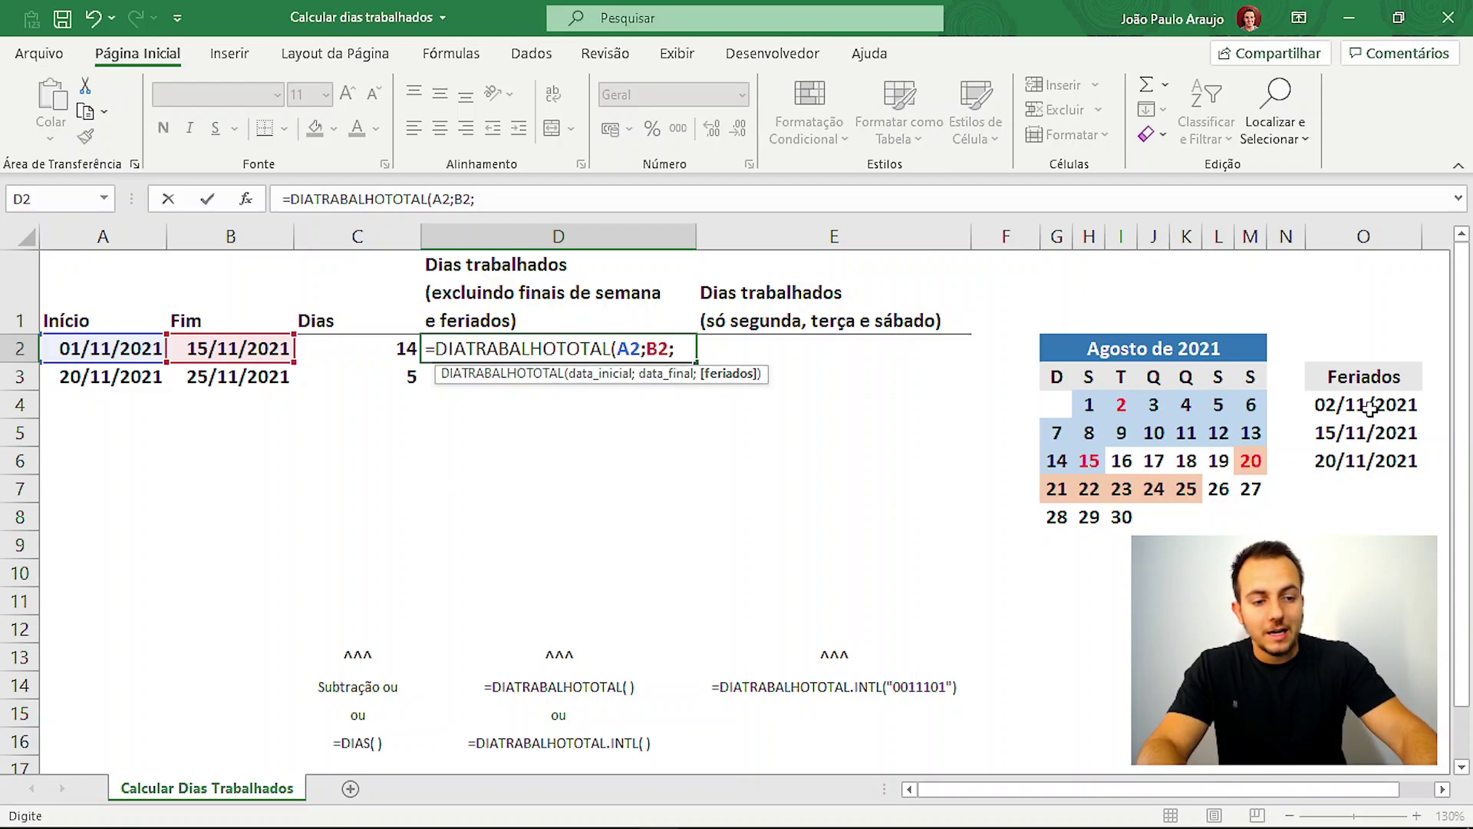
drag(1369, 407, 1350, 464)
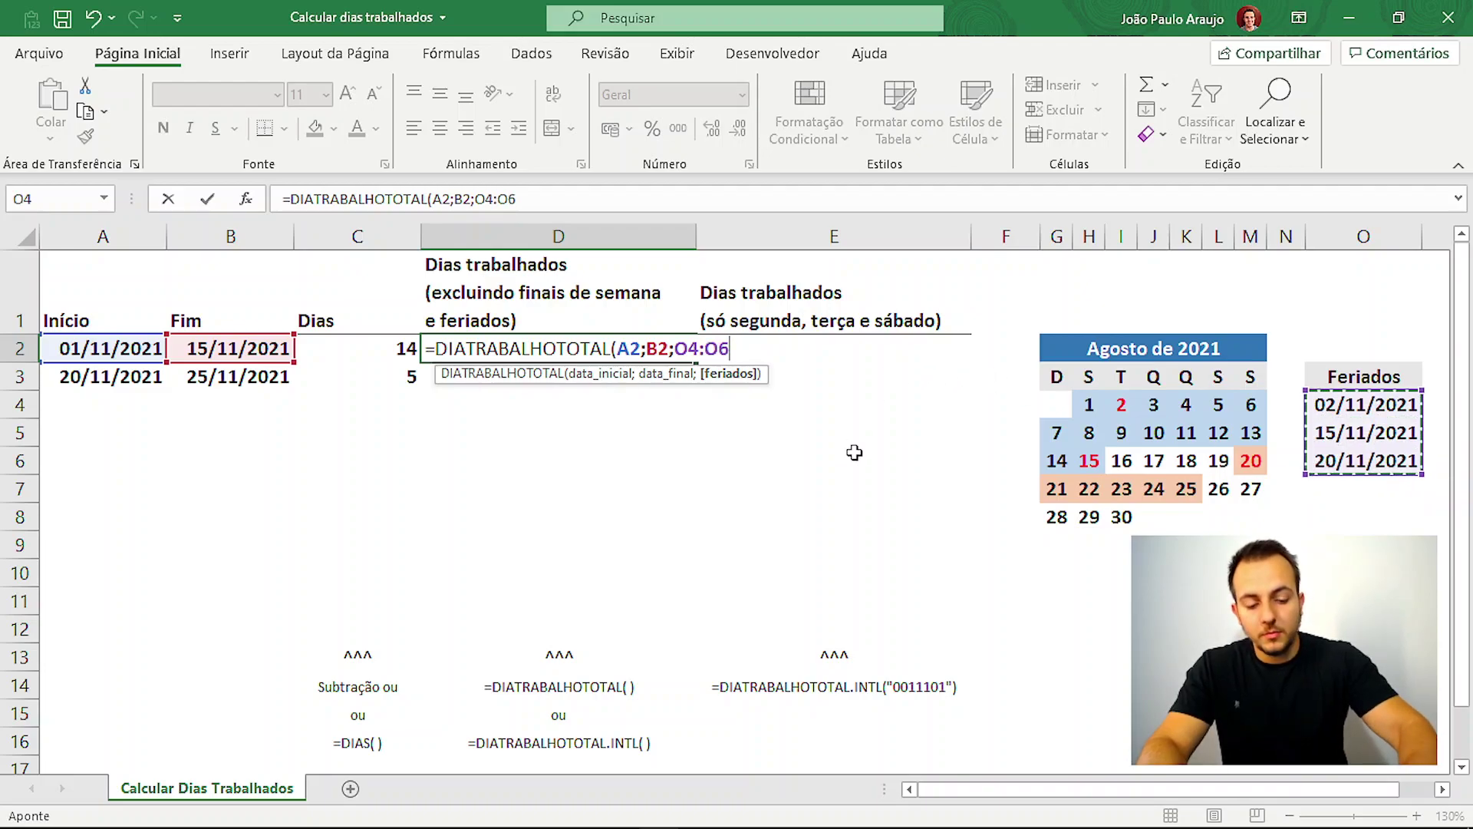
text())
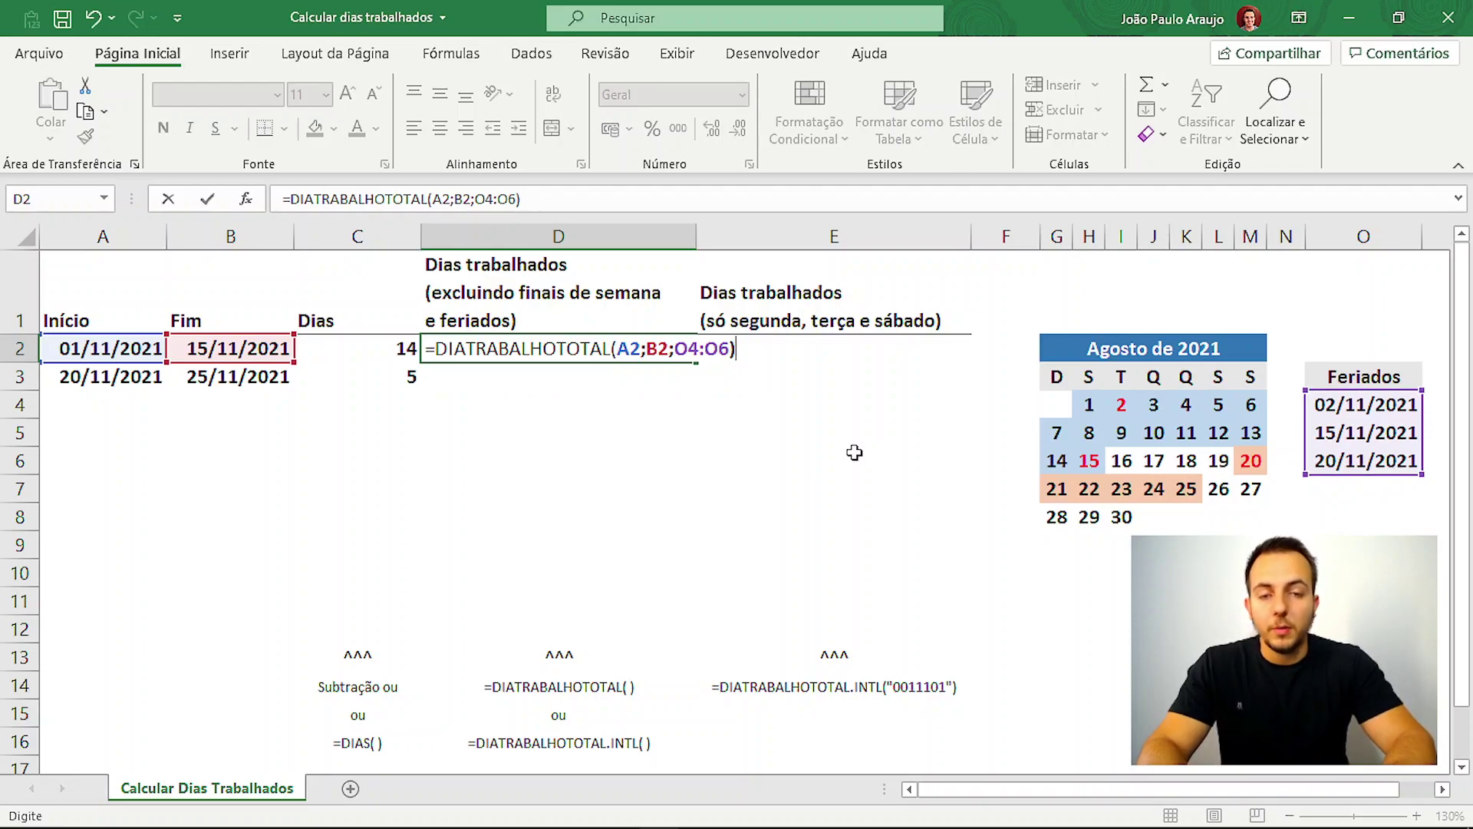
key(ctrl+Return)
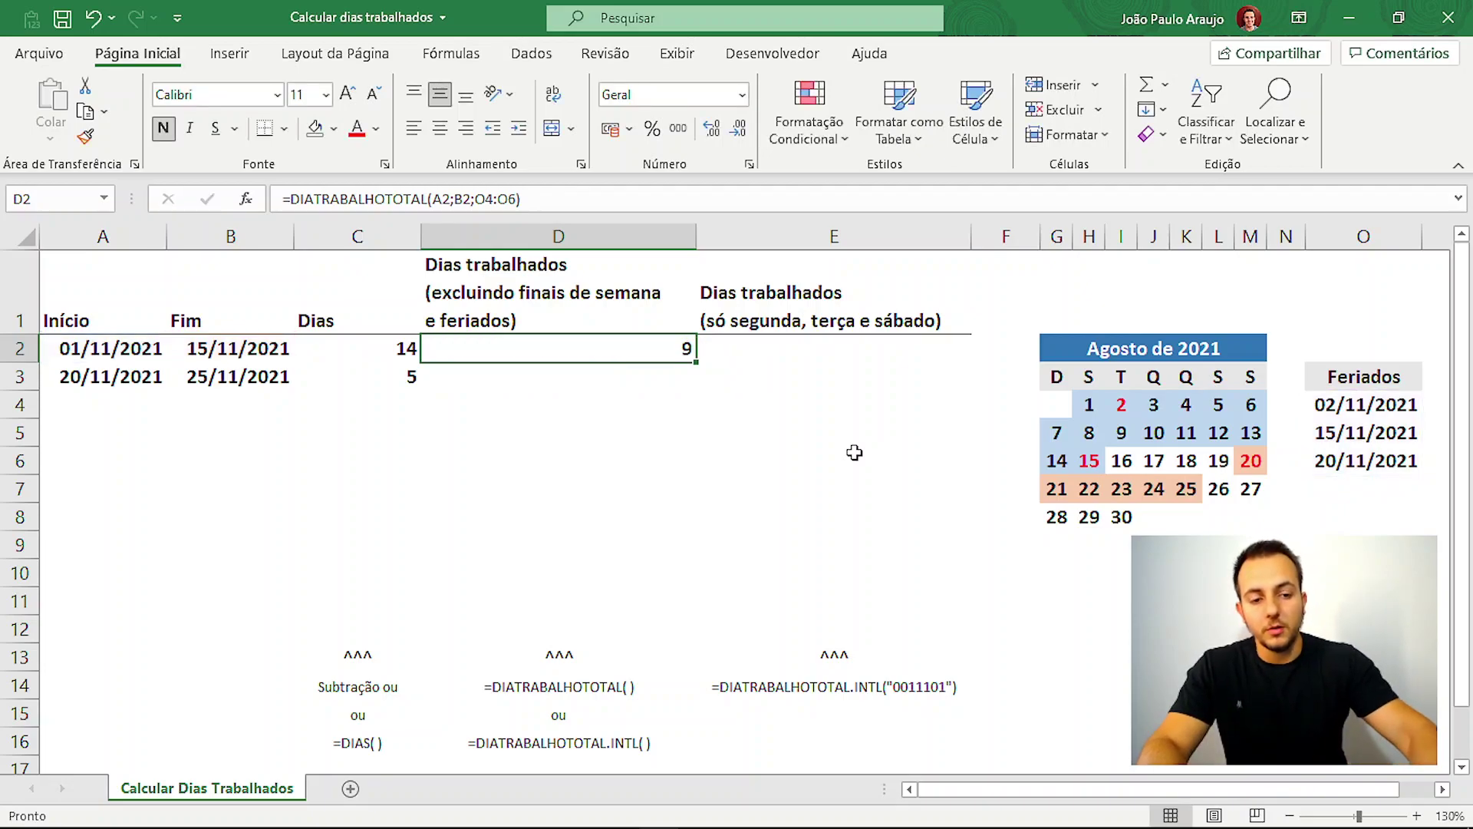
drag(1094, 404, 1219, 433)
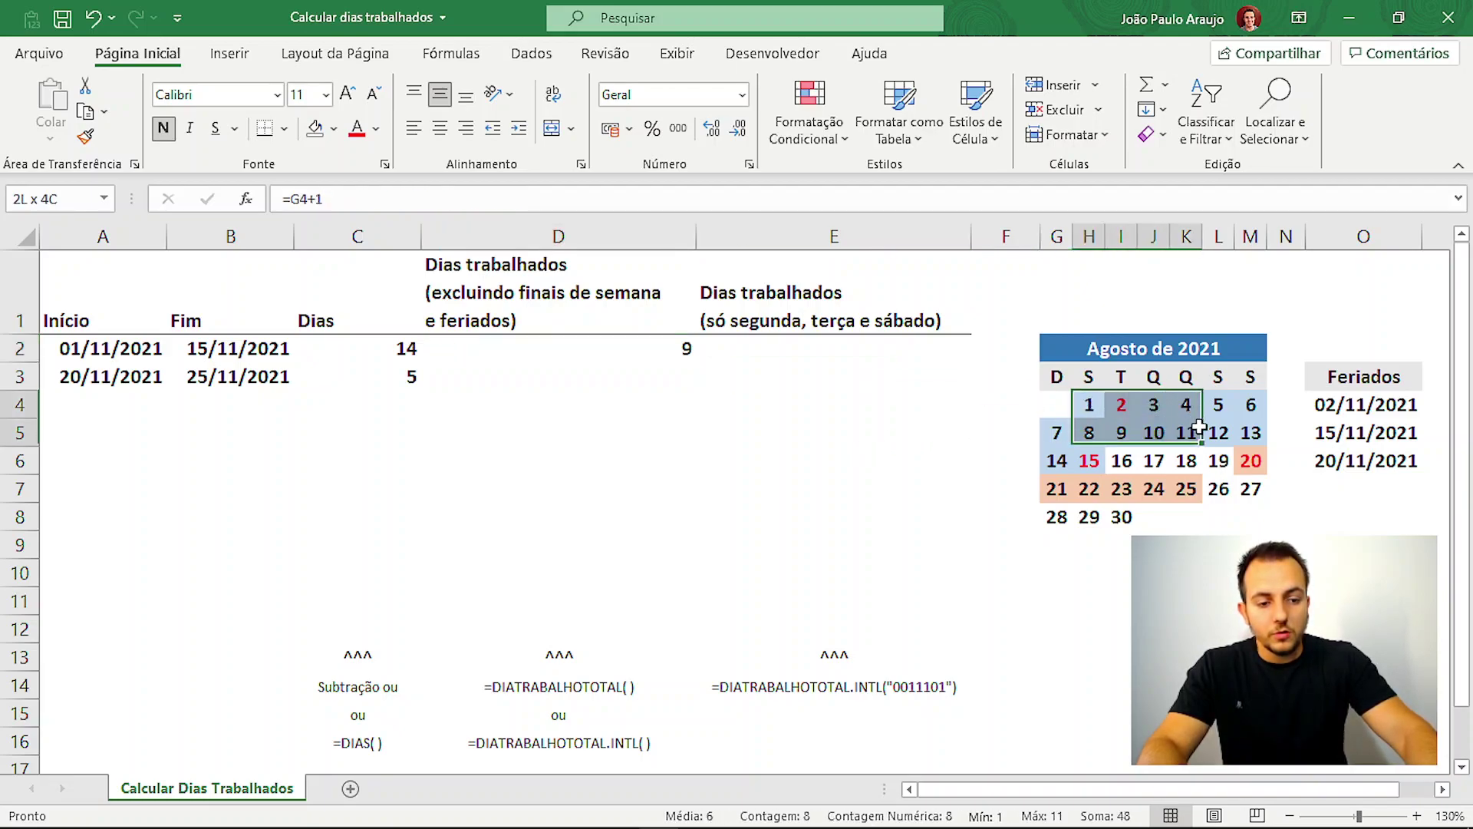
ctrl+click(1080, 461)
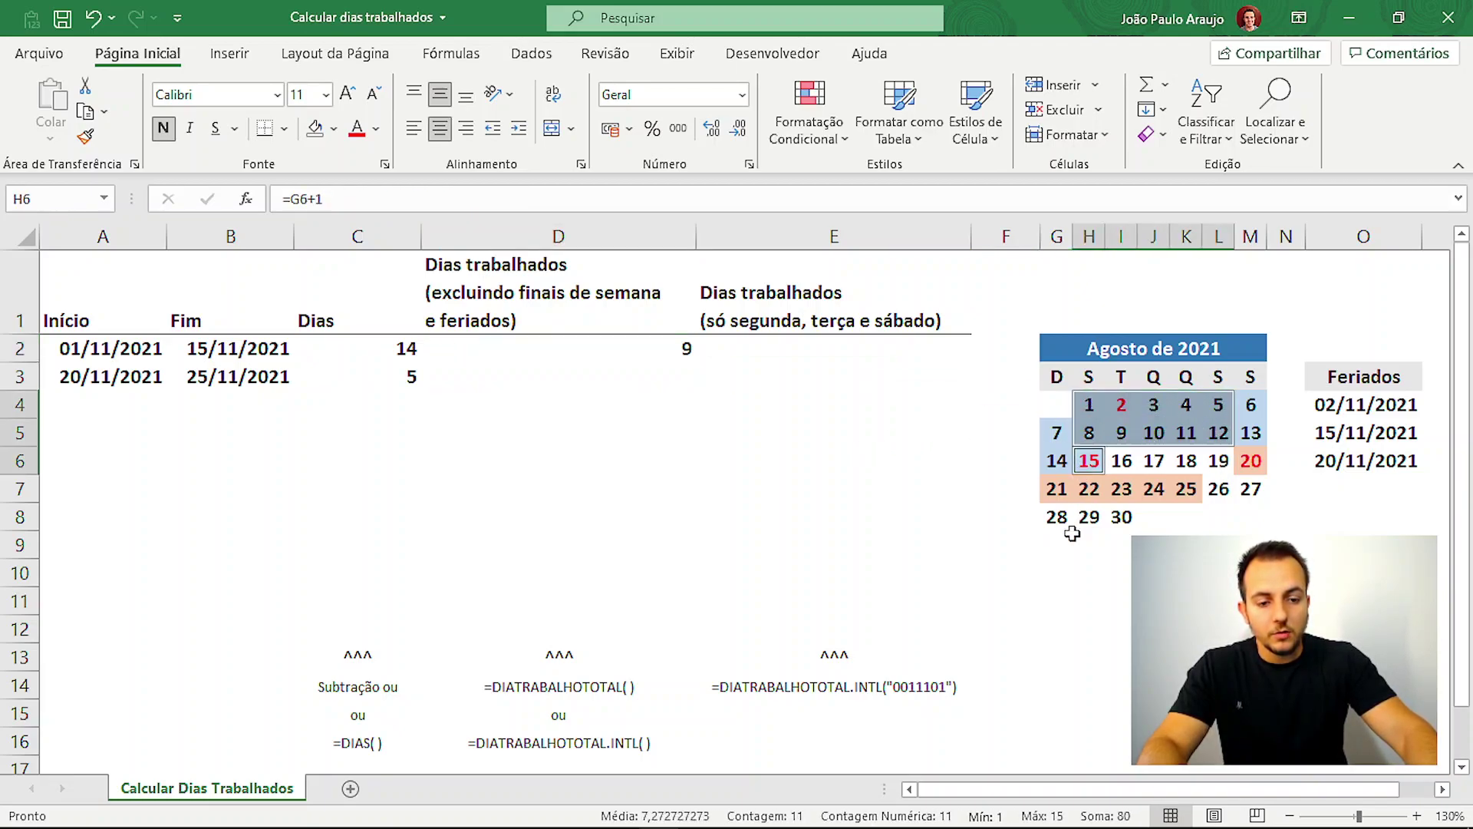
ctrl+click(1124, 405)
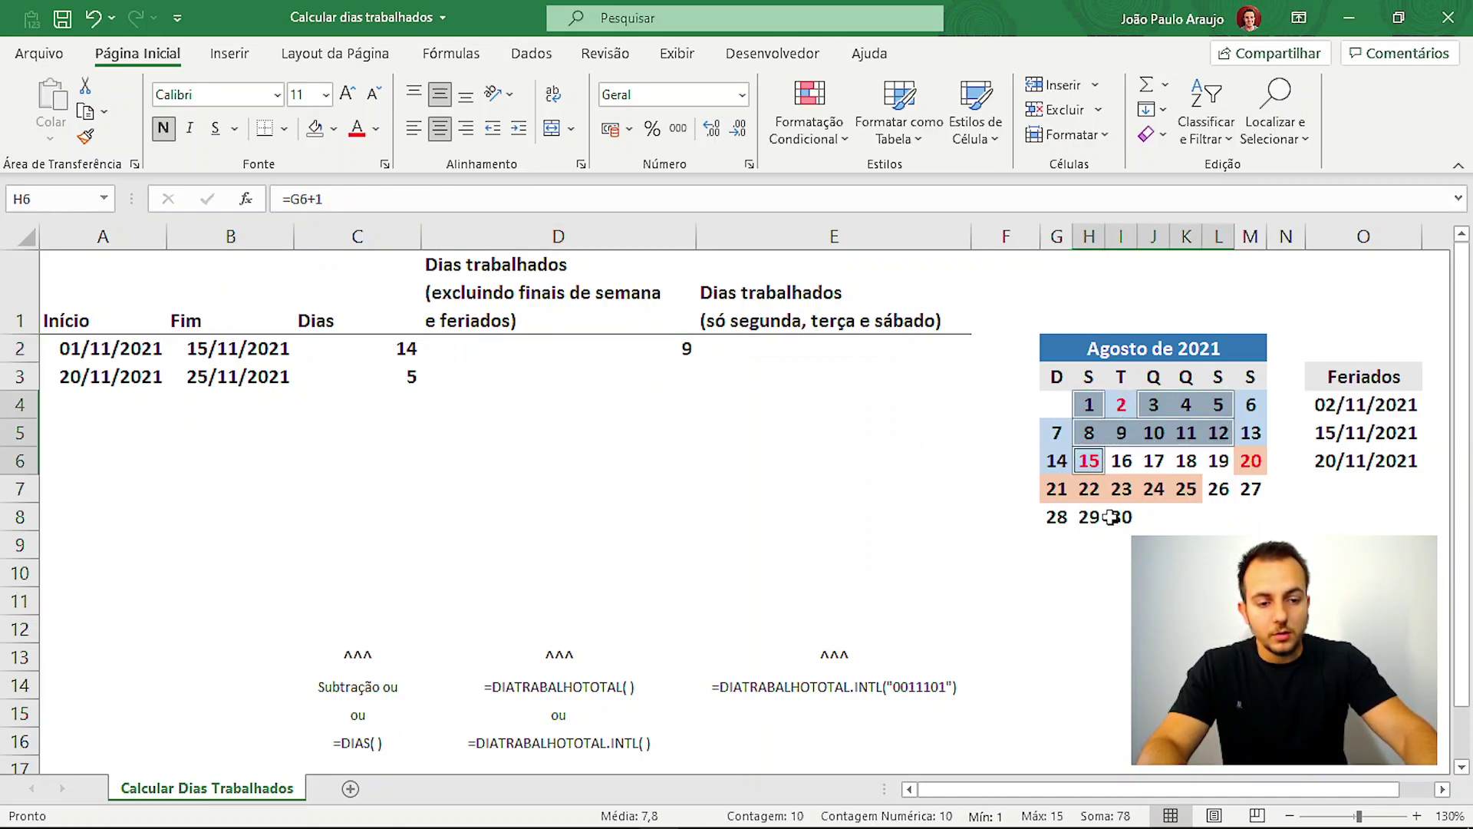
ctrl+click(1093, 459)
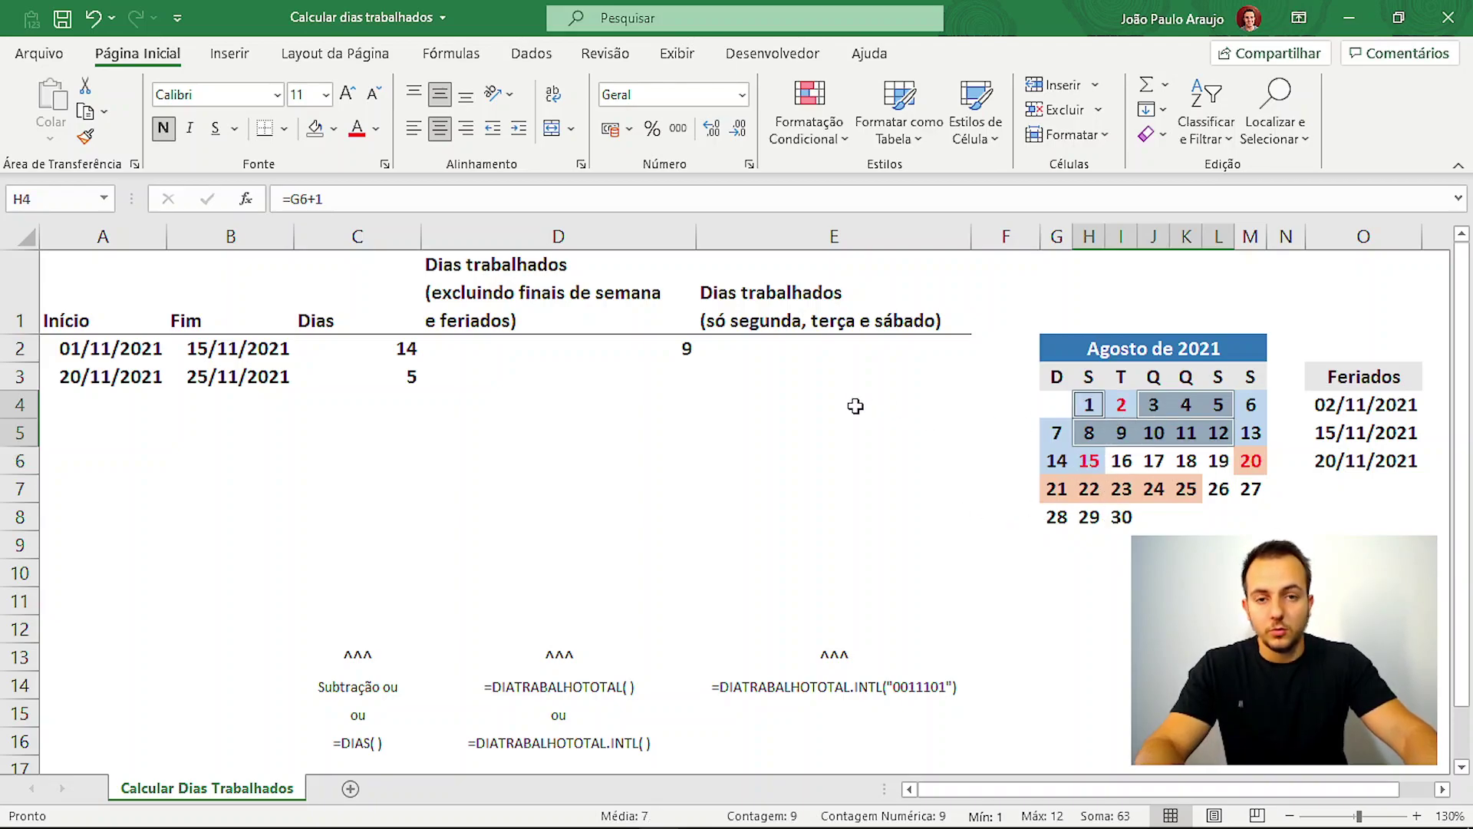
click(557, 364)
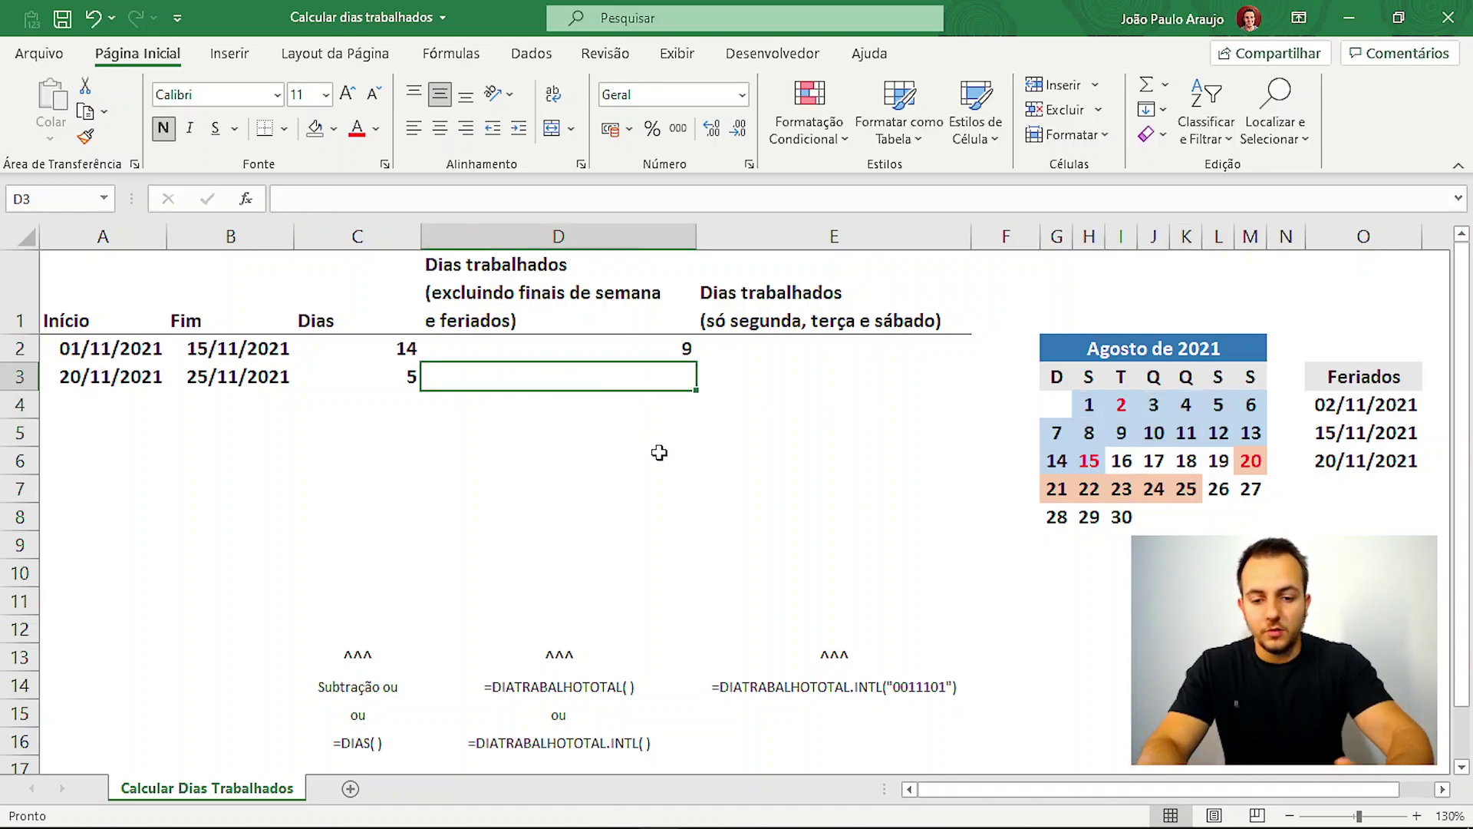
- Start =DIATRABALHOTOTAL.INTL(A3;B3; in D3 with A3 as start and B3 as end date
text(=dias)
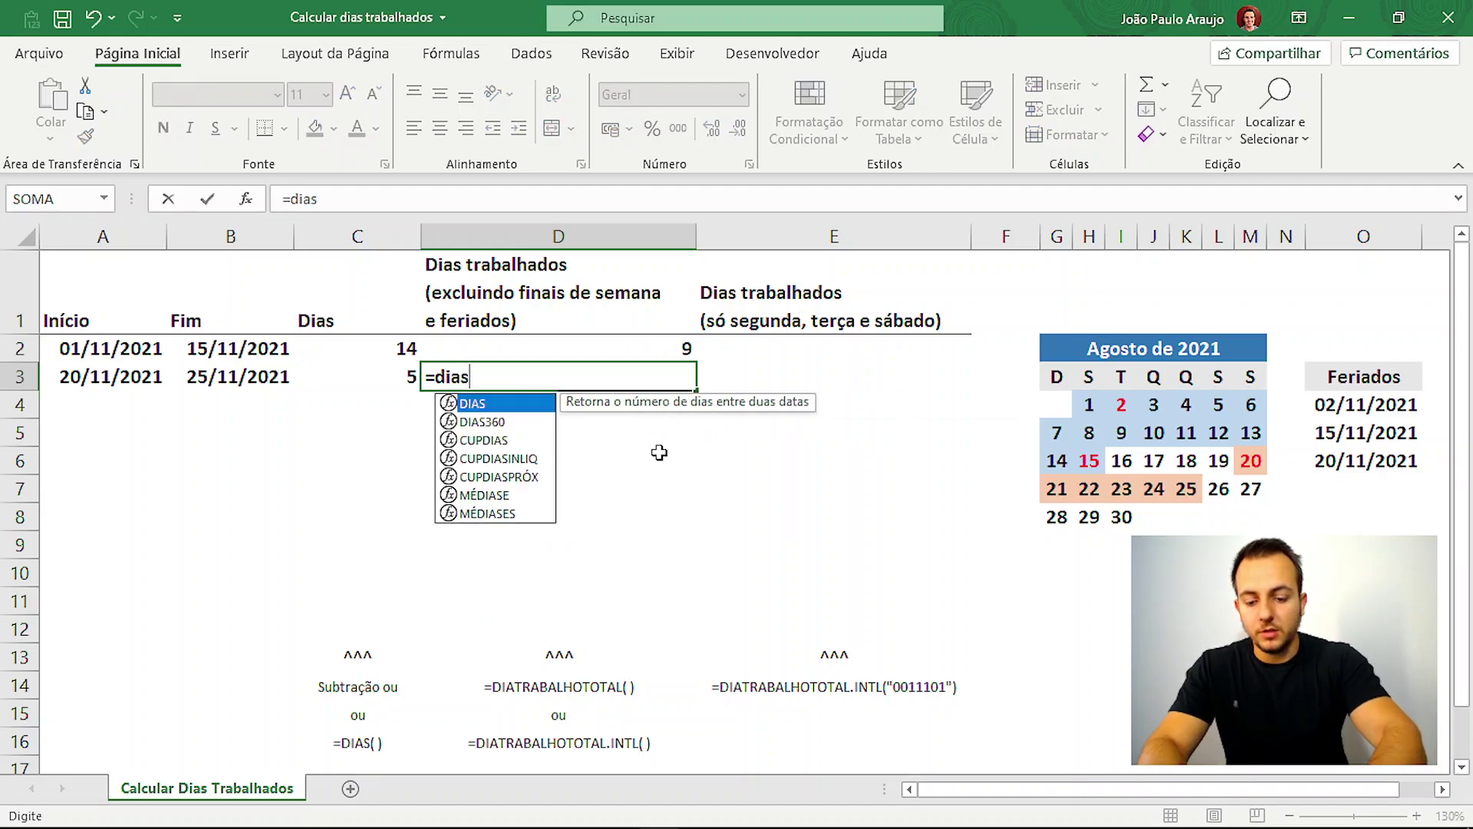
text(tr)
key(BackSpace)
key(BackSpace)
key(BackSpace)
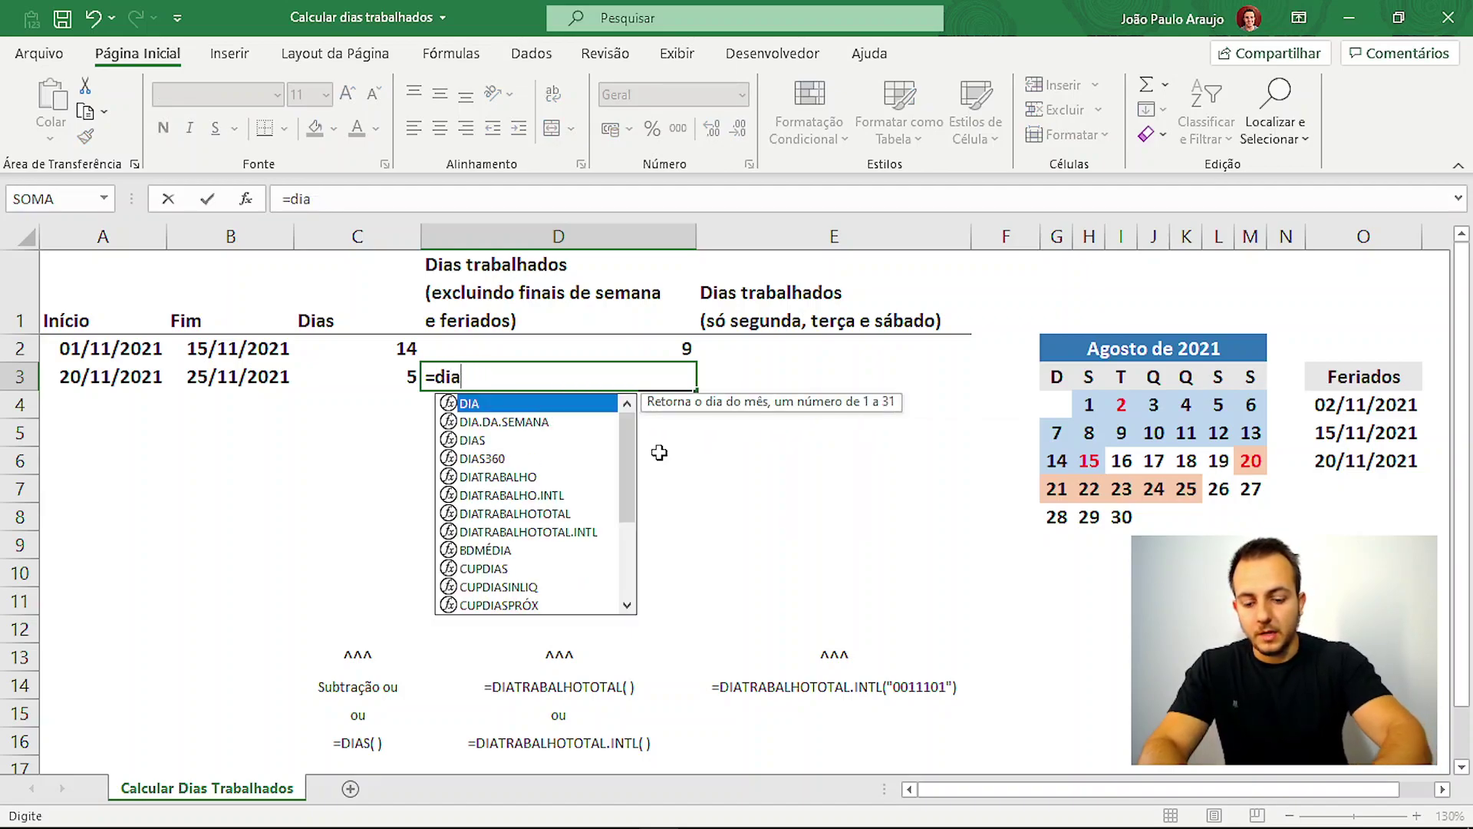
text(tra)
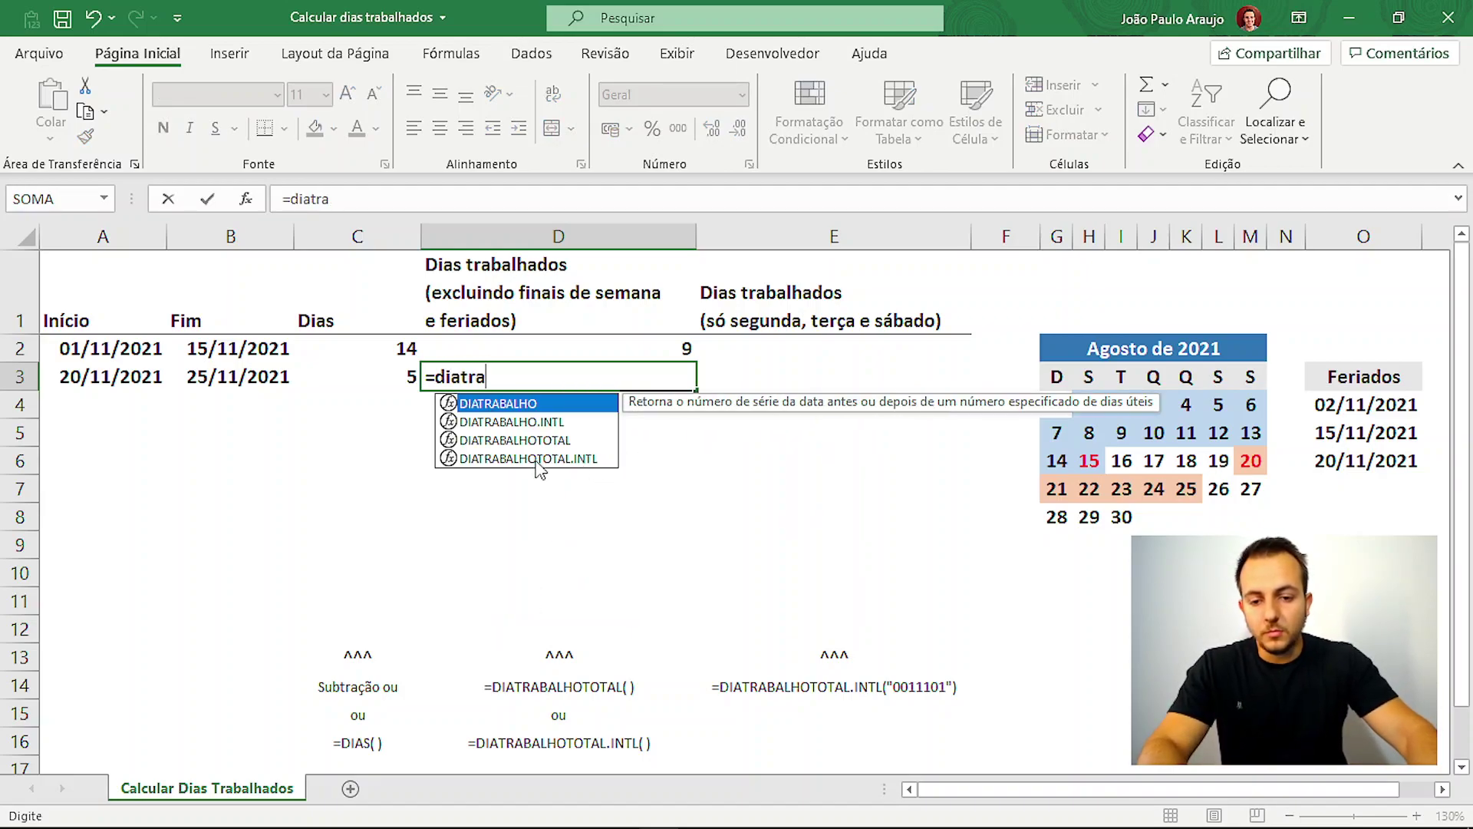
click(576, 459)
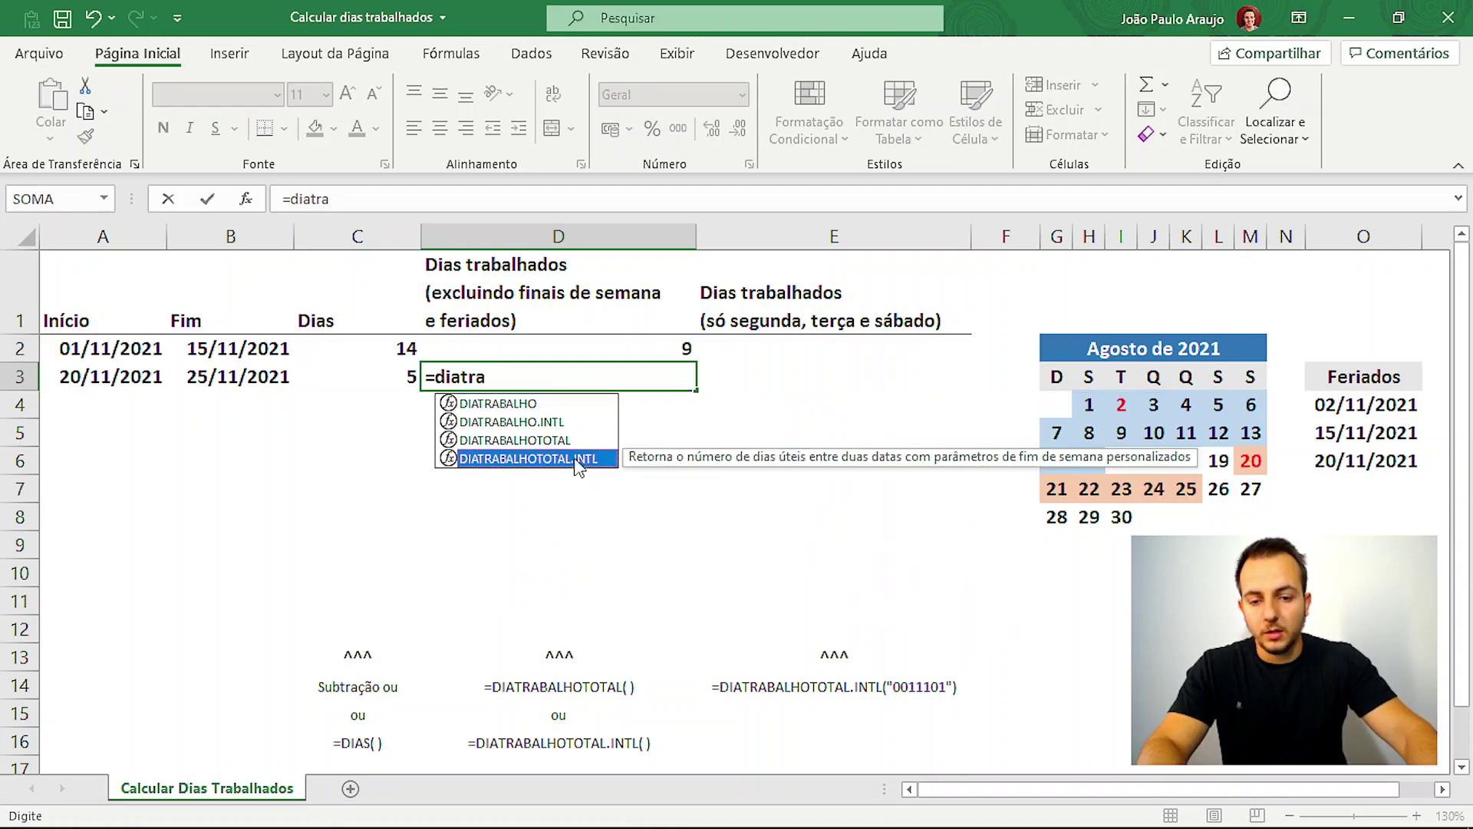
double_click(577, 458)
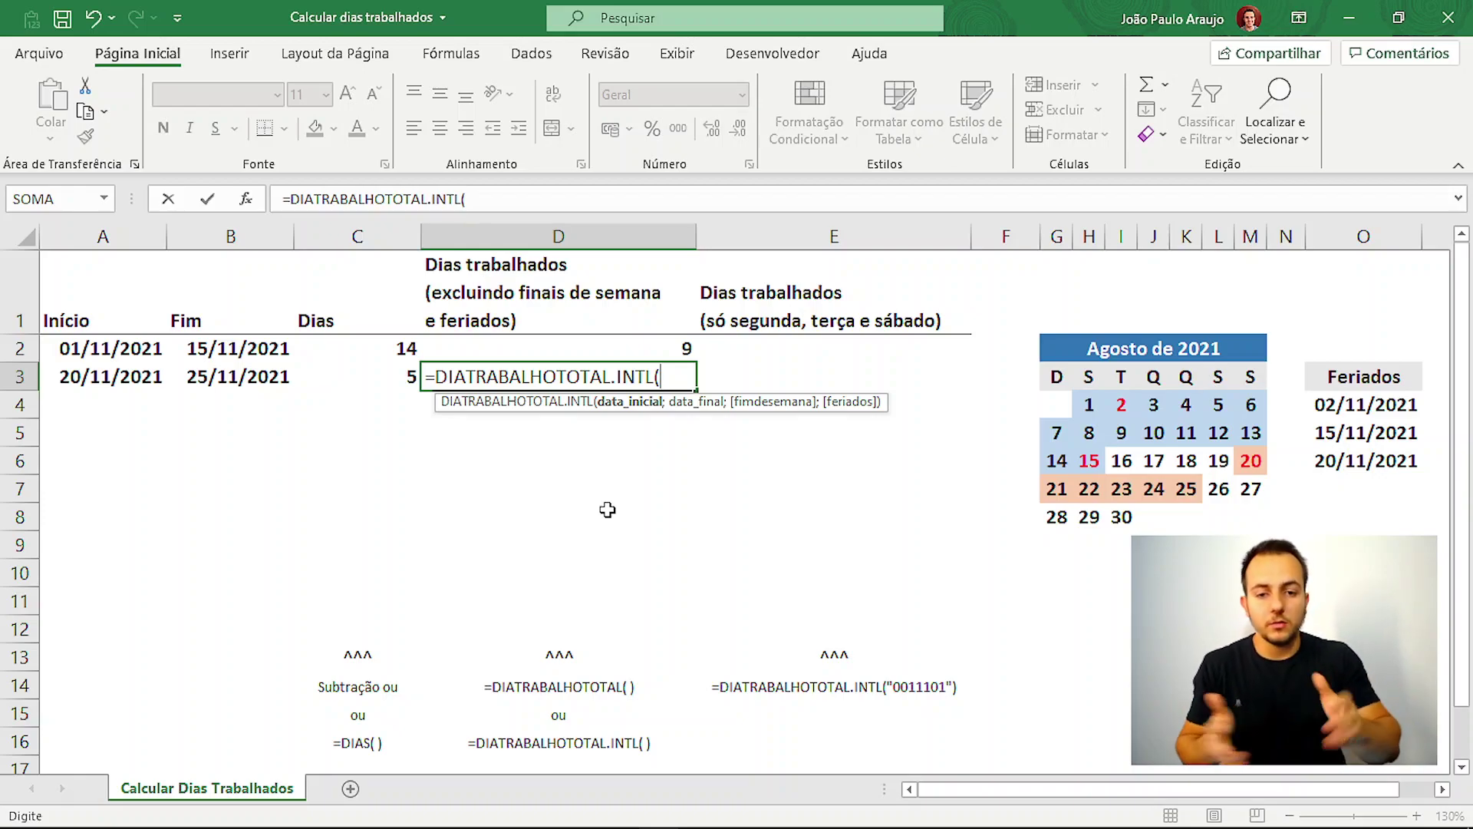
click(127, 377)
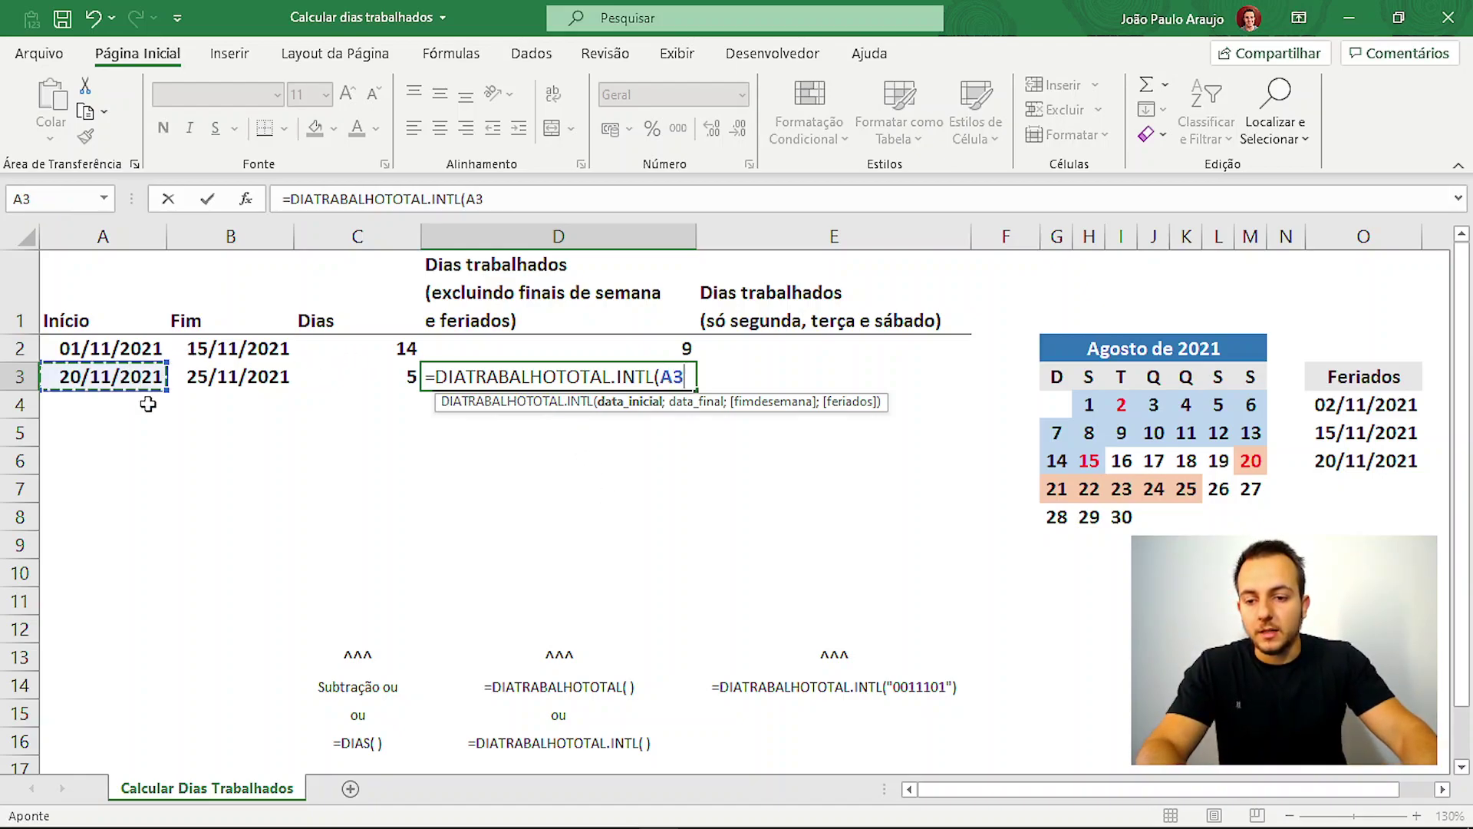
text(;)
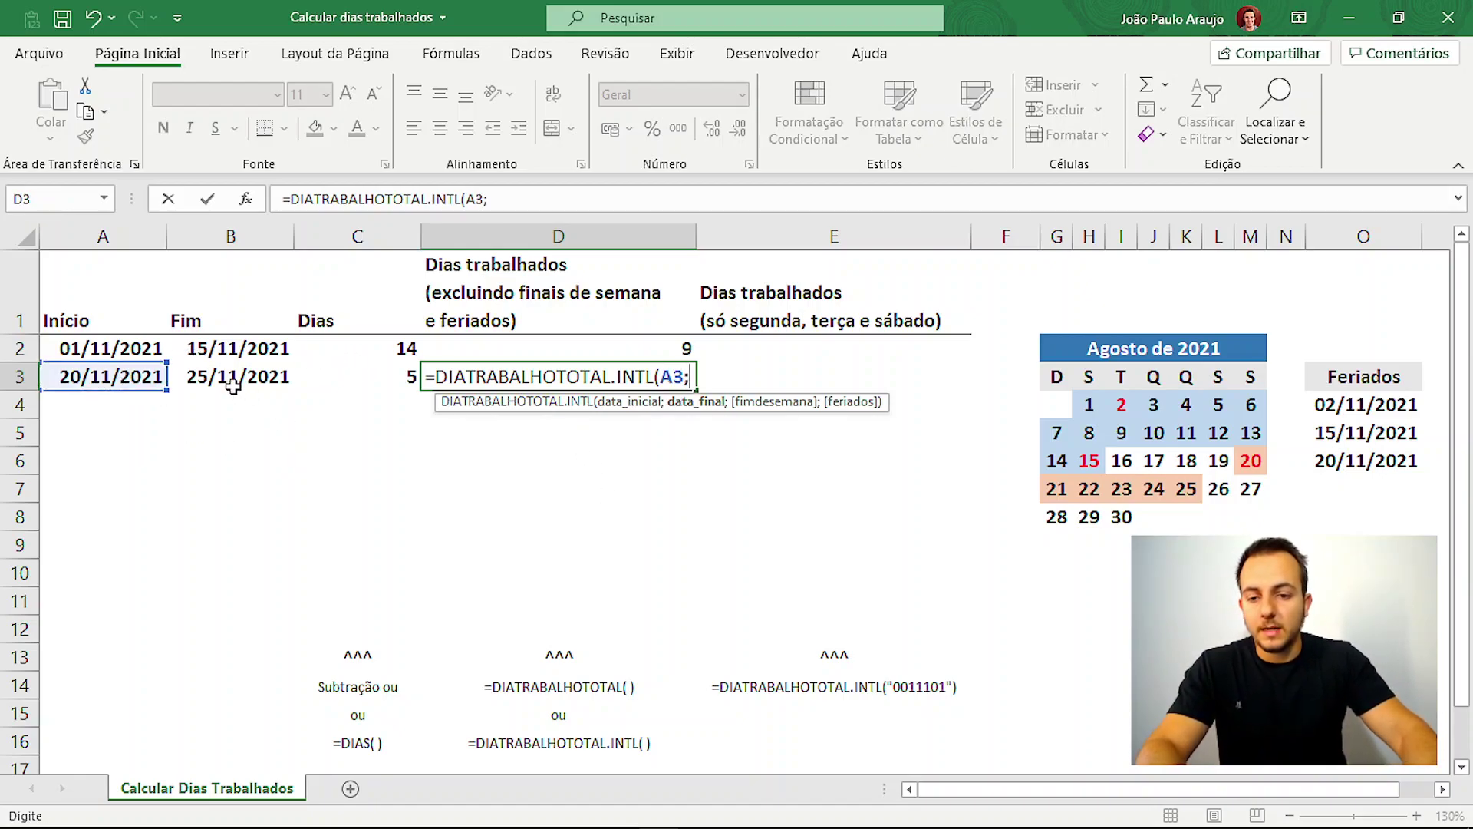
click(234, 378)
text(;)
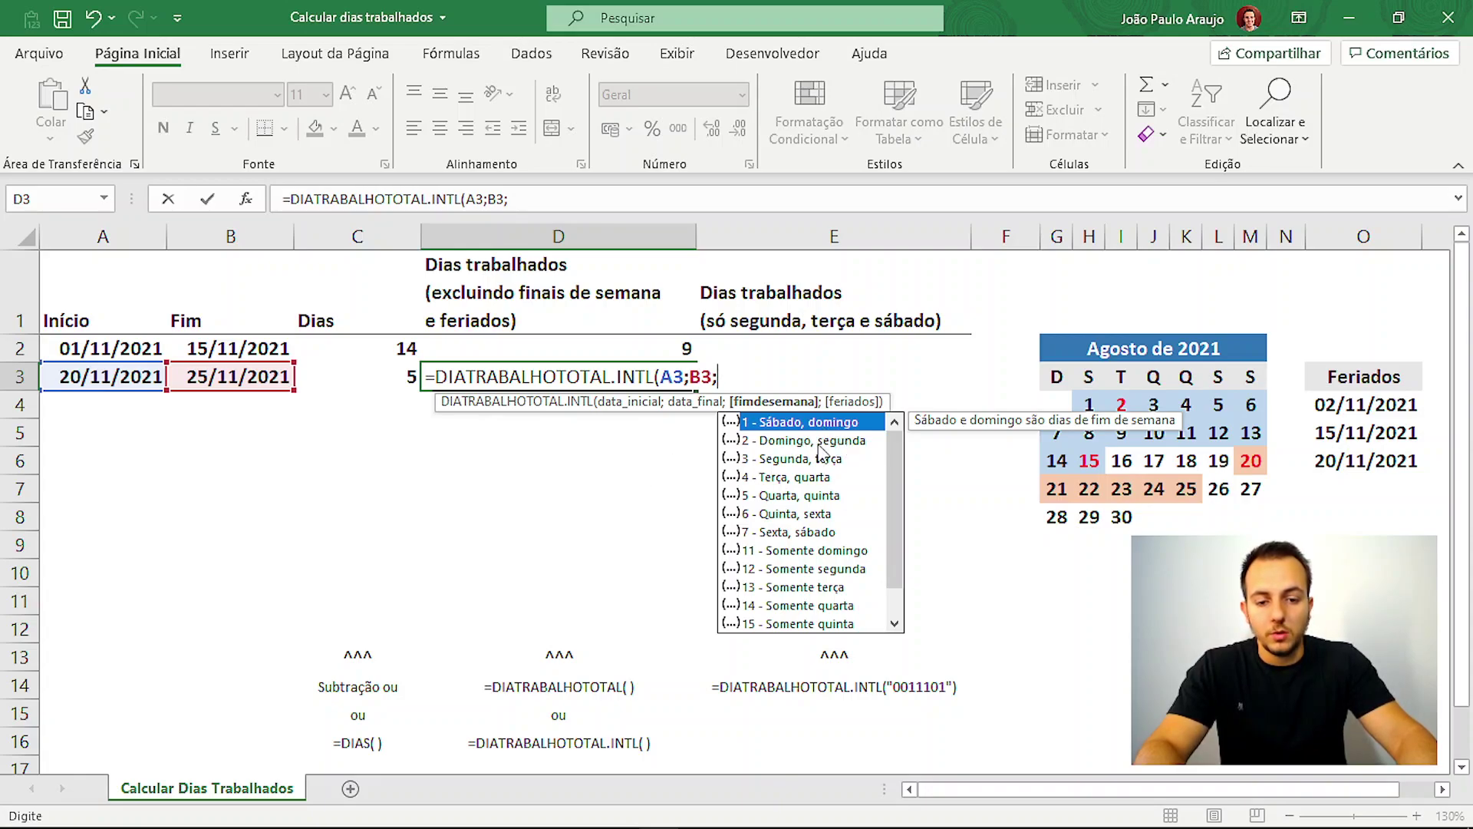
- Add weekend code 3 (Monday–Tuesday) and holidays O4:O6, so D3 returns 3
drag(888, 478, 897, 538)
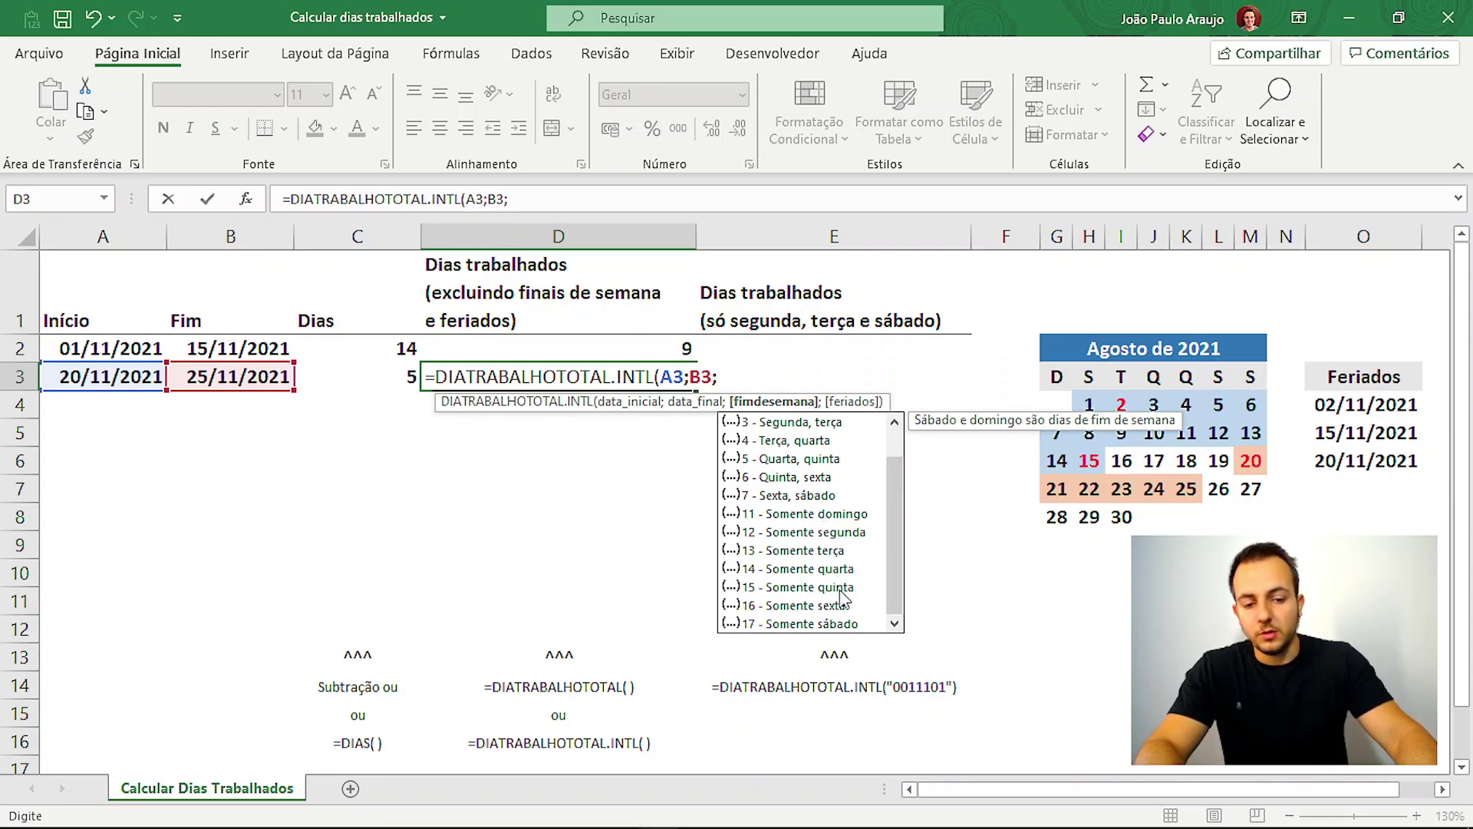
drag(892, 594, 891, 488)
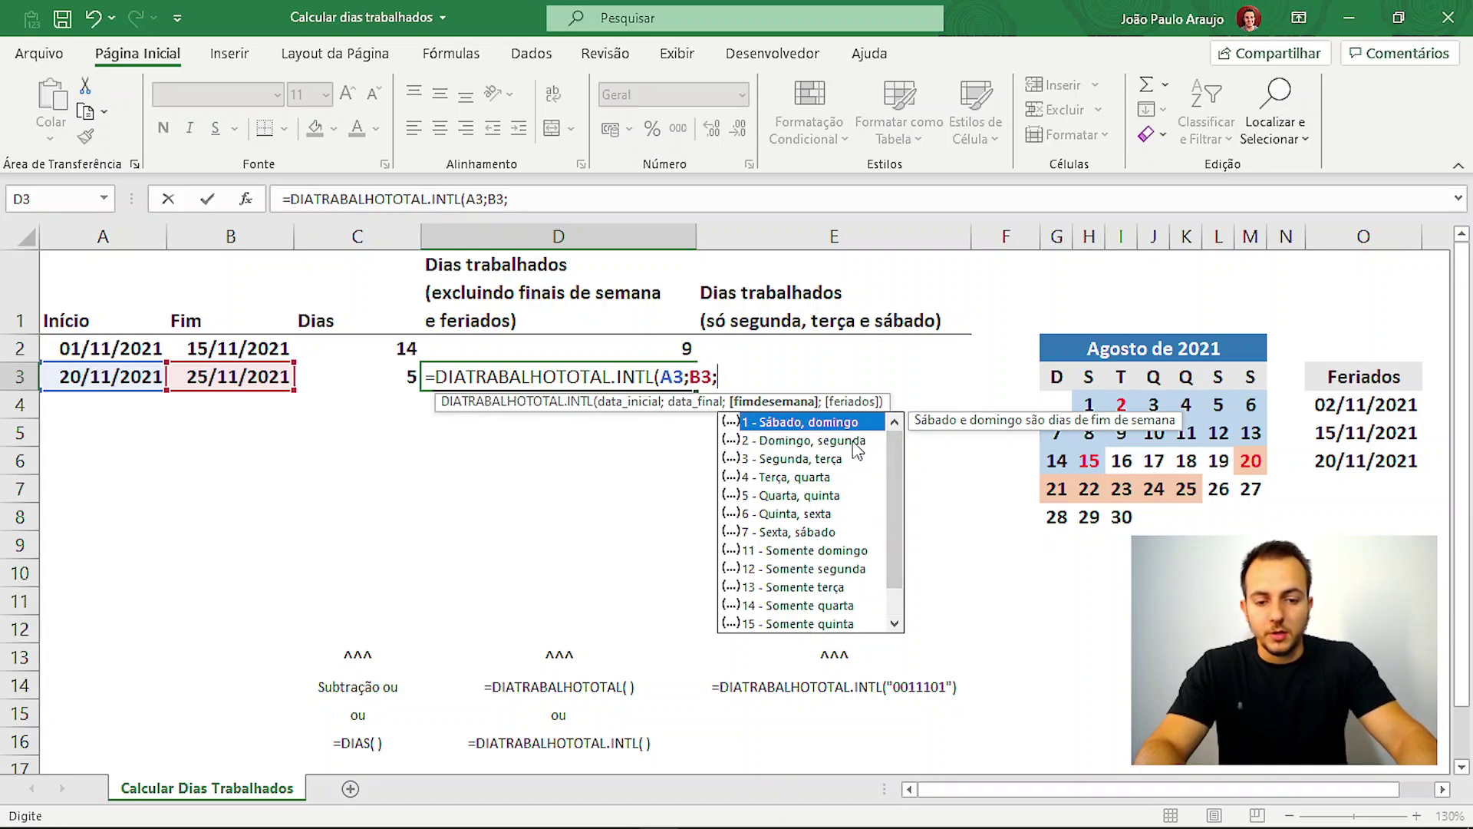
click(783, 461)
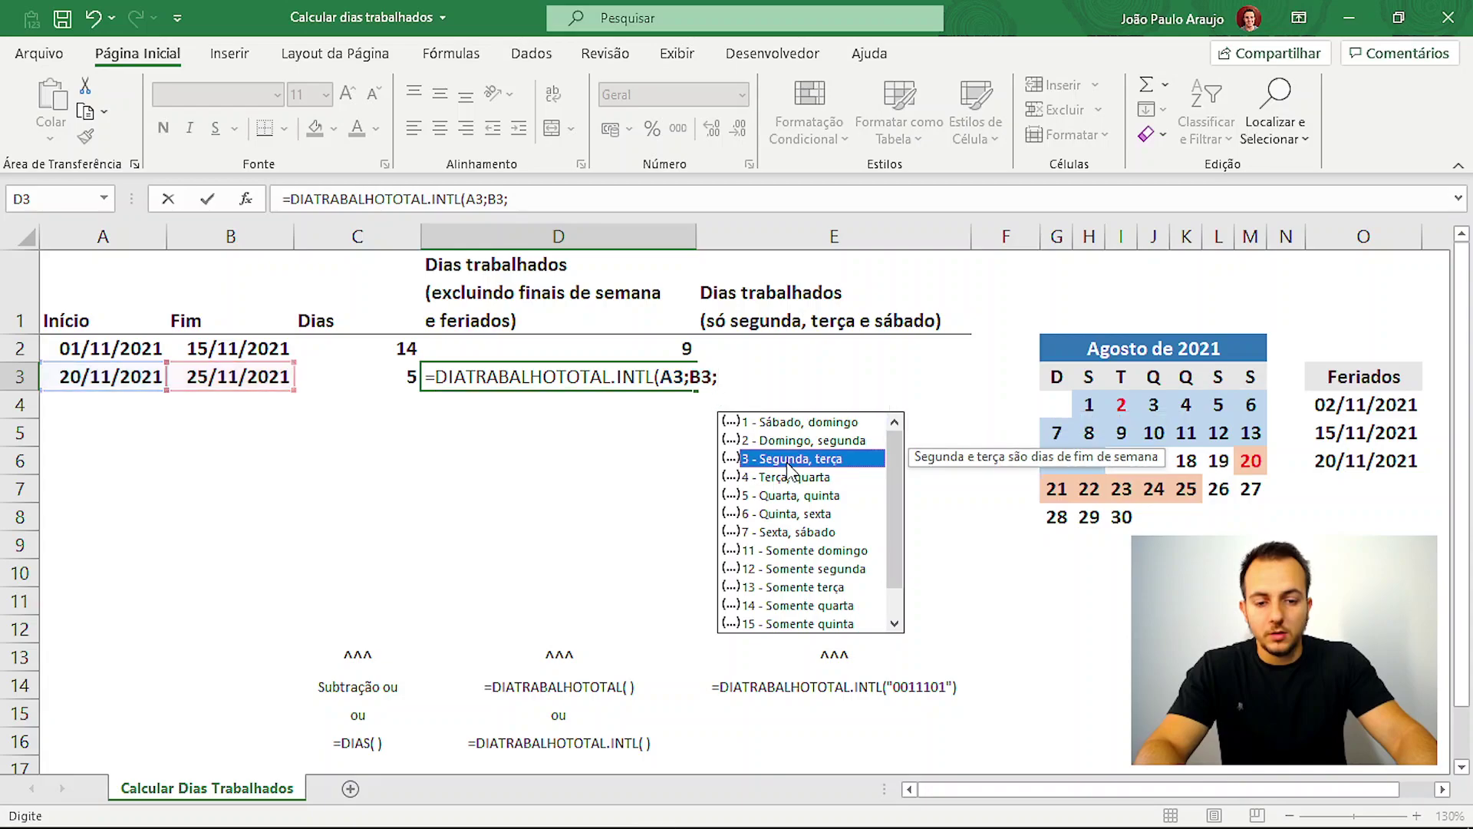
double_click(777, 459)
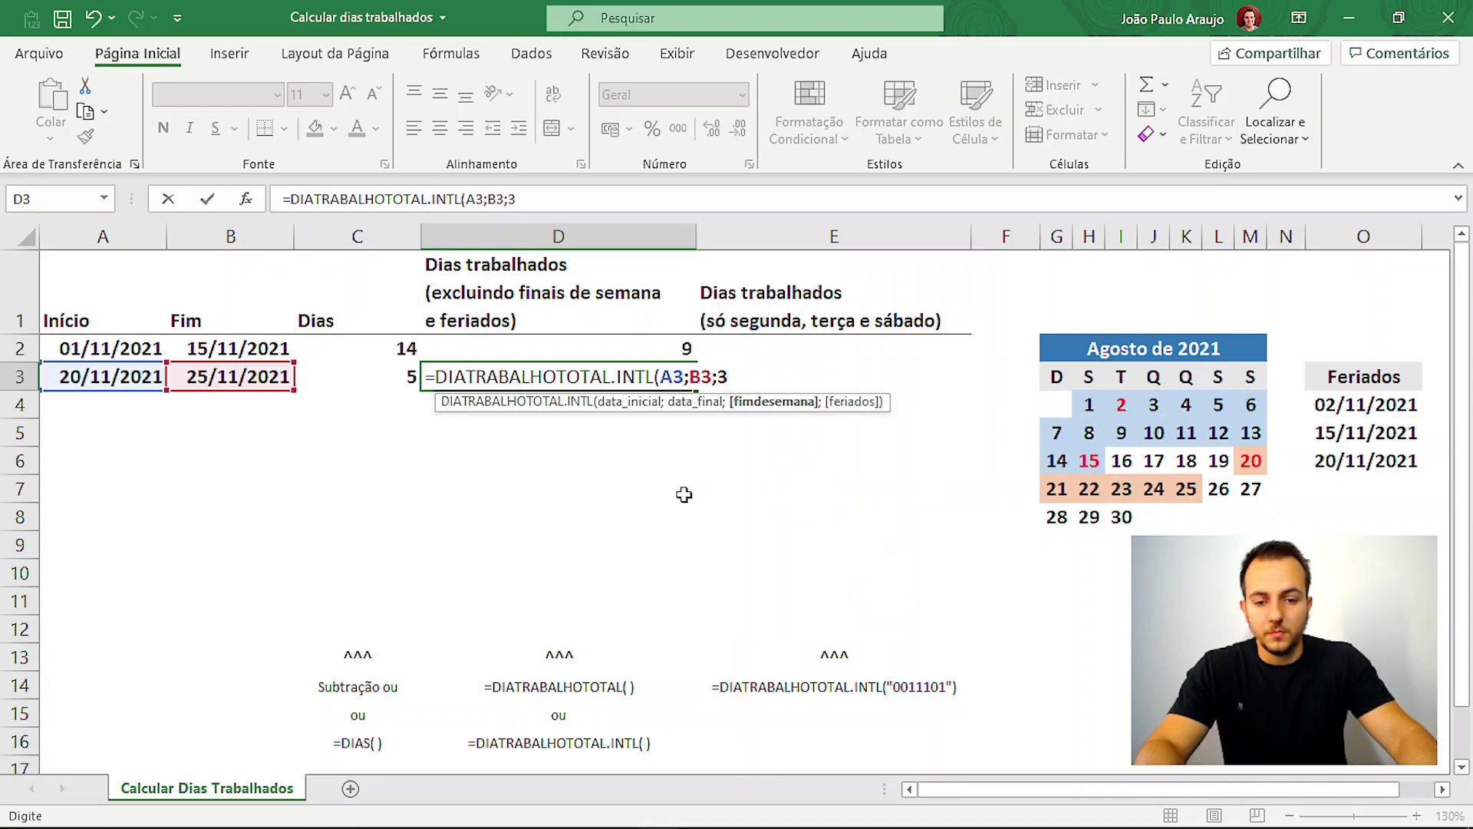
text(;)
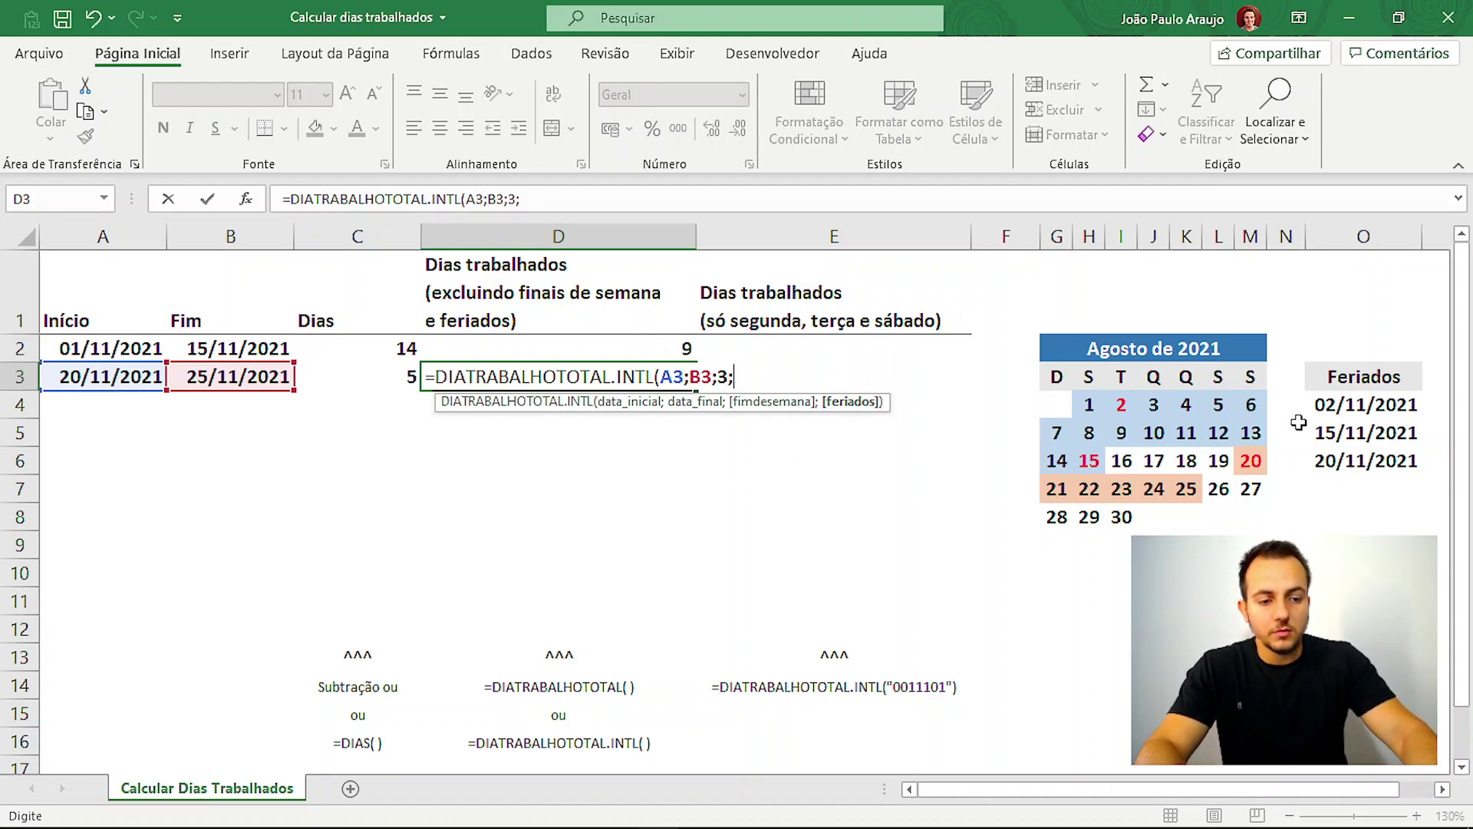
drag(1342, 406, 1344, 461)
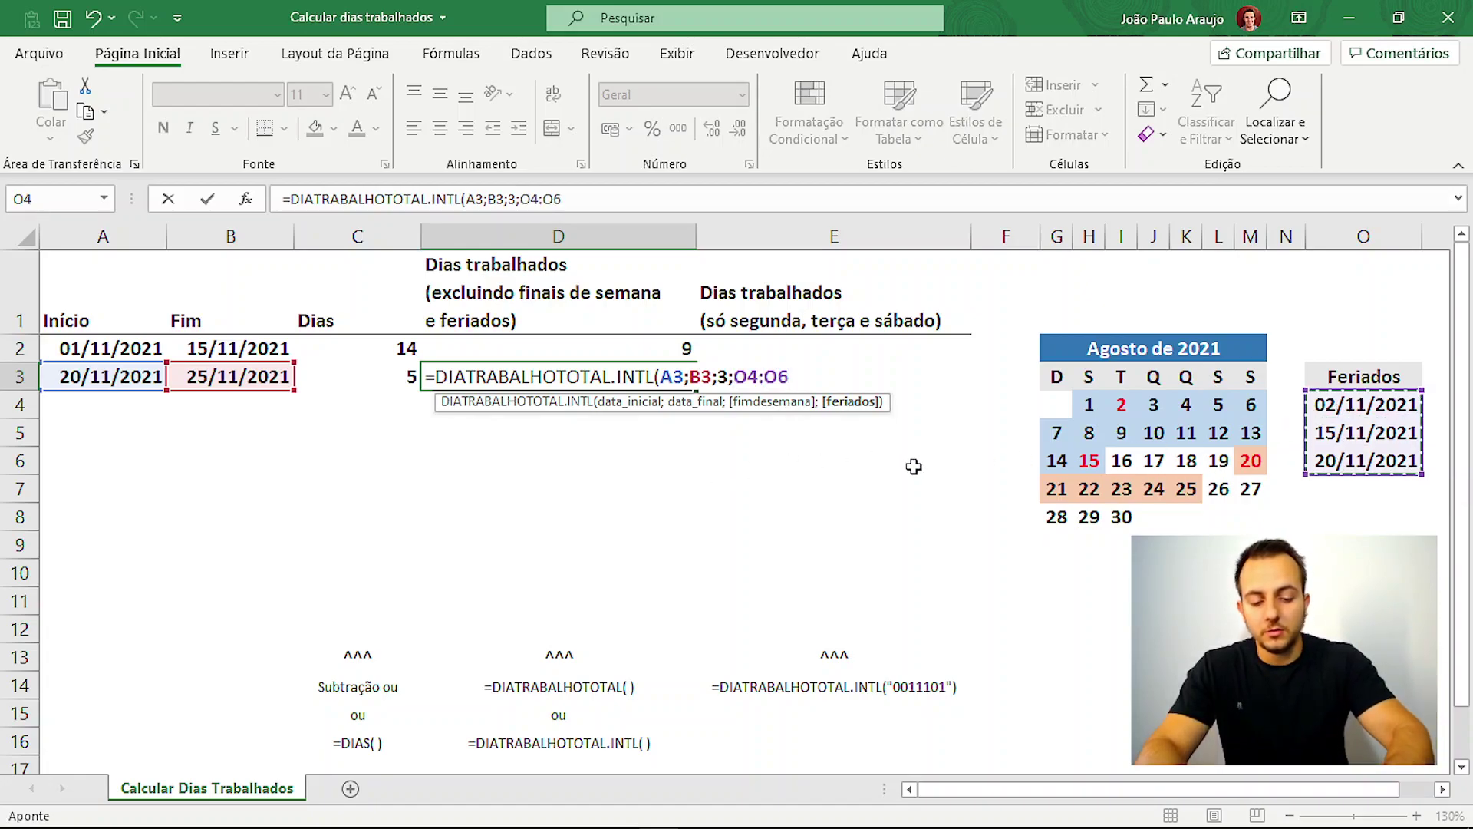
text())
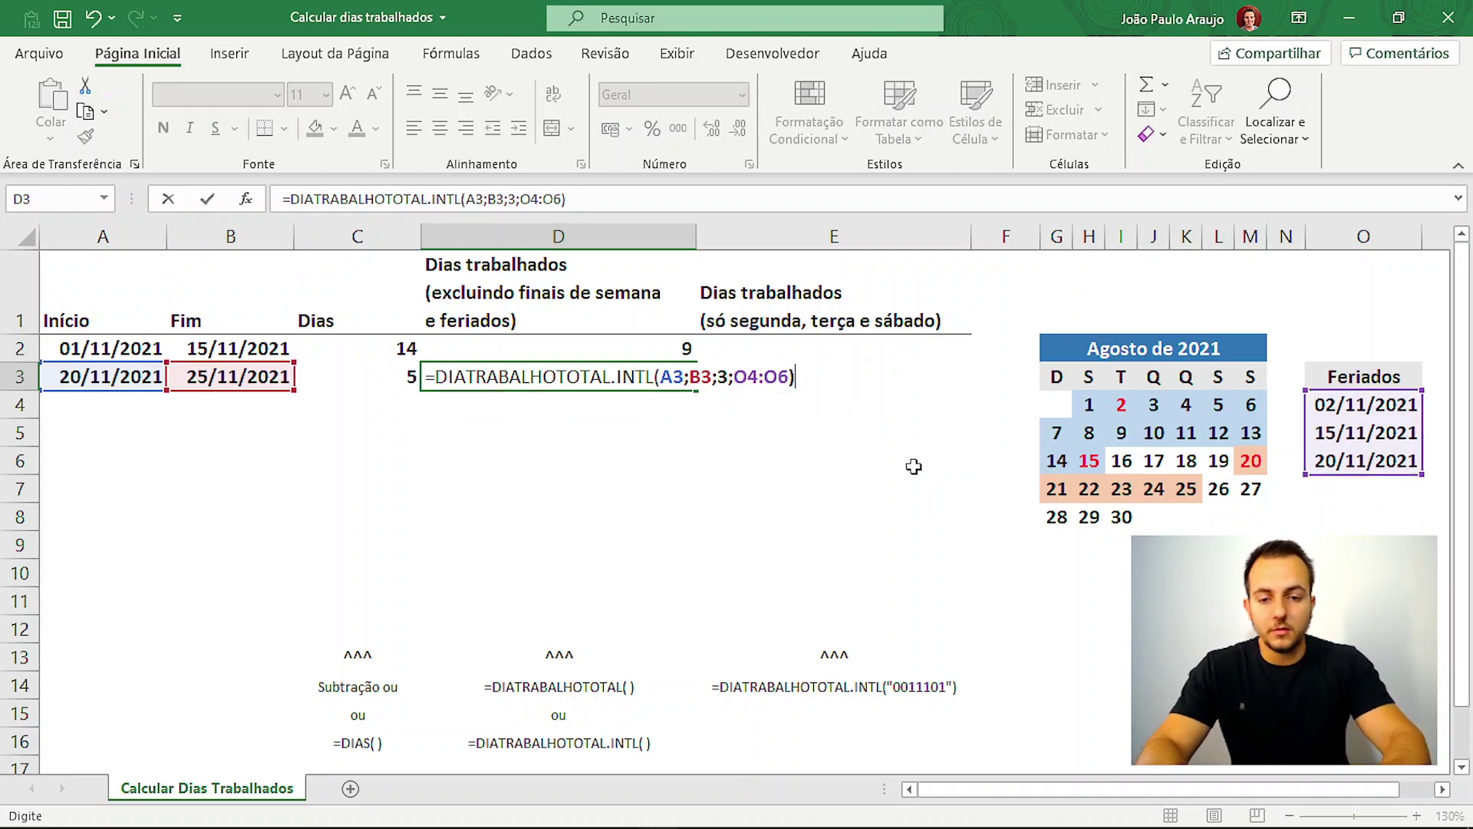
key(ctrl+Return)
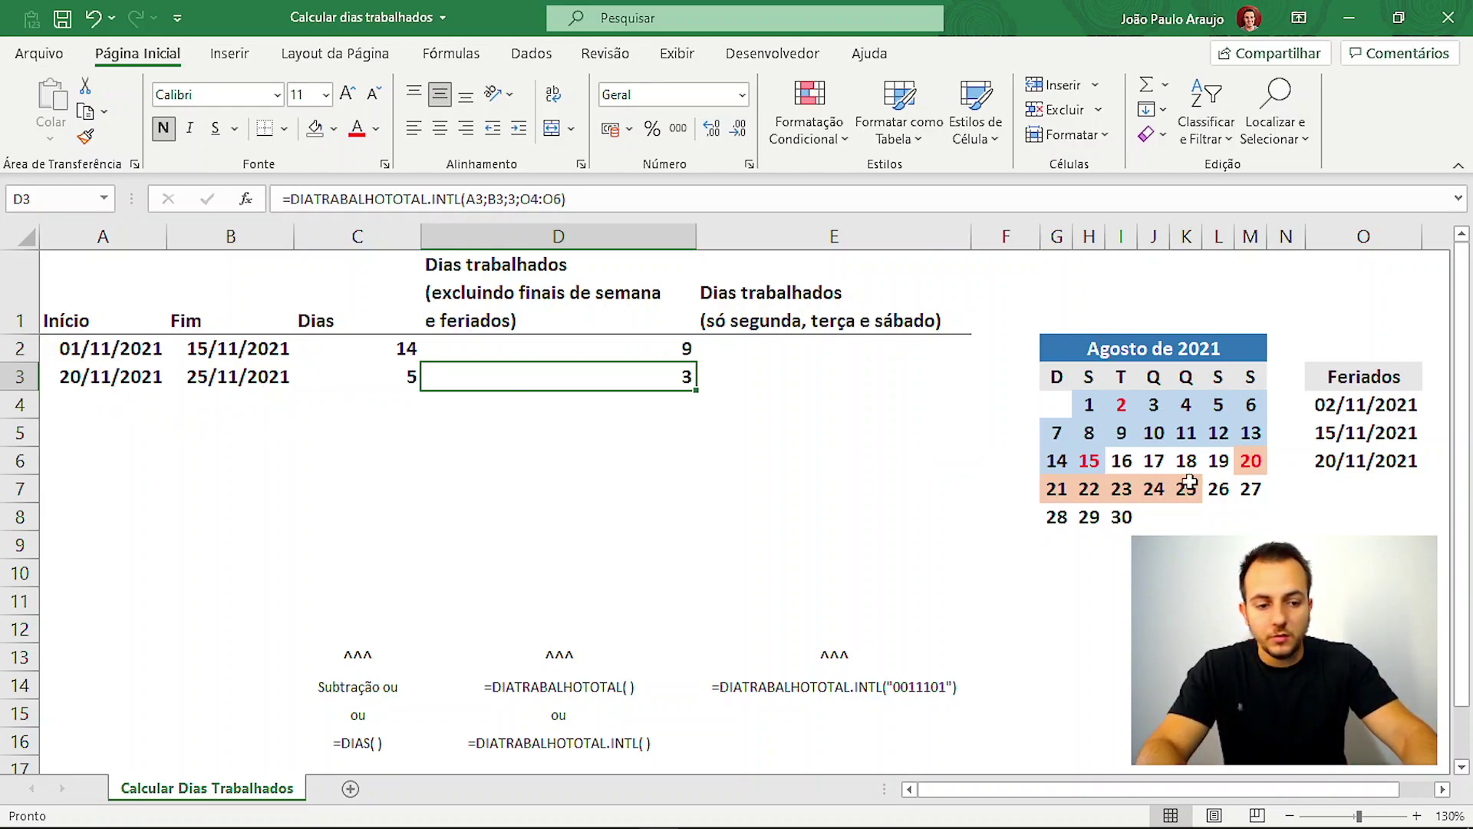
click(1253, 465)
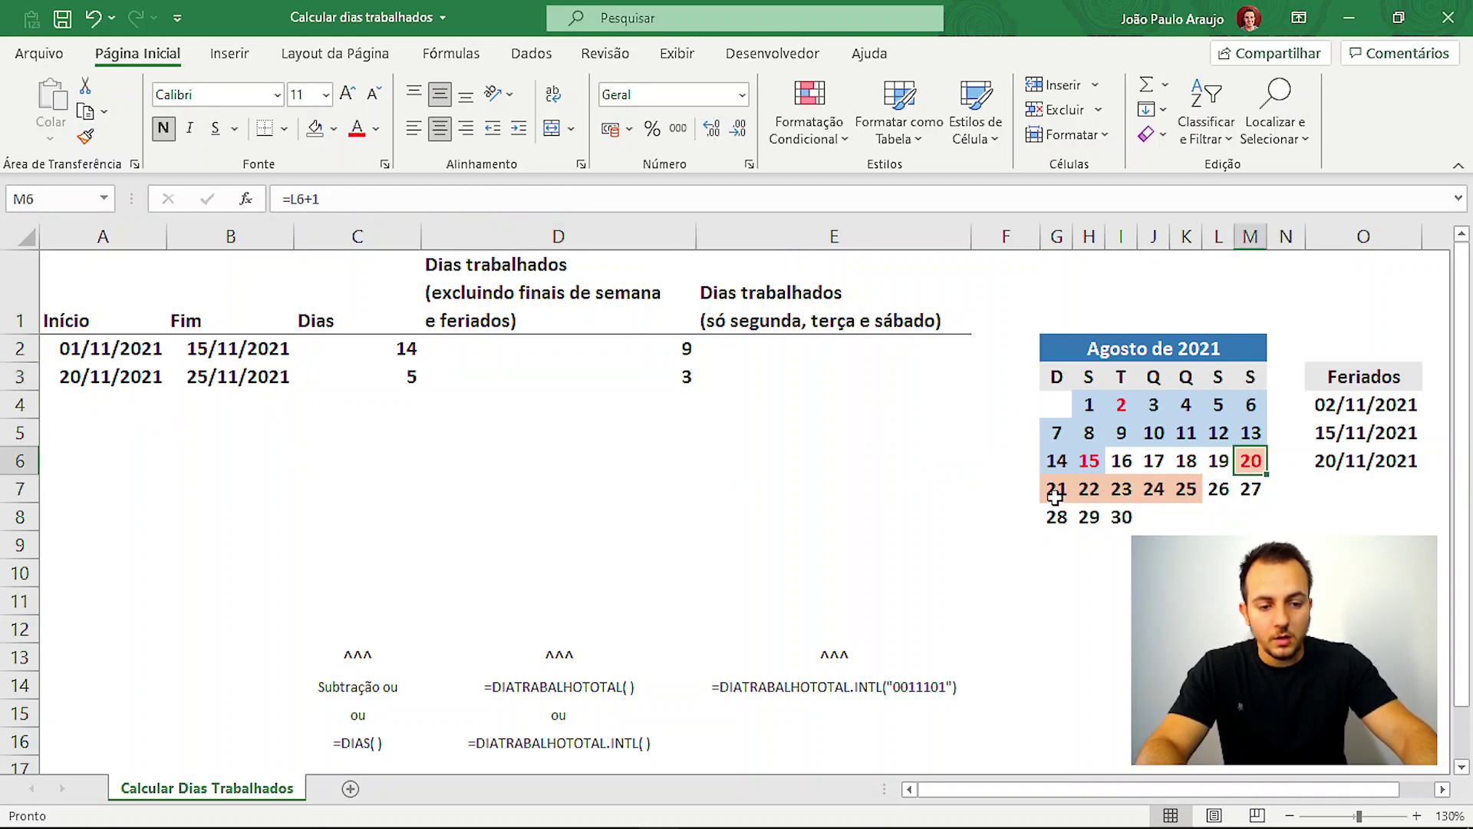
drag(1055, 496, 1186, 489)
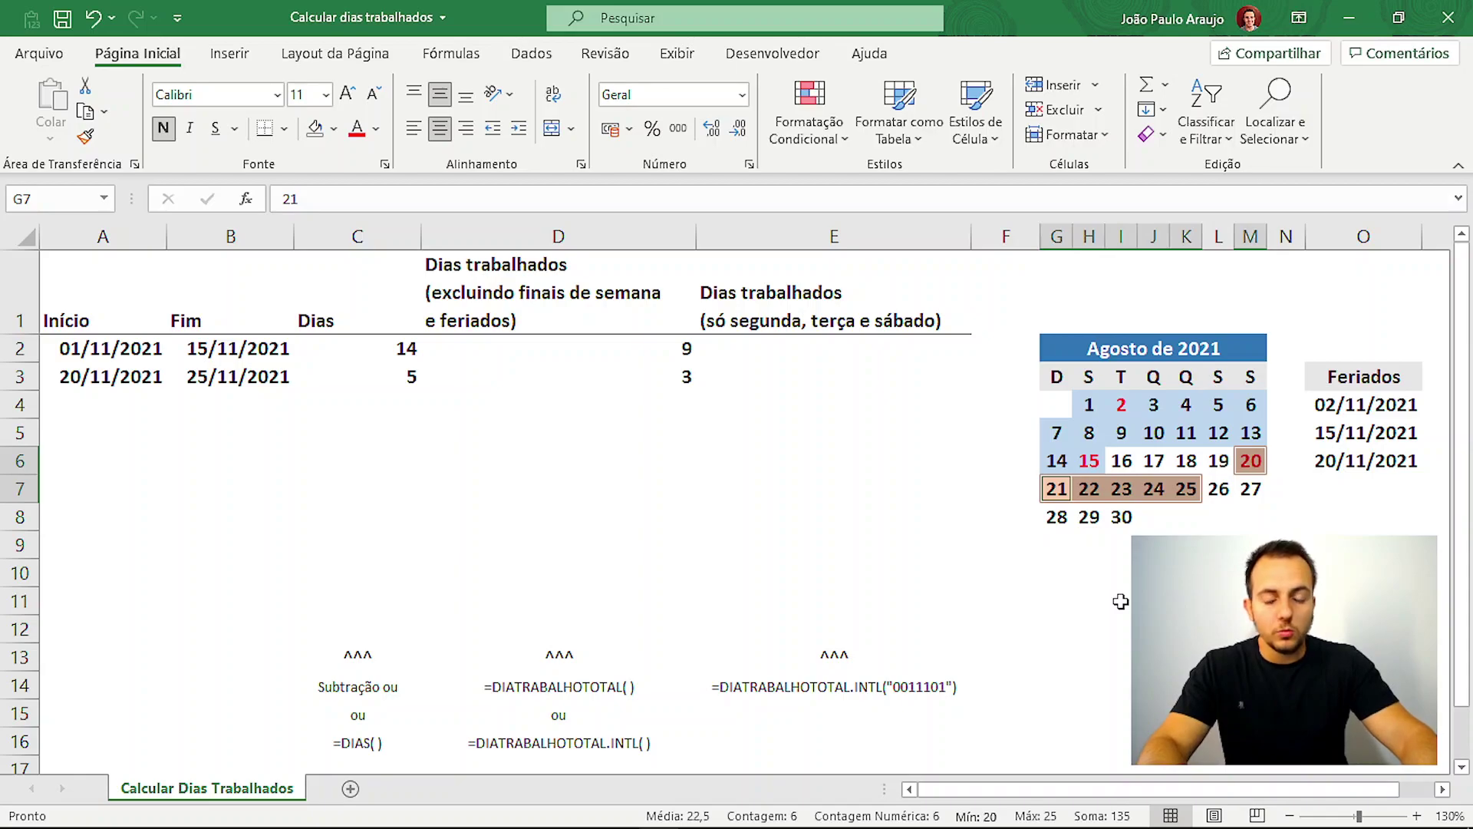
ctrl+click(1237, 461)
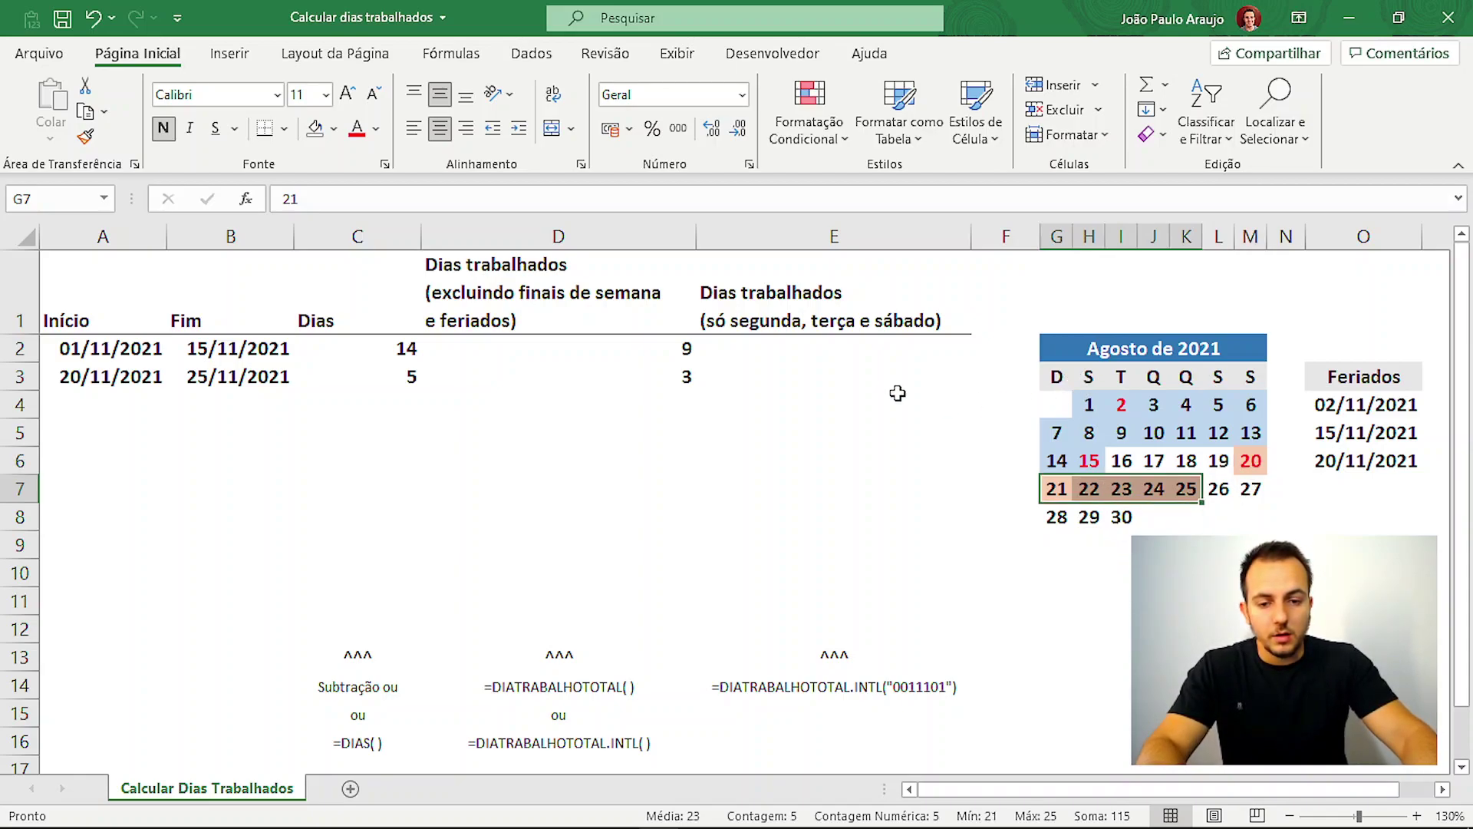
ctrl+click(1089, 489)
ctrl+click(1122, 489)
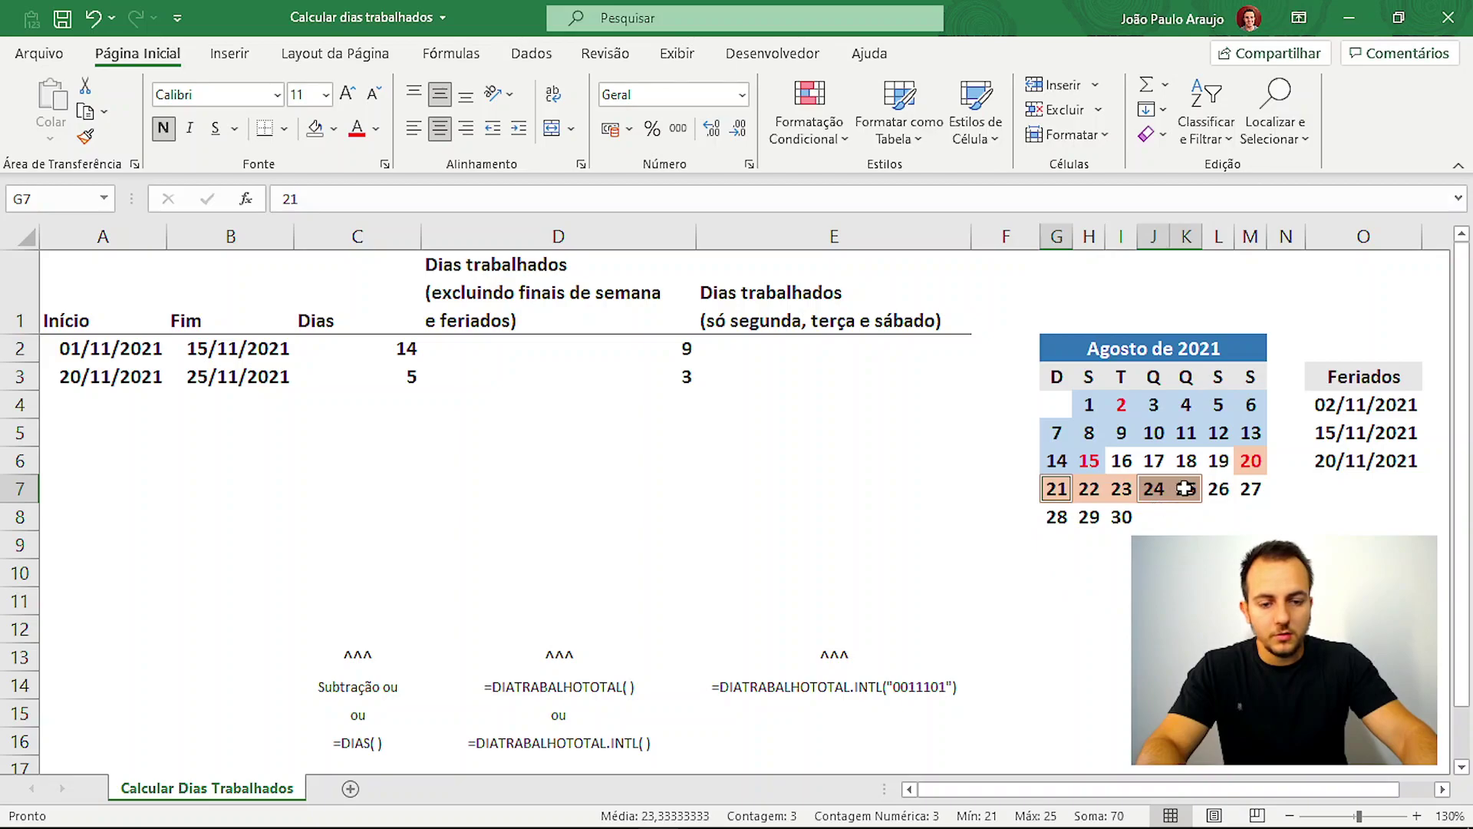
click(667, 380)
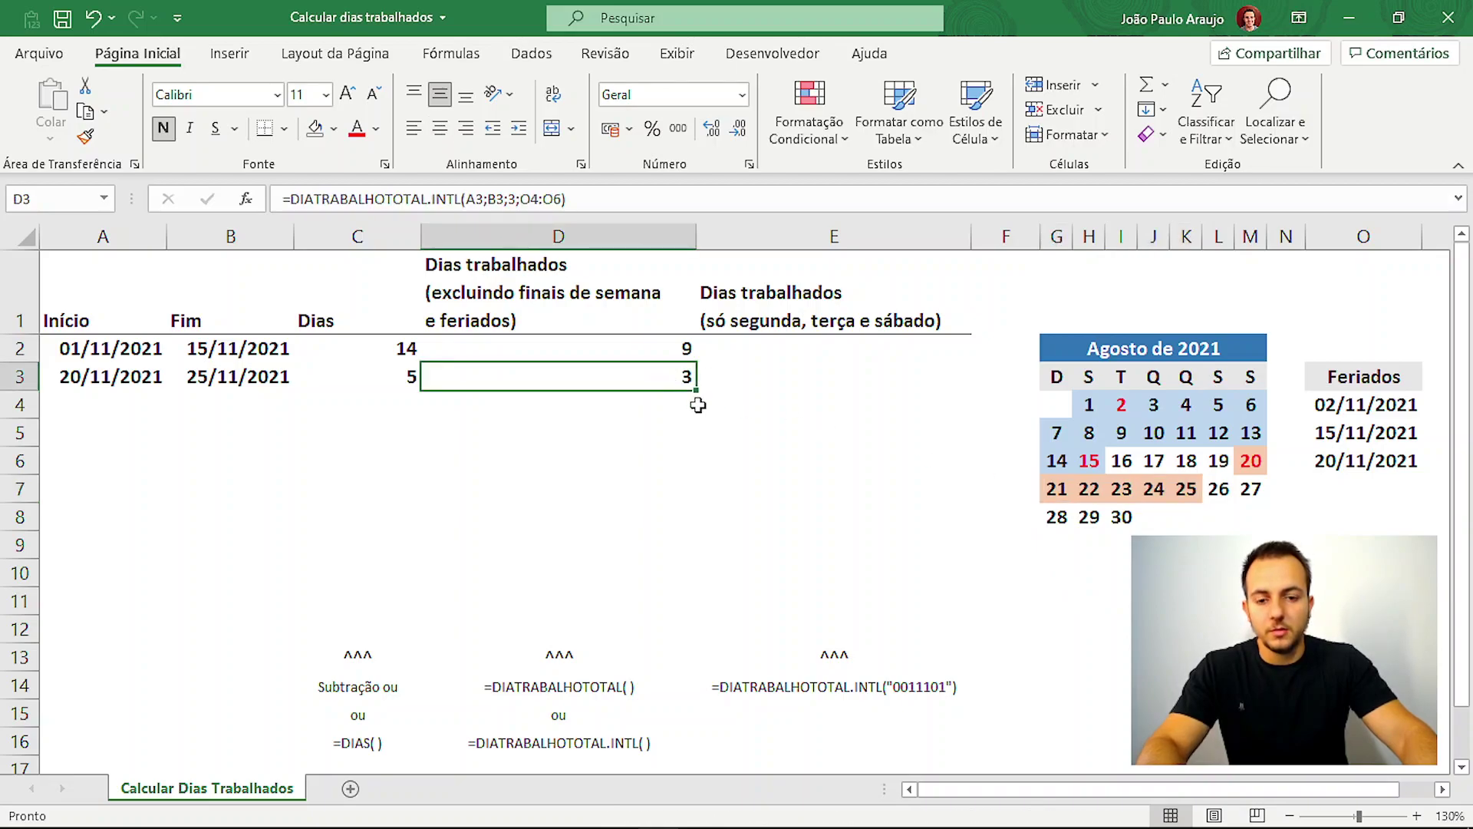
key(F2)
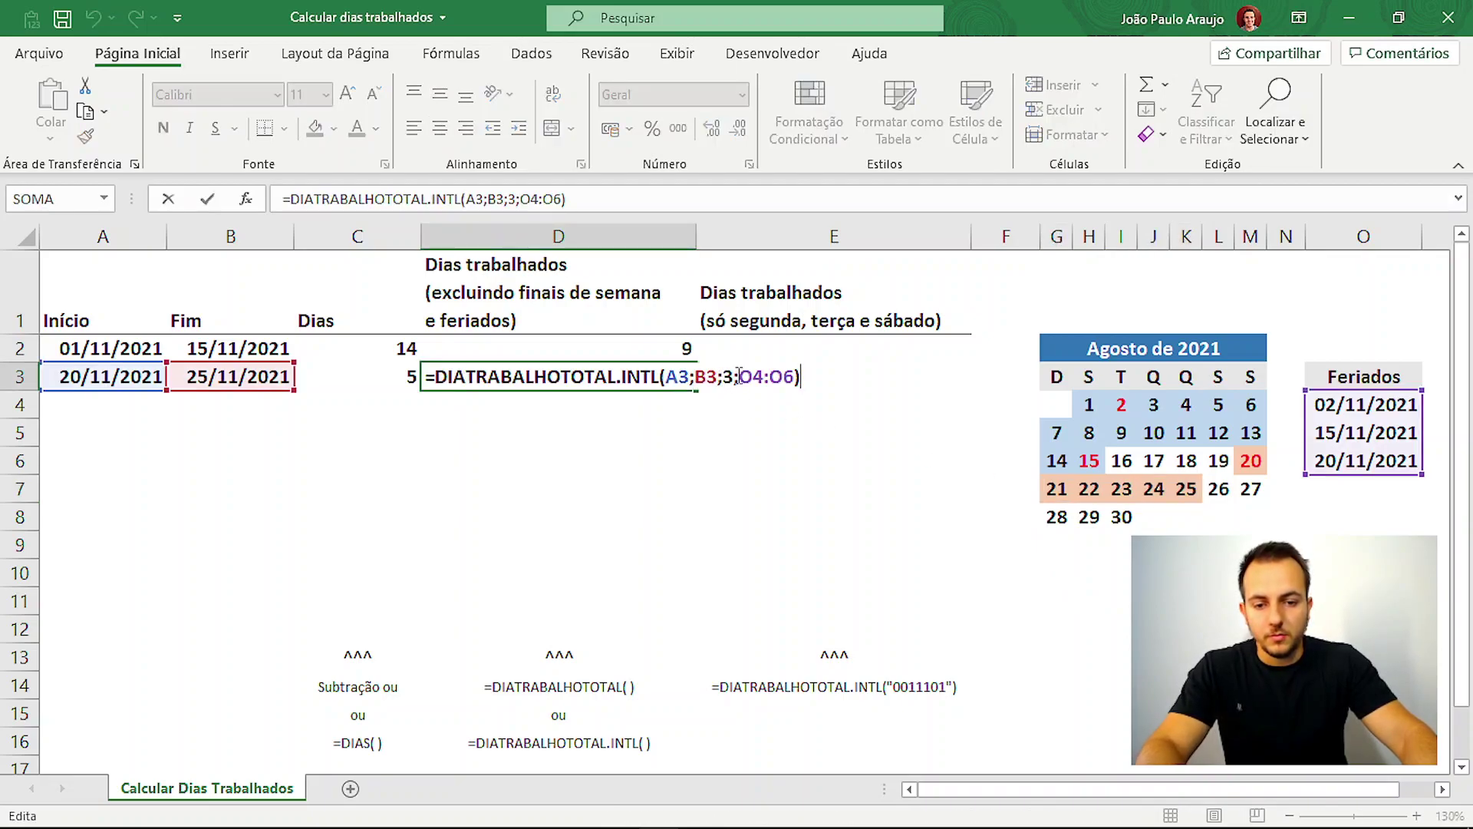
click(722, 376)
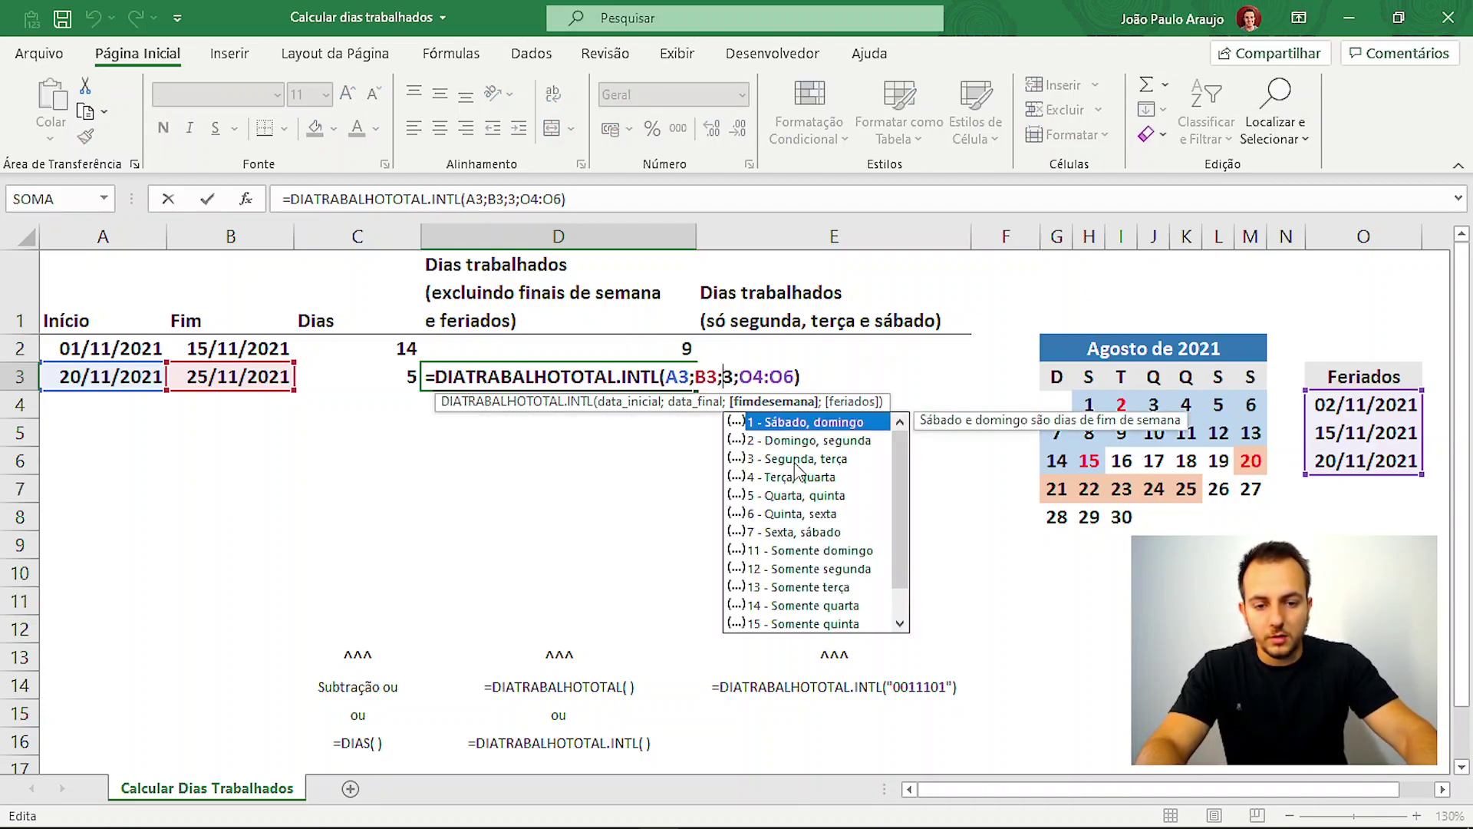
click(812, 461)
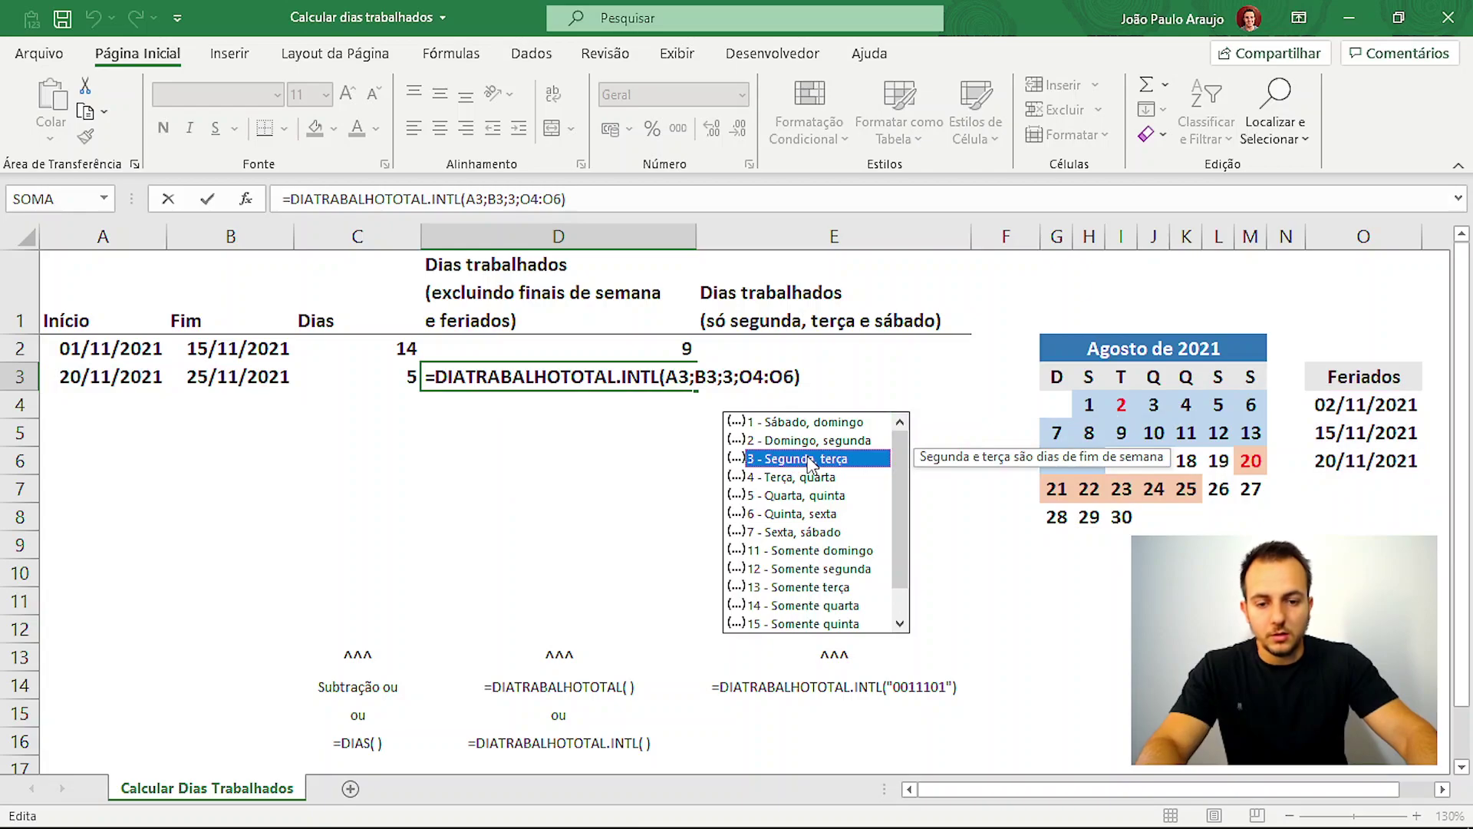
key(ctrl+Return)
click(818, 347)
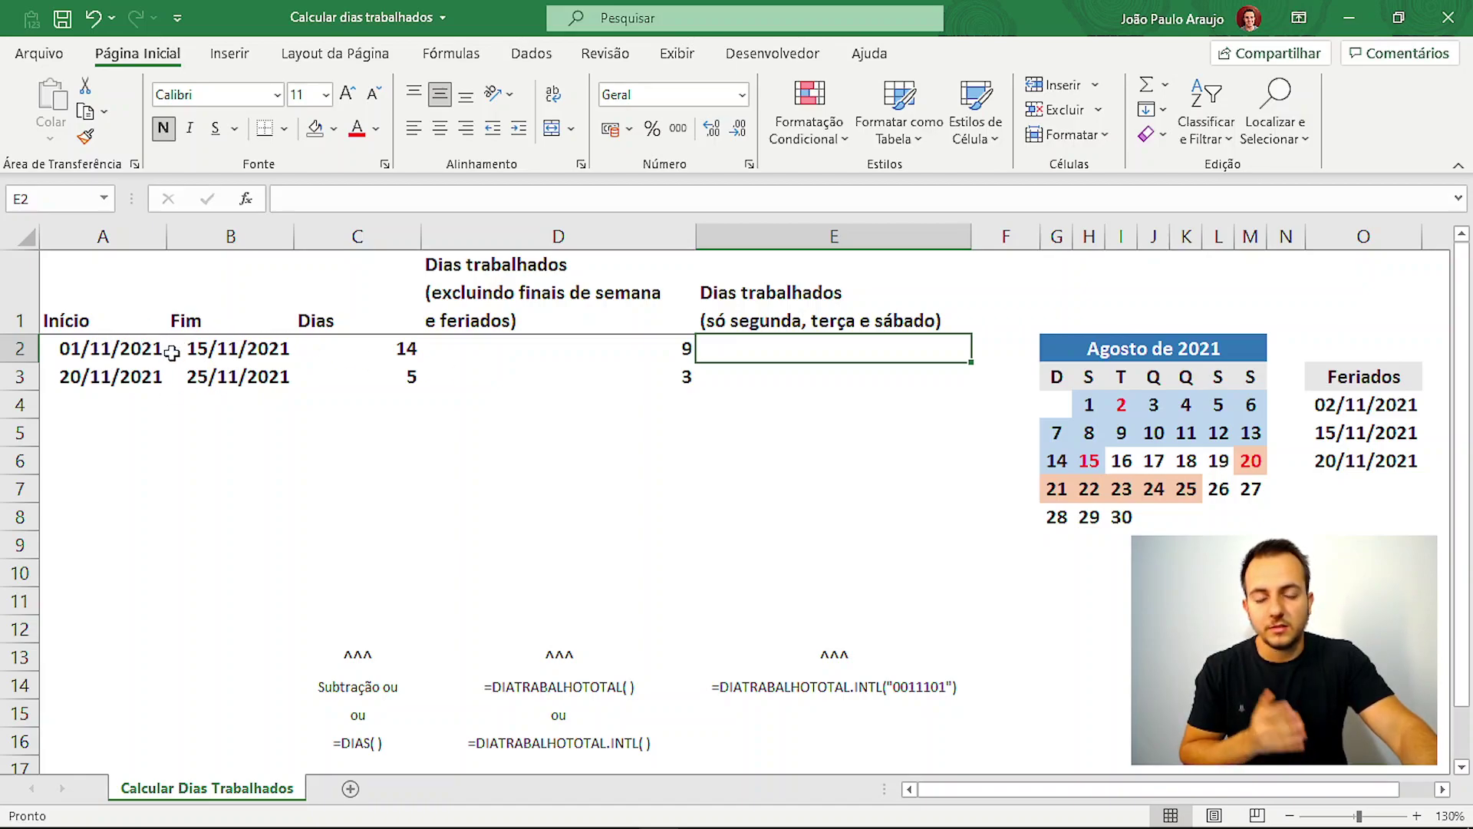
click(1089, 405)
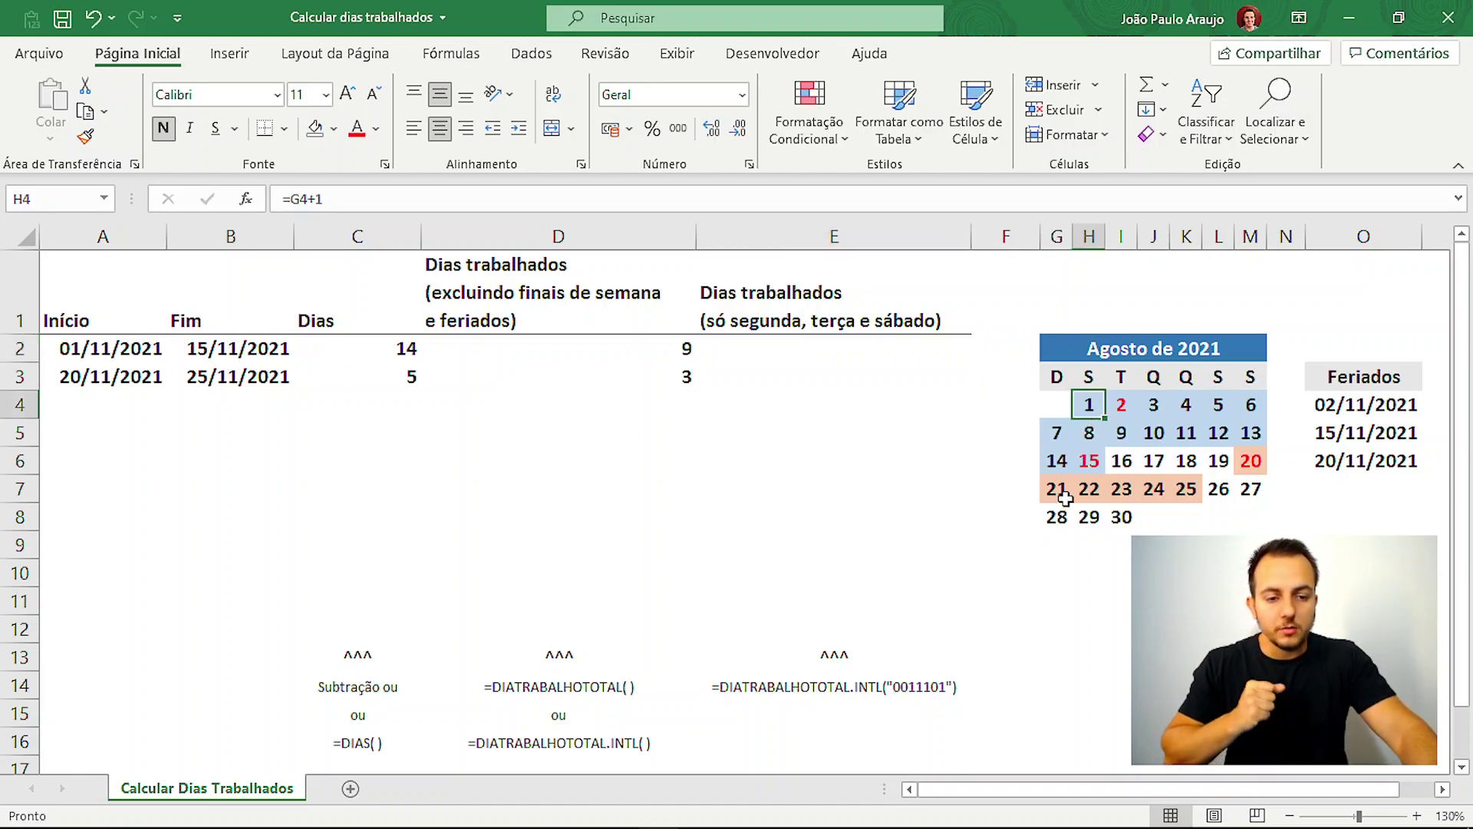
ctrl+click(1133, 393)
ctrl+click(1220, 399)
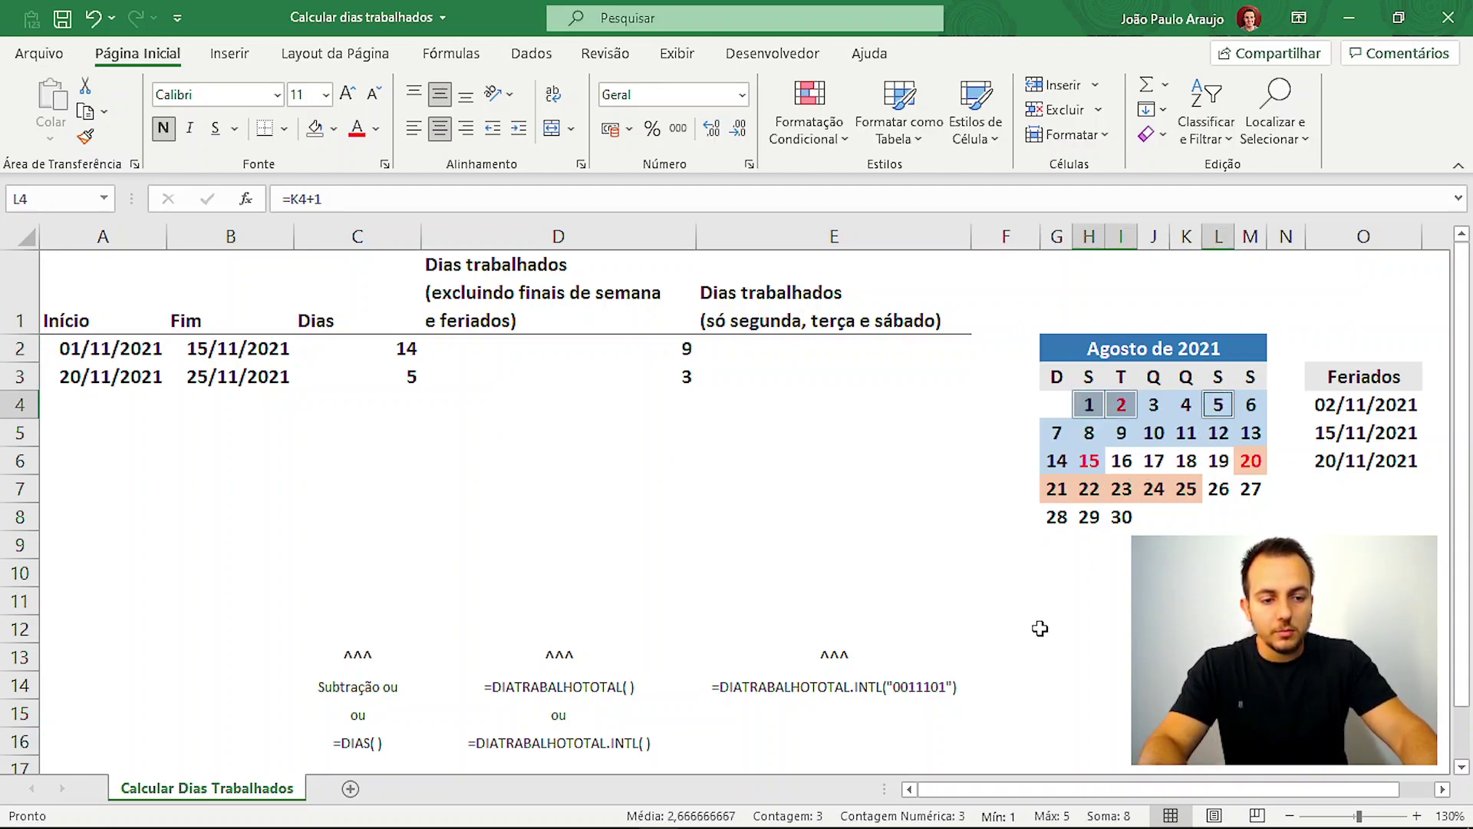
ctrl+click(1087, 428)
ctrl+click(1122, 430)
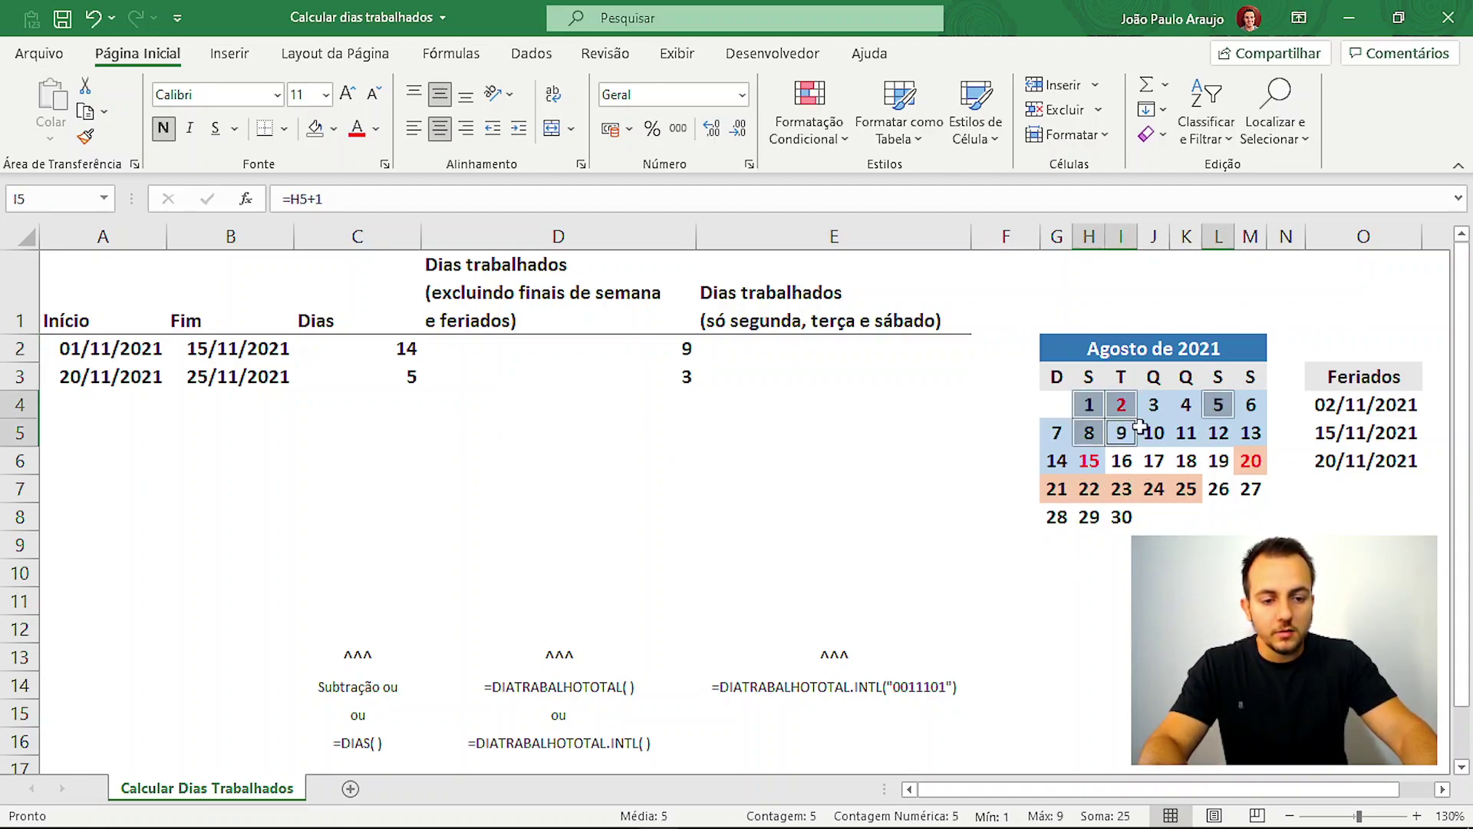
ctrl+click(1223, 431)
ctrl+click(1091, 460)
ctrl+click(1121, 461)
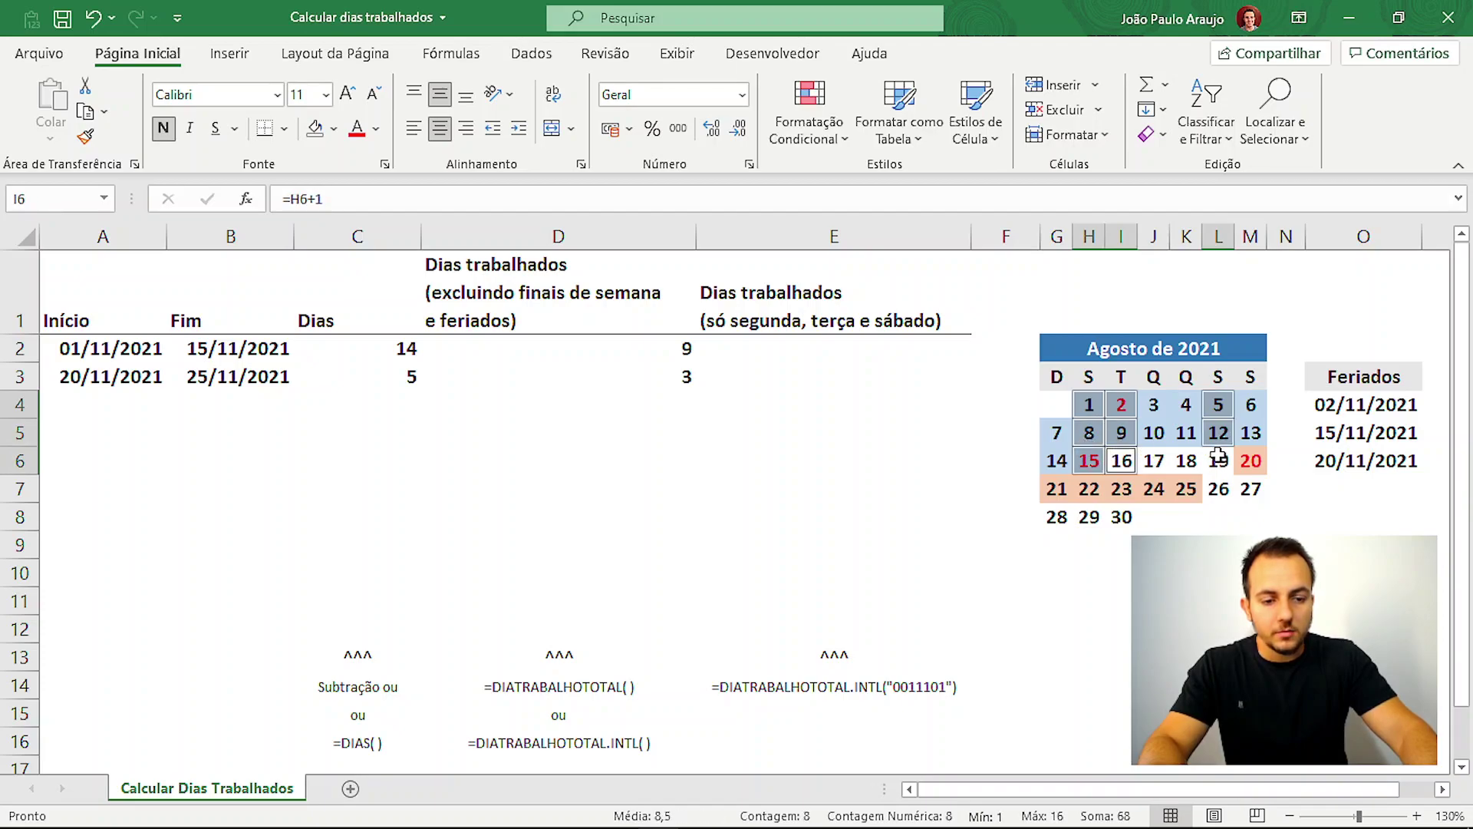
ctrl+click(1219, 461)
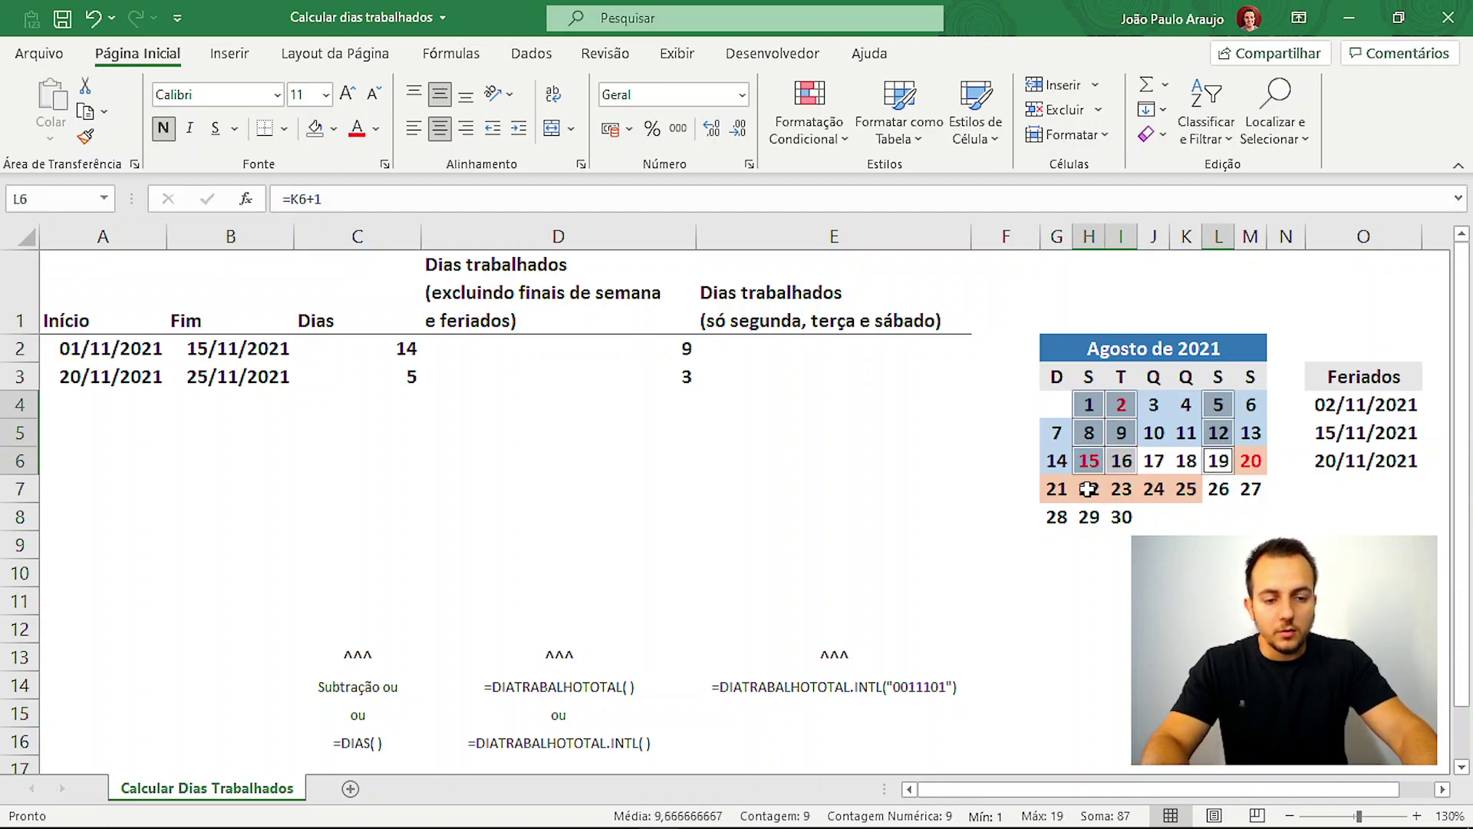
ctrl+click(1088, 489)
ctrl+click(1121, 489)
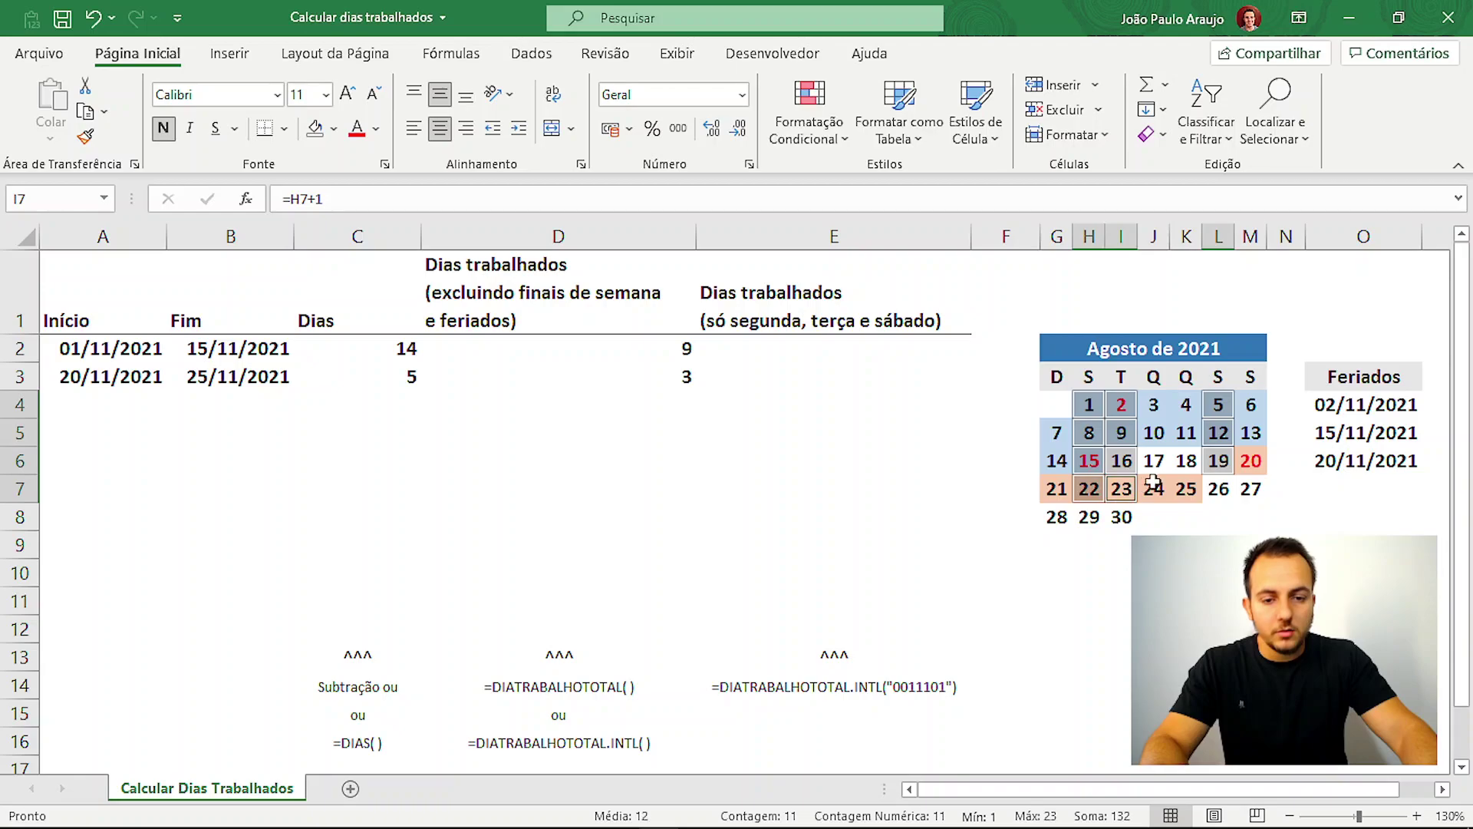
ctrl+click(1218, 488)
ctrl+click(1121, 405)
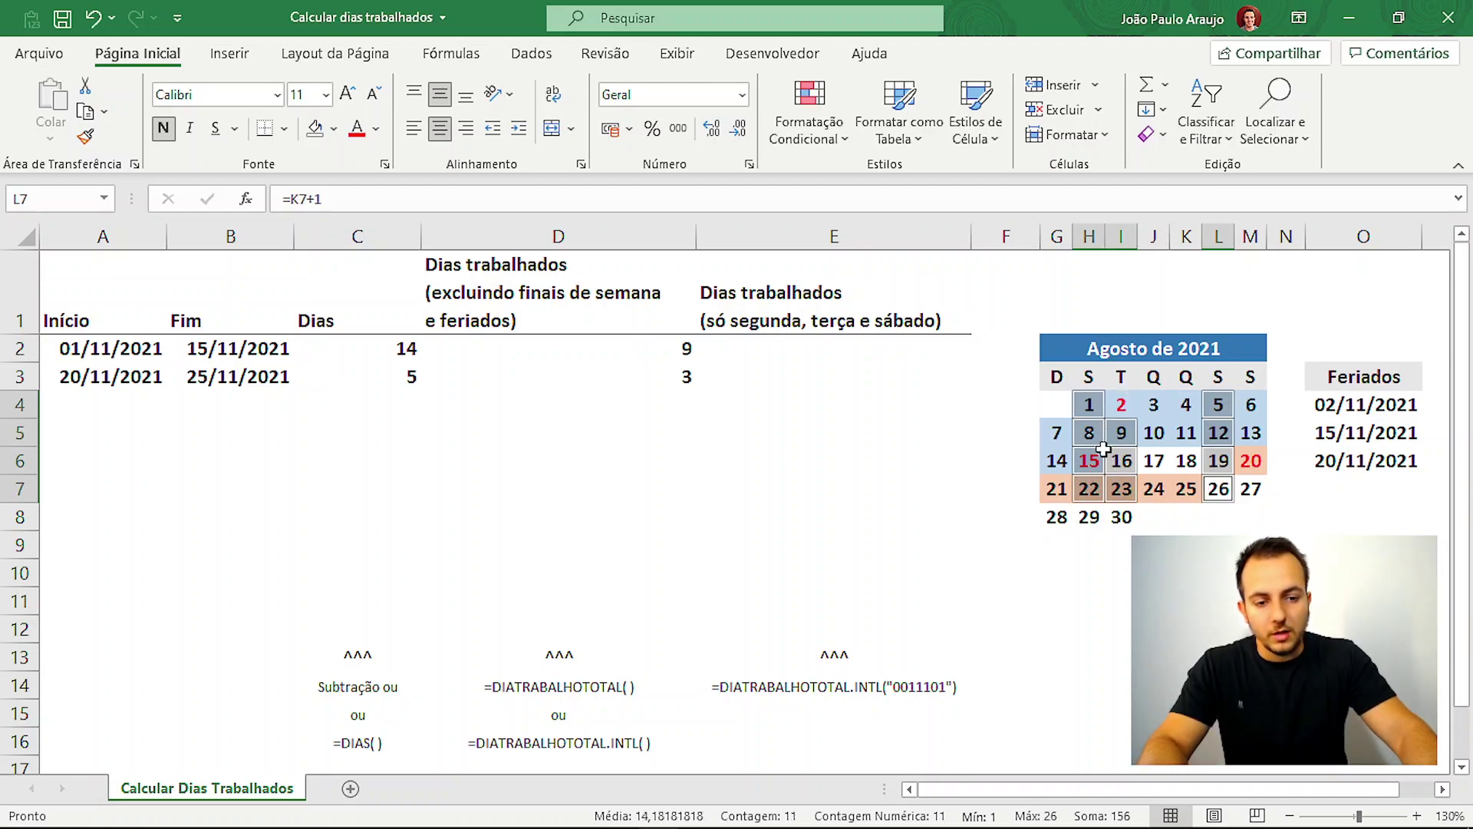
click(872, 483)
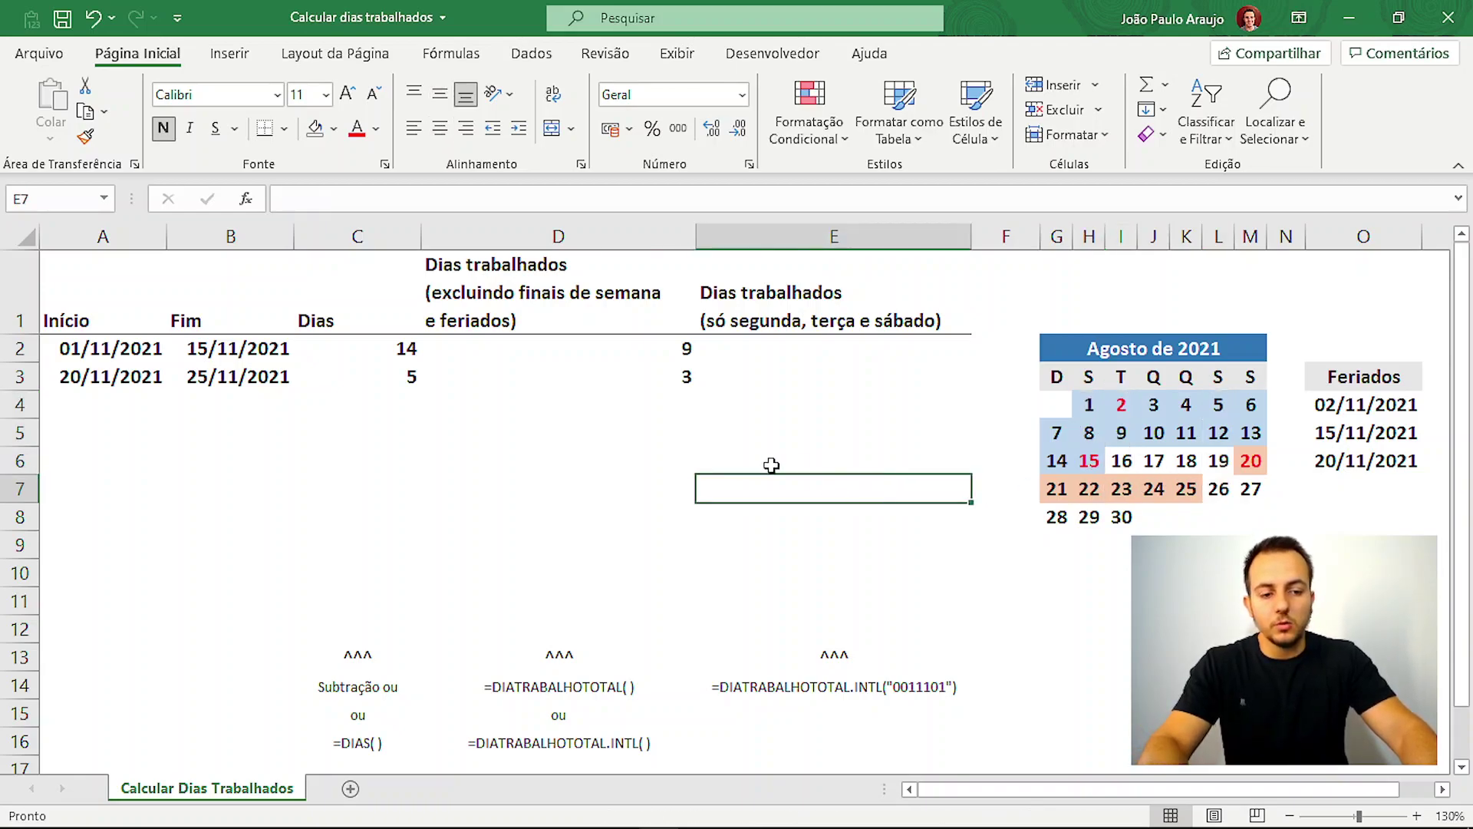
click(825, 349)
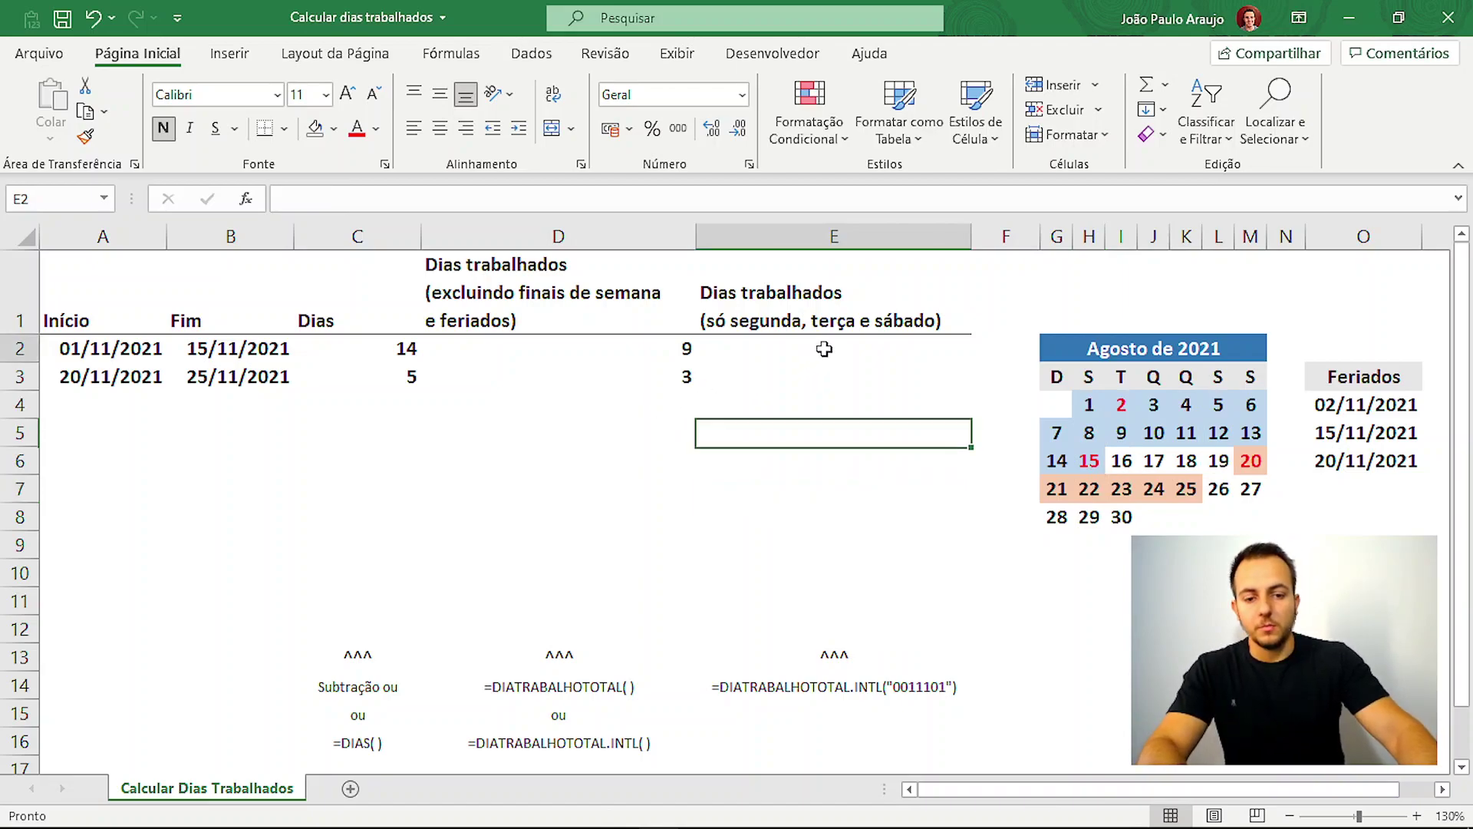
- Type =DIATRABALHOTOTAL.INTL(A2;B2; into E2, leaving the weekend argument to fill
text(=)
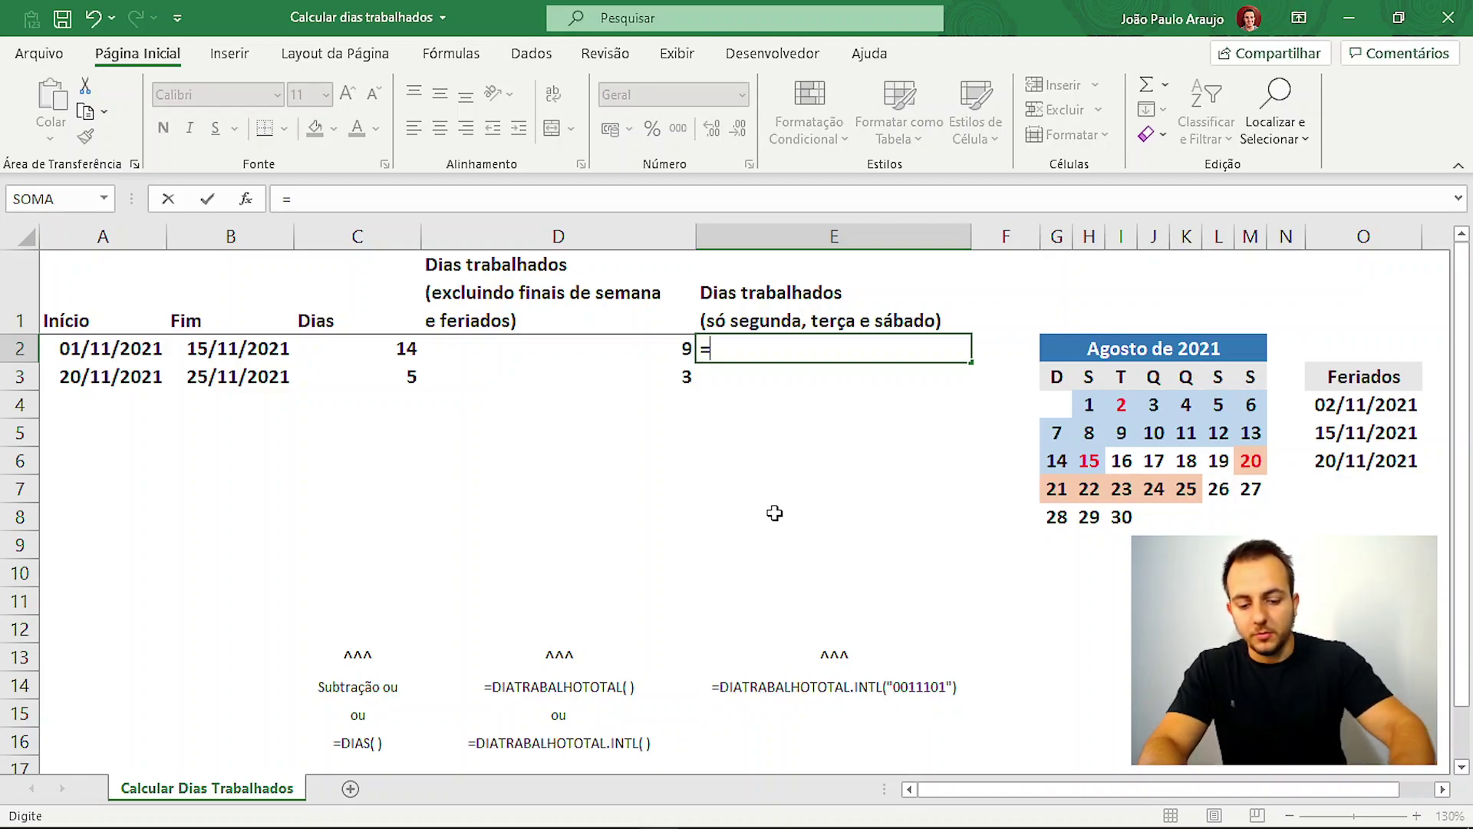
text(diatra)
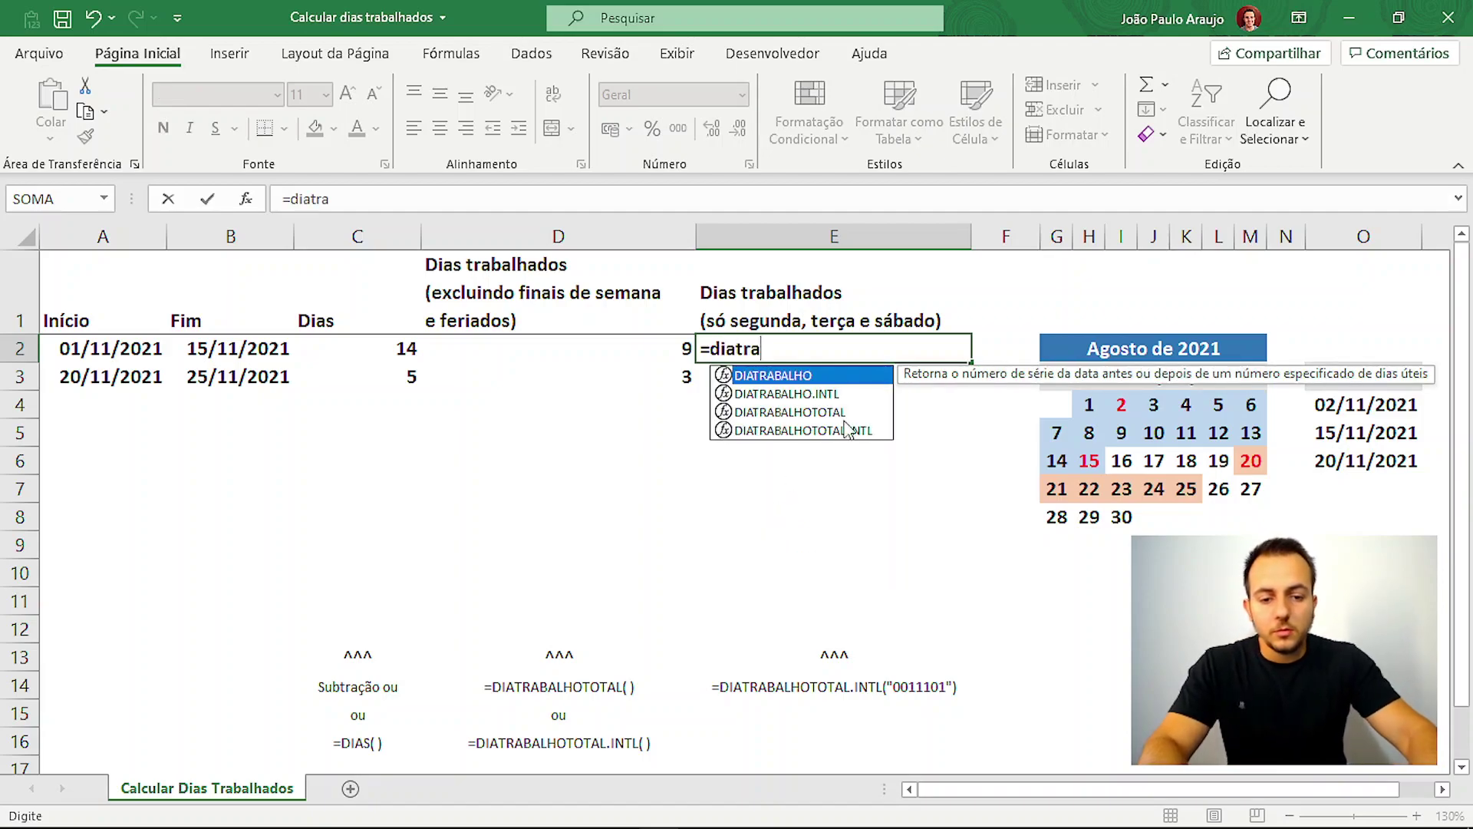
double_click(826, 432)
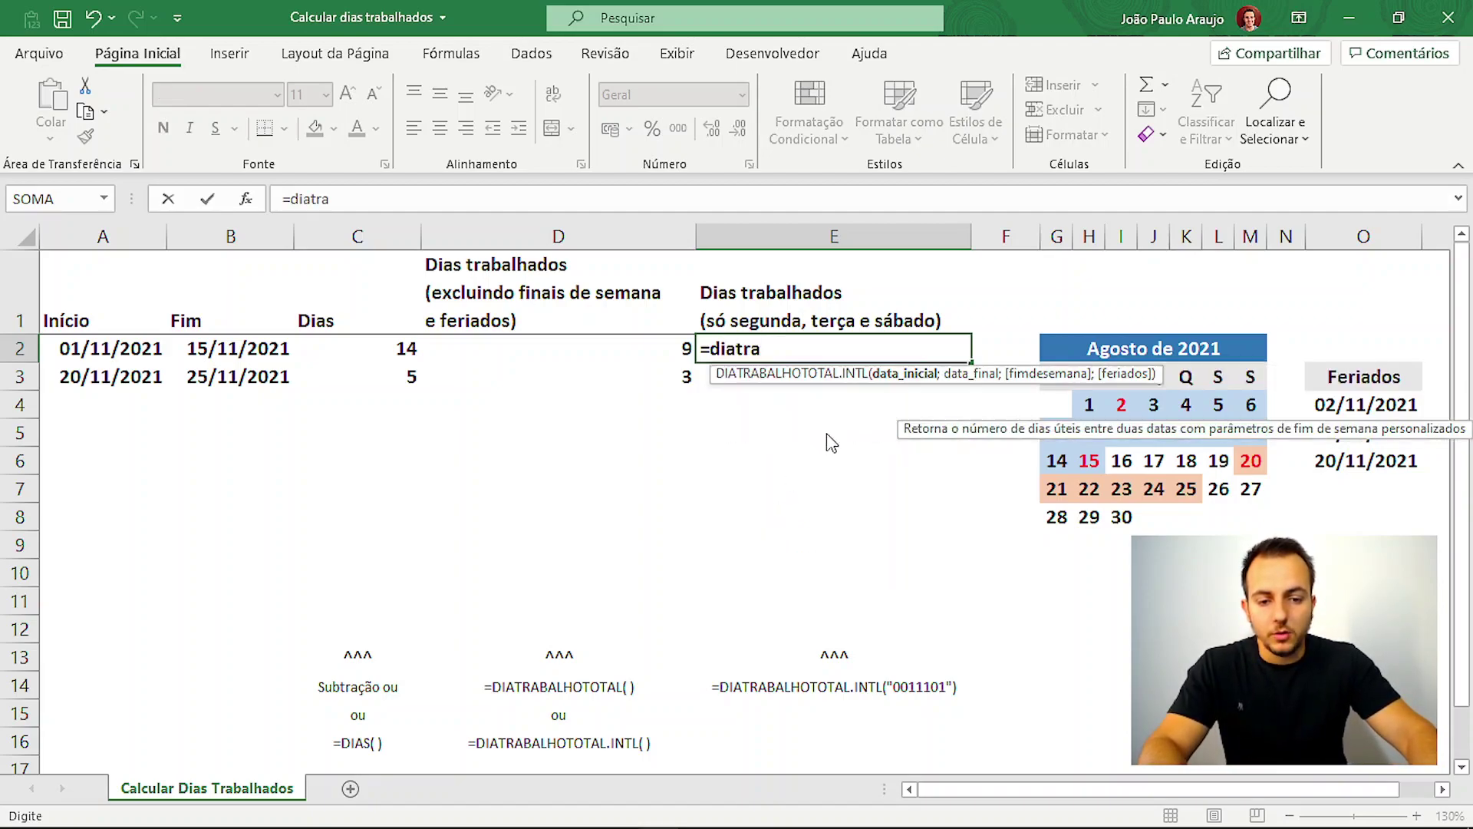
click(115, 351)
text(;)
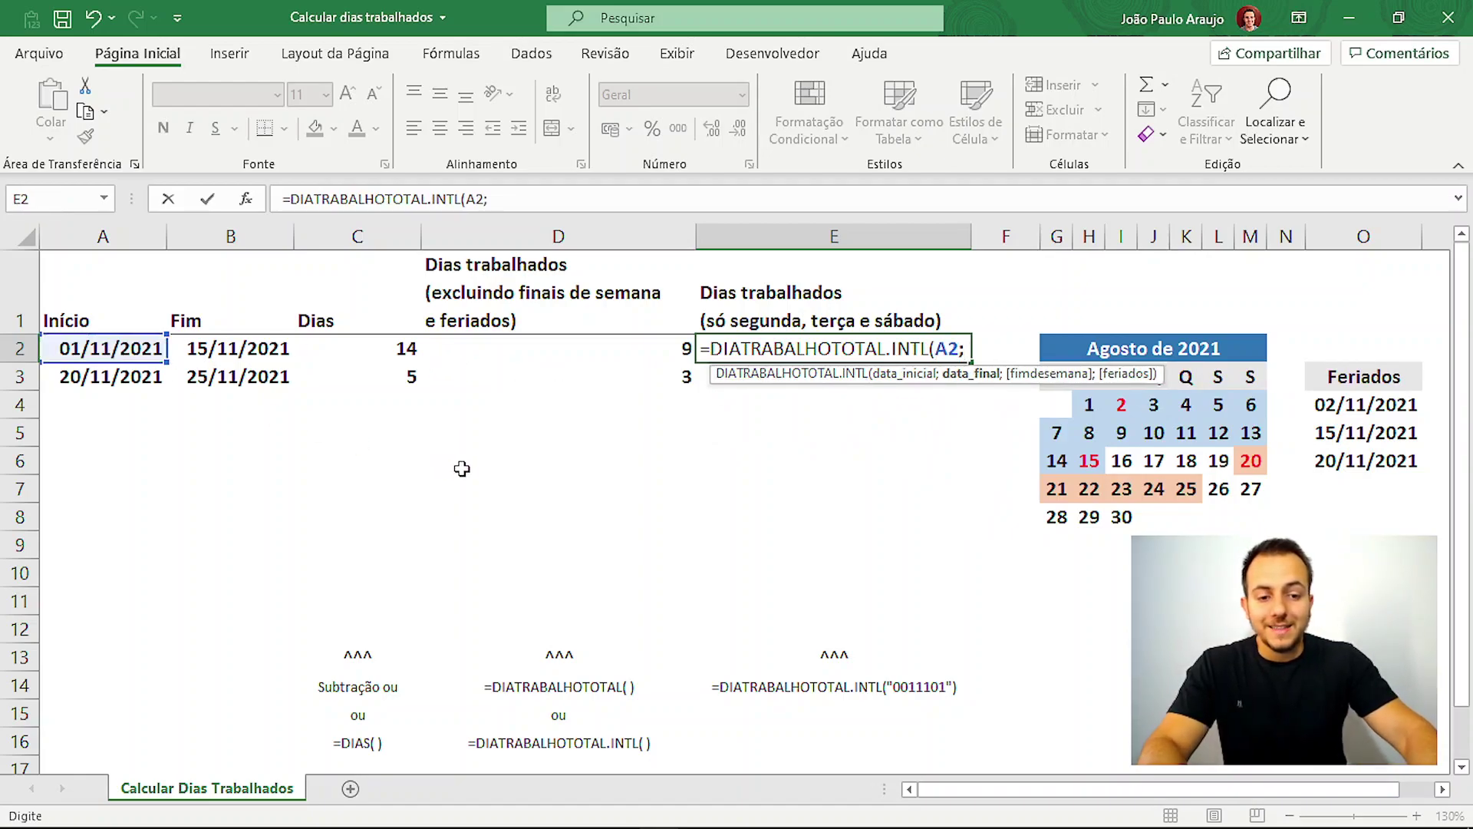
click(225, 353)
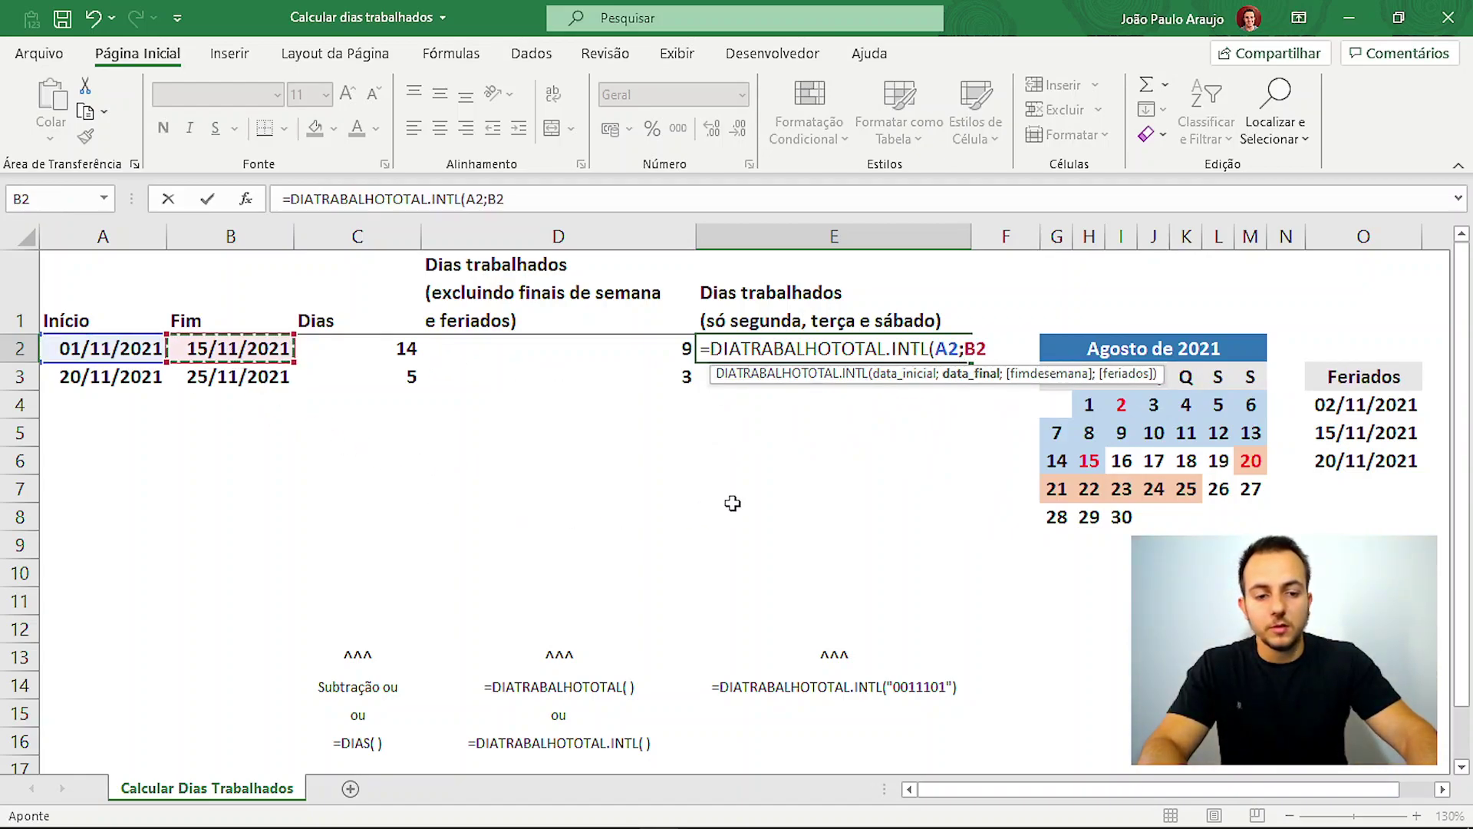
text(;)
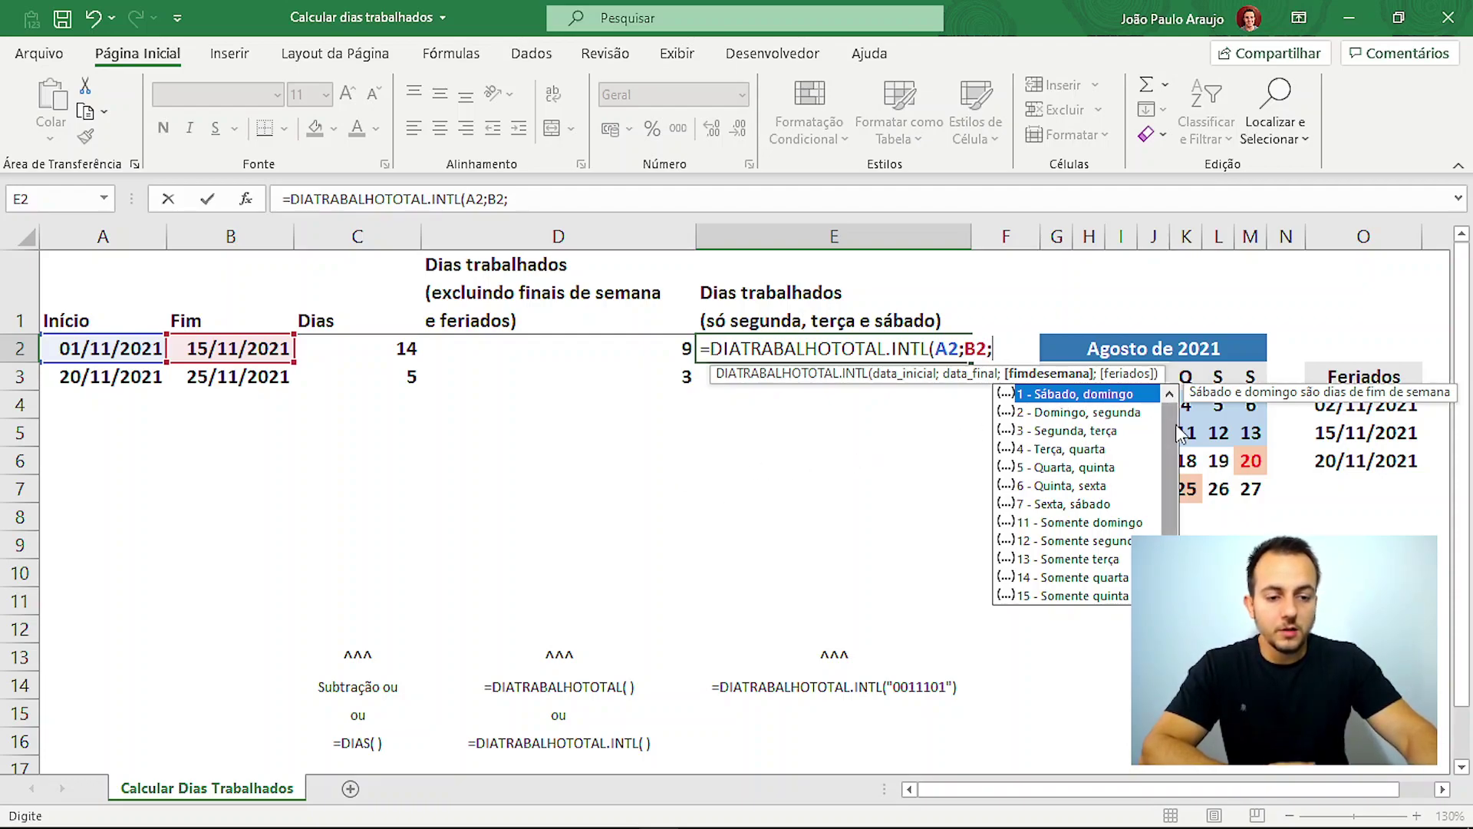
- Browse the numbered weekend options, then type an opening quote for a custom weekend string
mouse_move(1179, 432)
mouse_down()
mouse_move(1167, 466)
mouse_move(1165, 420)
mouse_up()
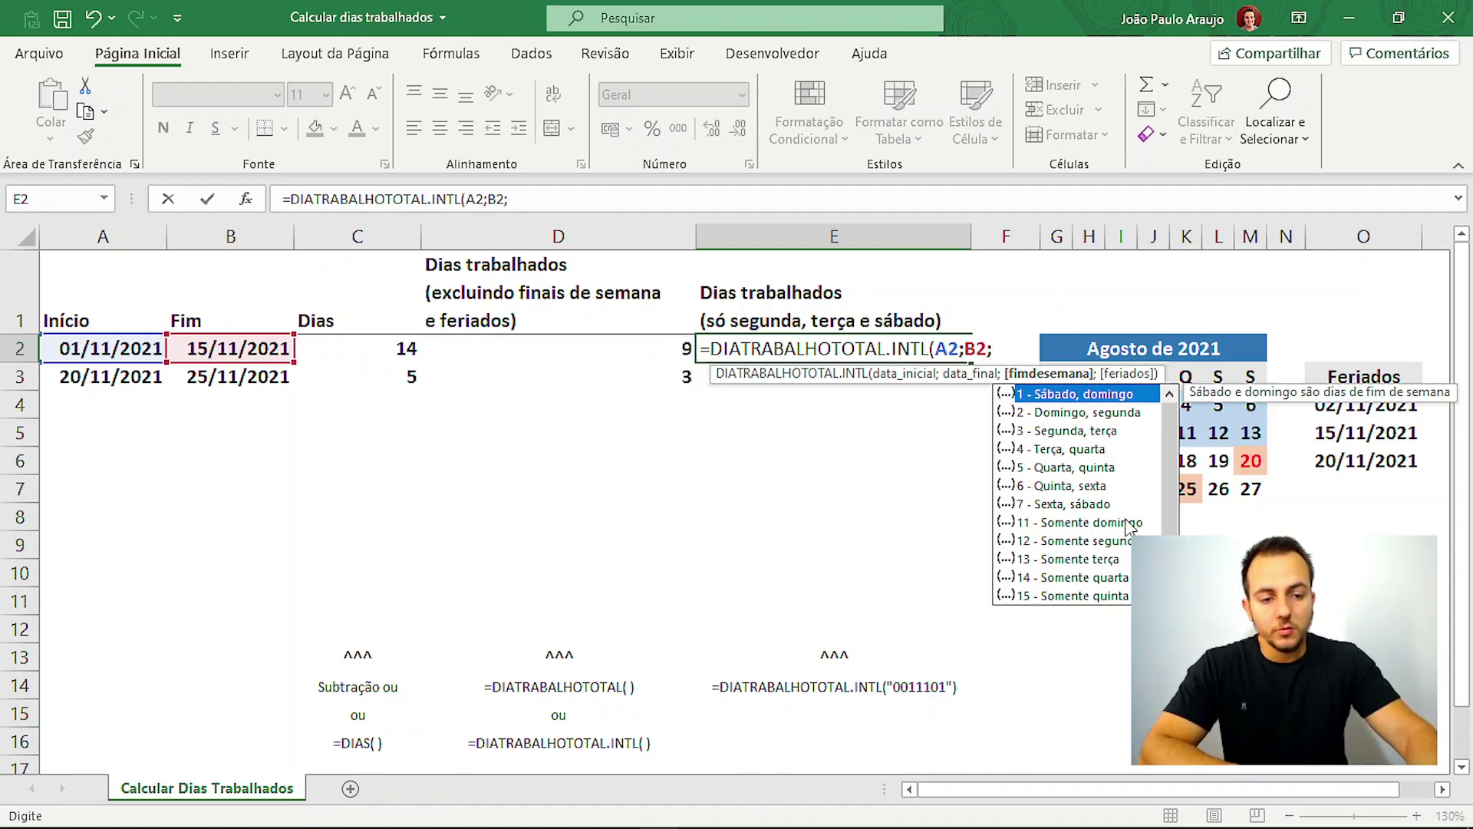
scroll(1163, 473, down, 1)
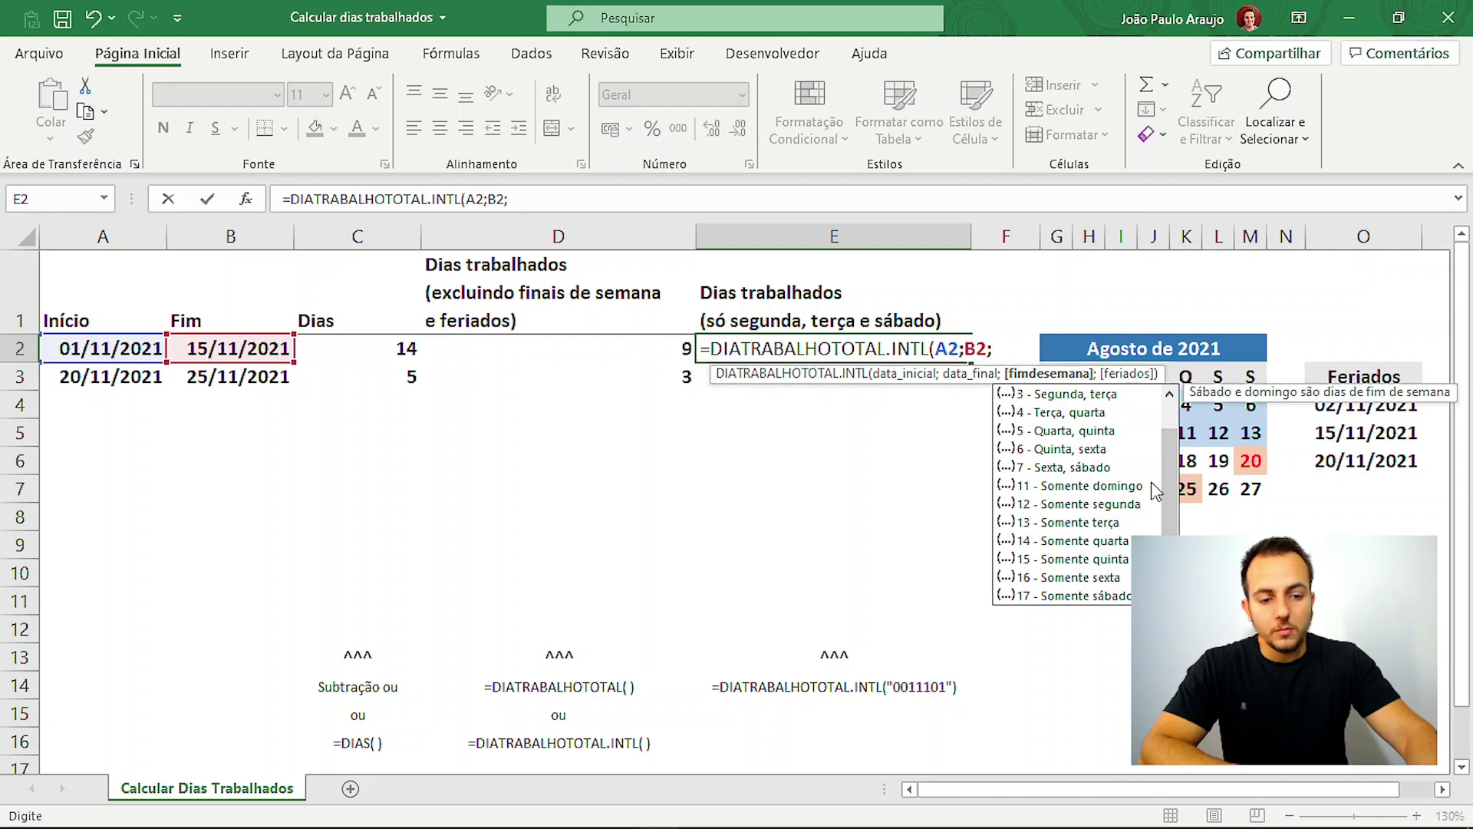
scroll(1141, 534, up, 1)
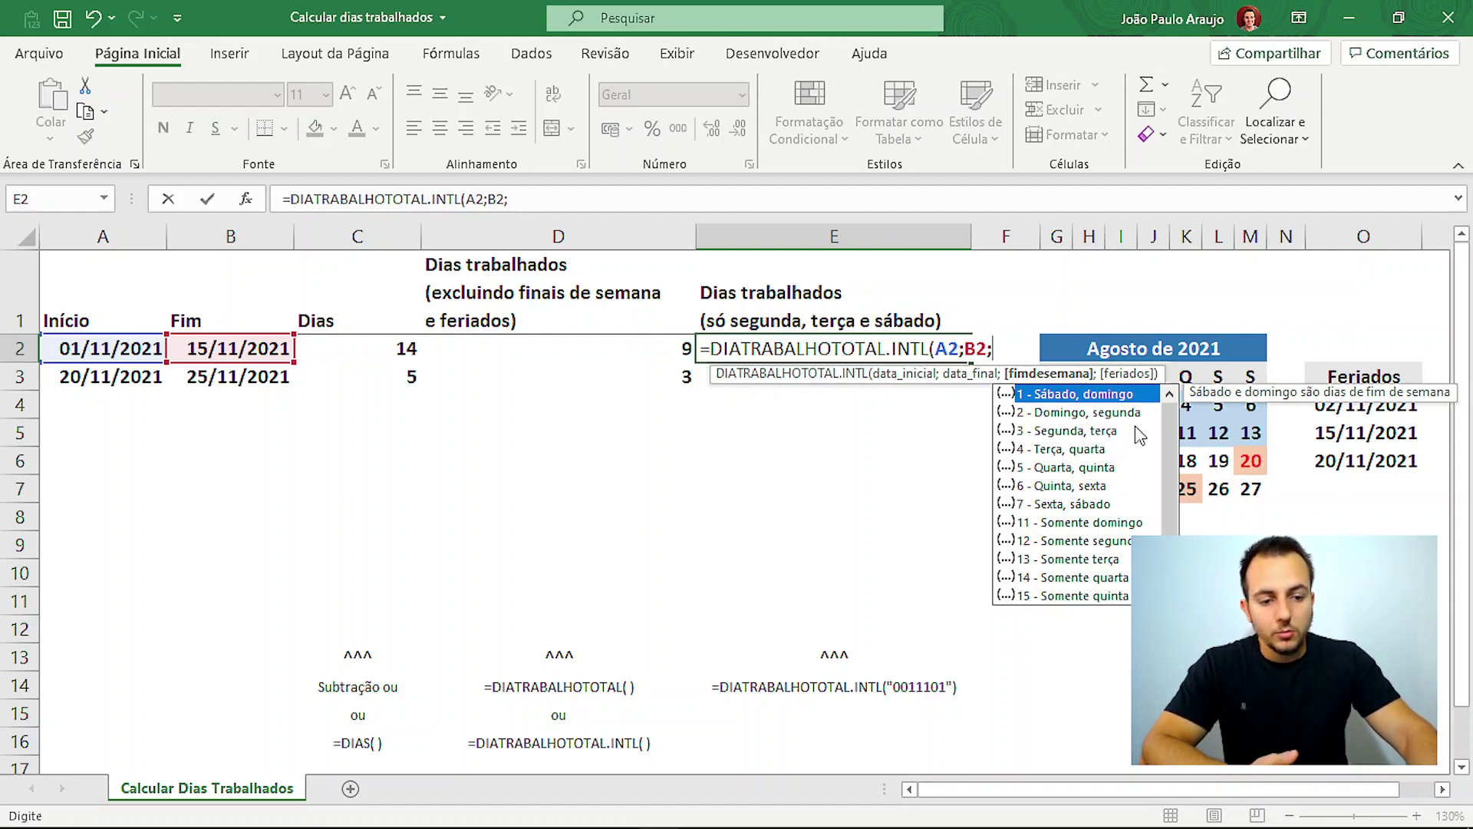
scroll(1167, 481, down, 2)
scroll(1168, 476, up, 2)
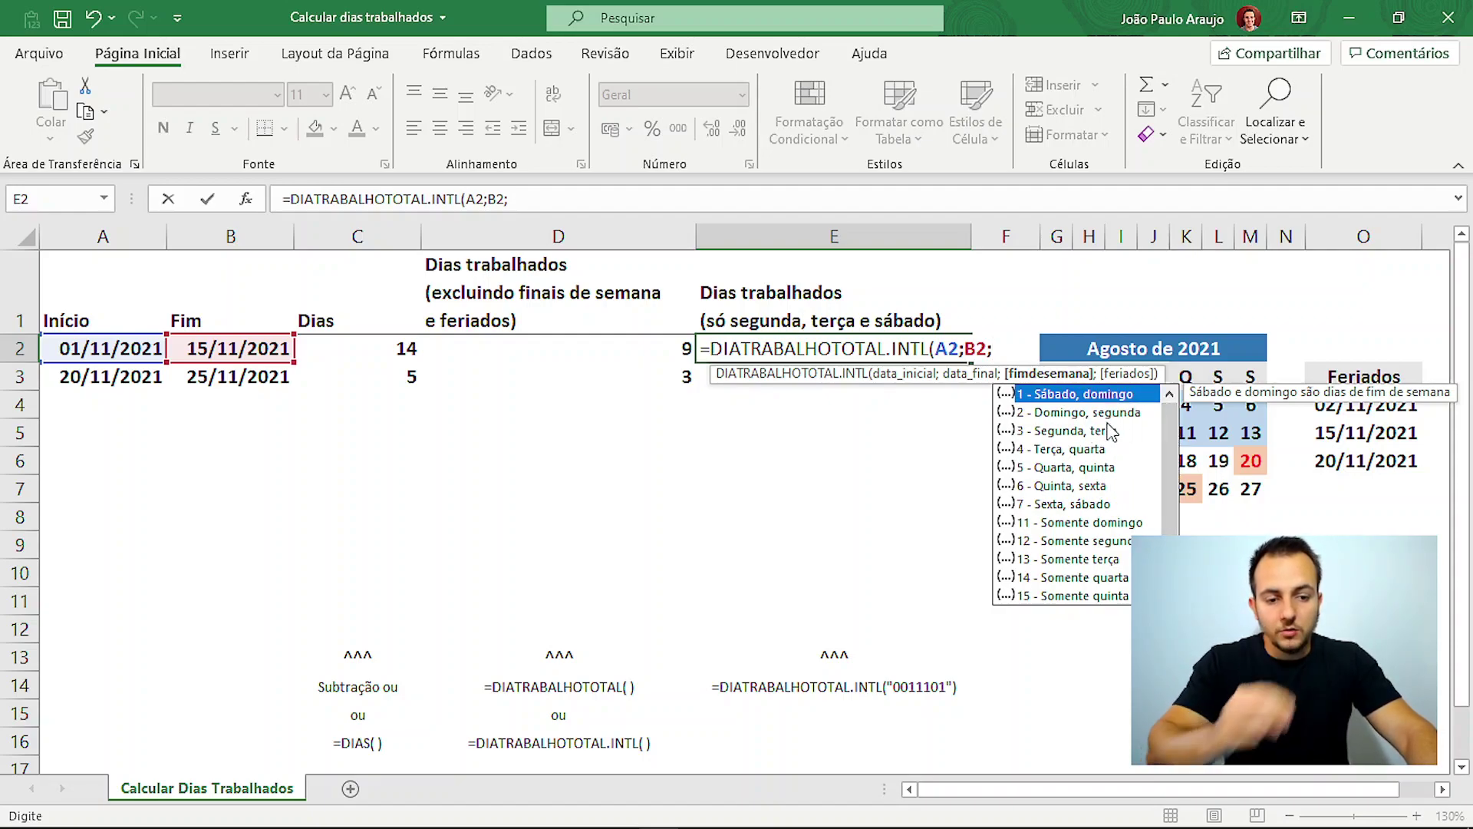
scroll(1164, 532, down, 2)
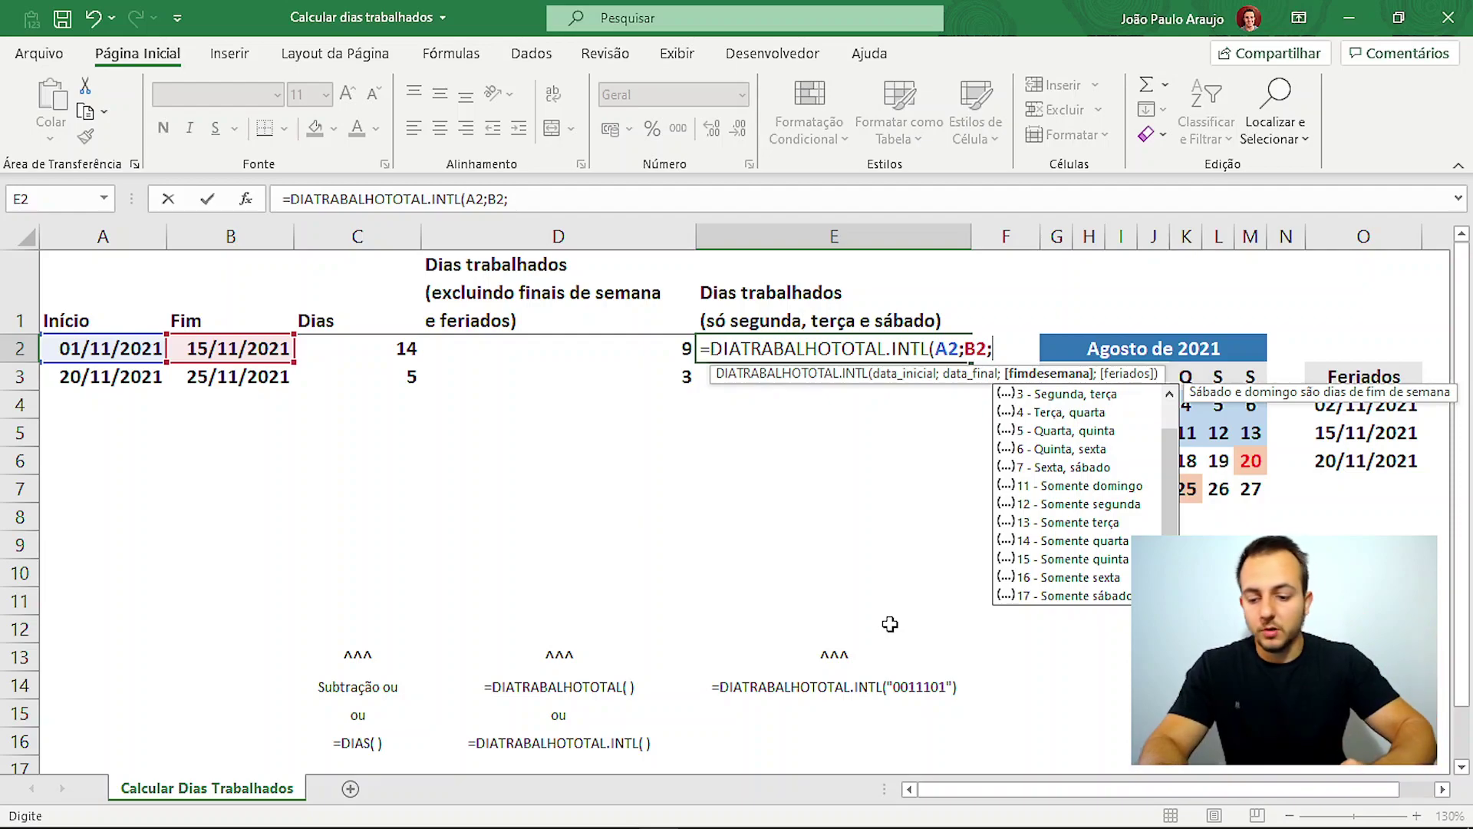
text(")
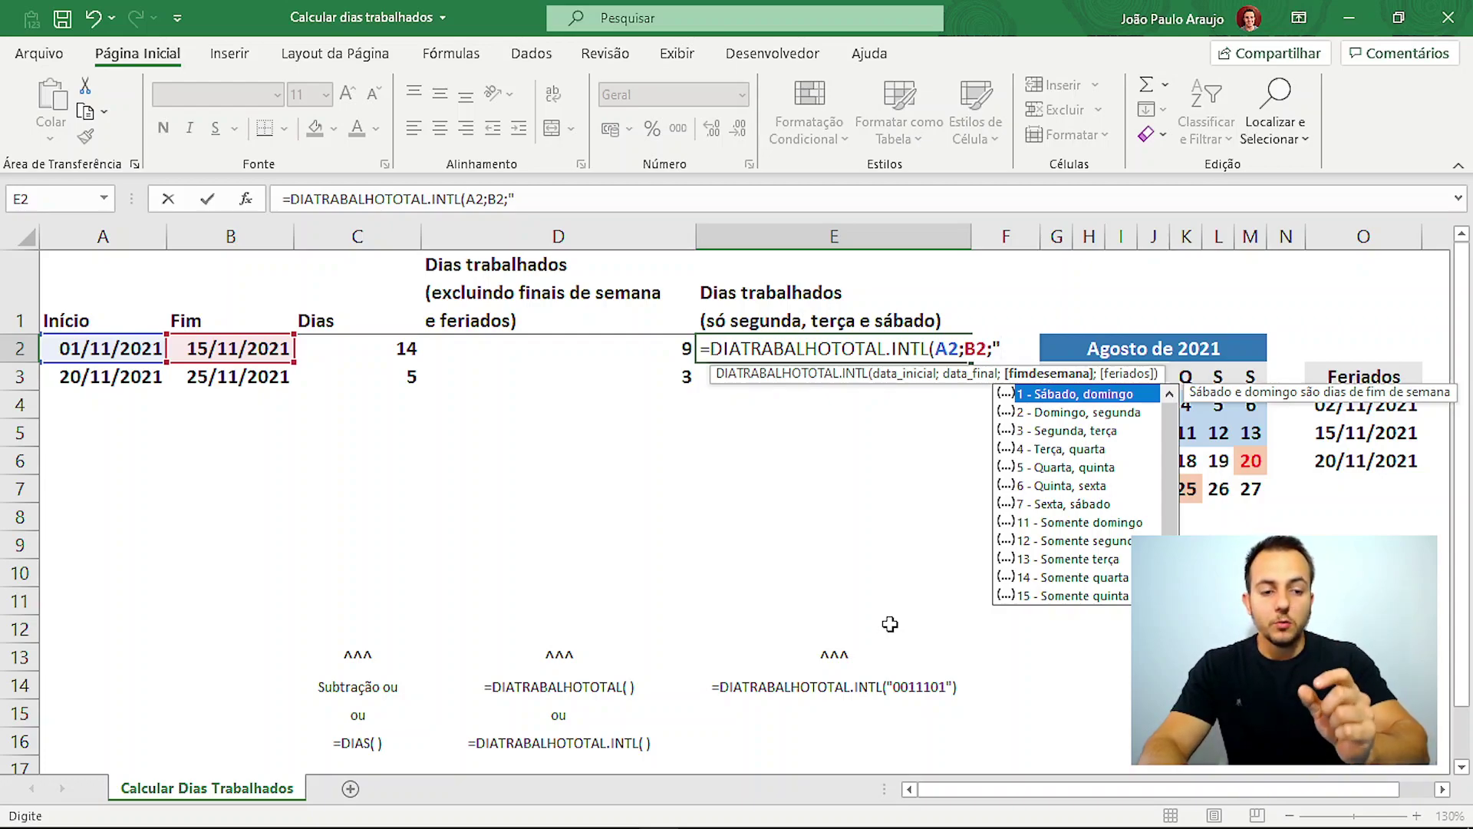
- Cancel the E2 edit, inspect the formulas behind calendar days 1 and 2, and return to E2
key(Escape)
key(Escape)
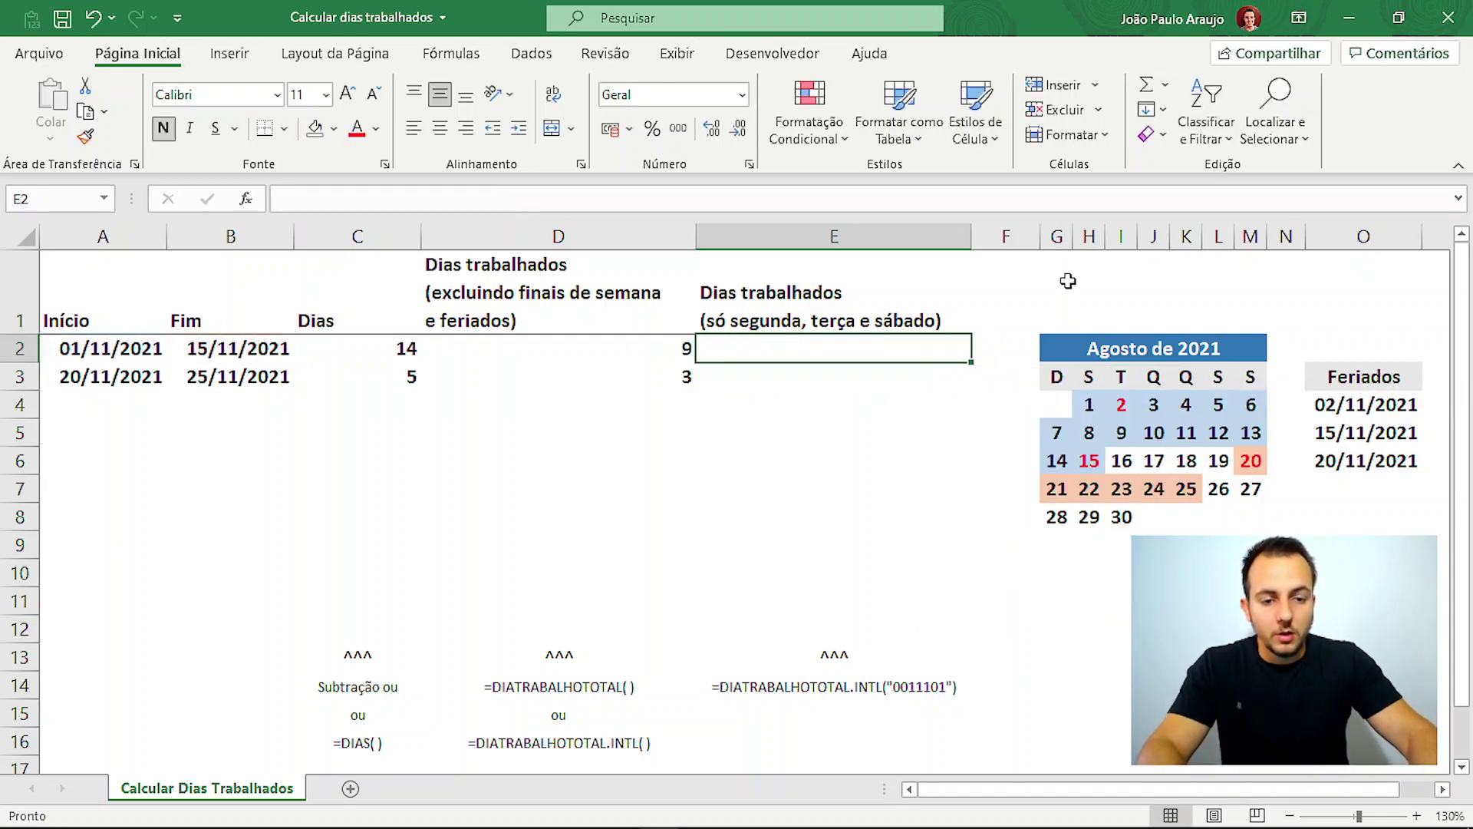
drag(1064, 322, 1220, 323)
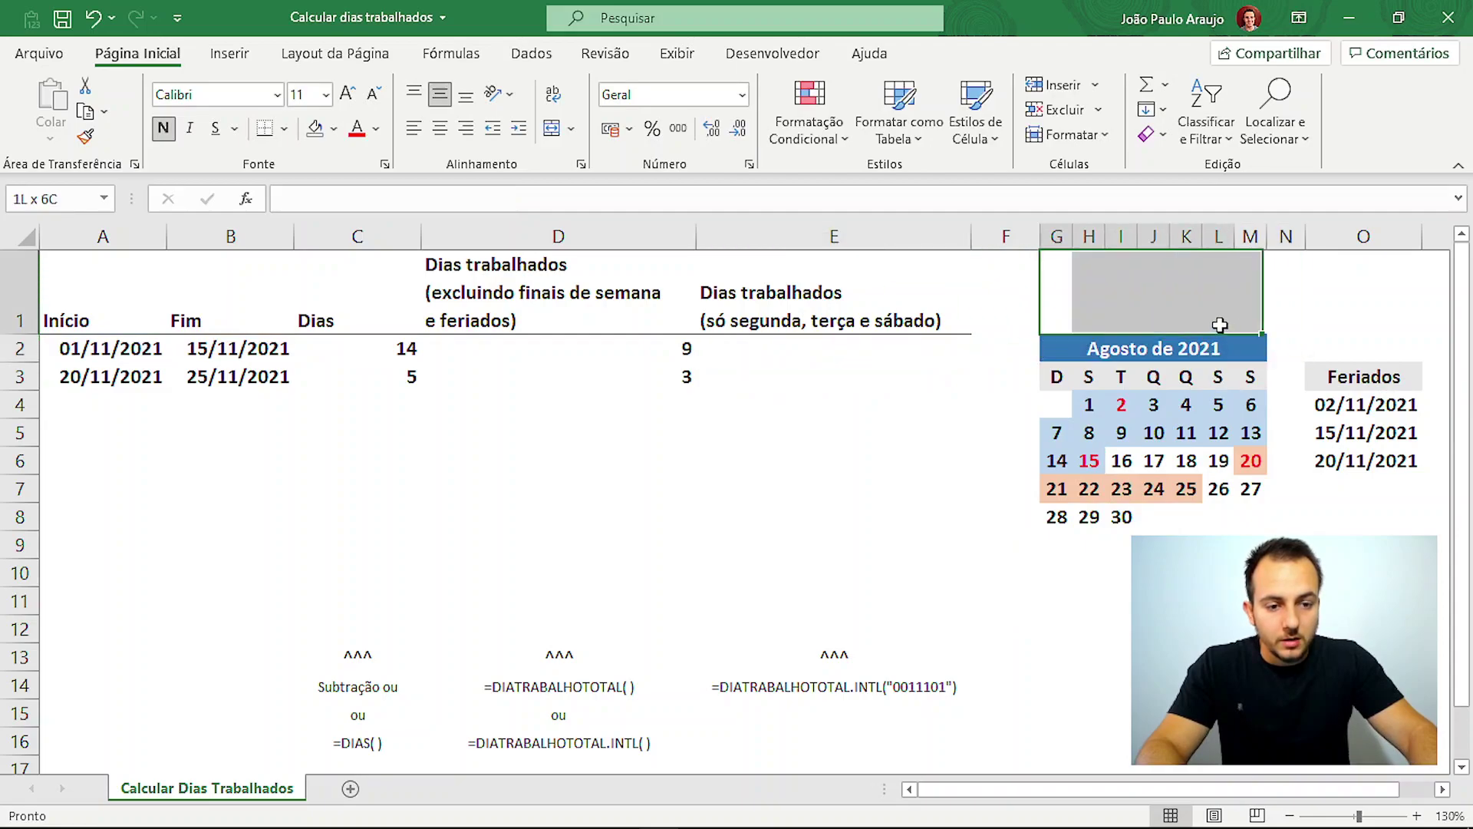
click(1074, 405)
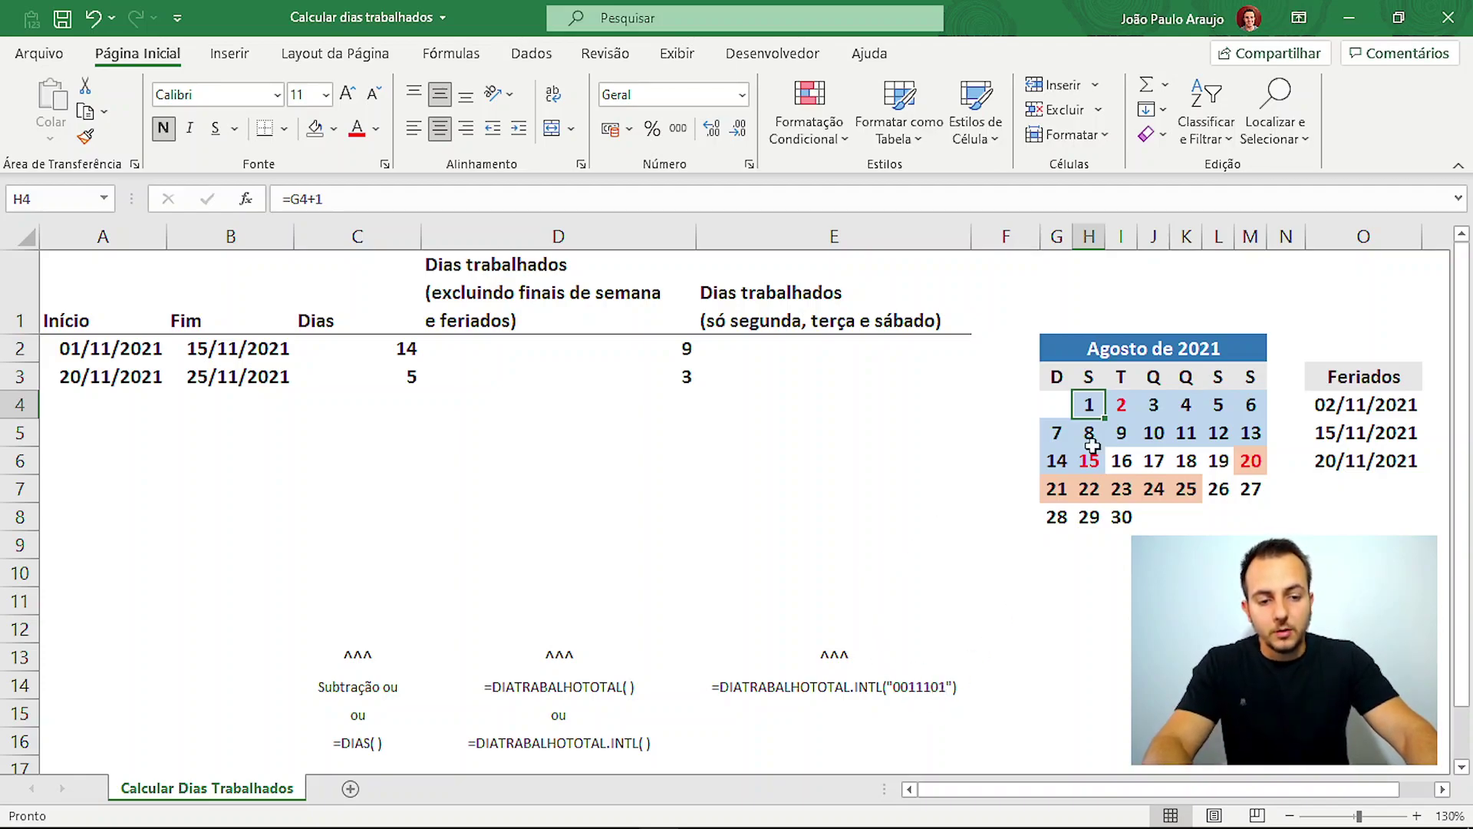
click(1114, 401)
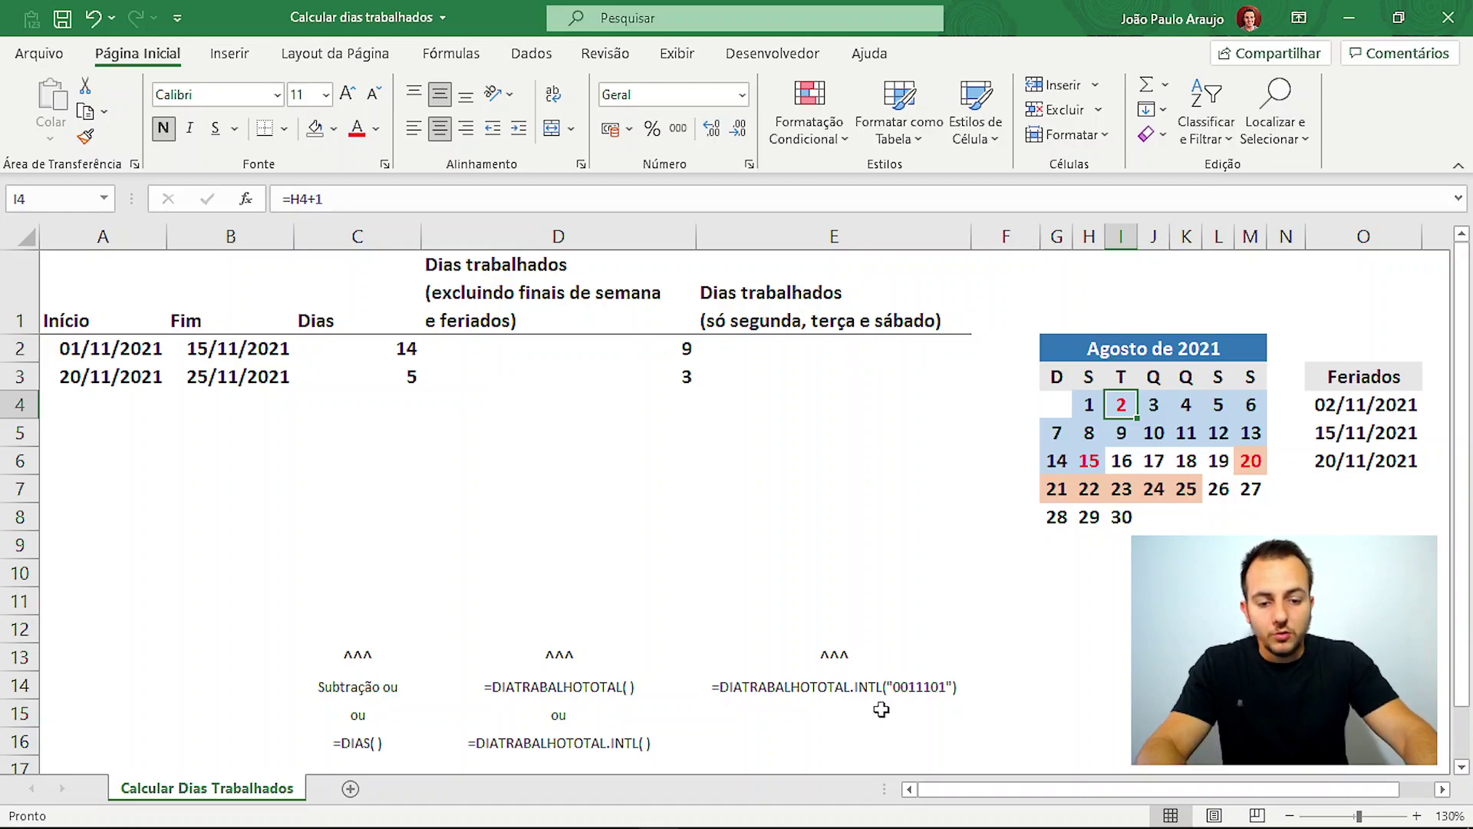
click(781, 344)
- Enter =DIATRABALHOTOTAL.INTL(A2;B2;"0011101") in E2, counting Mon, Tue and Sat to give 7
text(=dia)
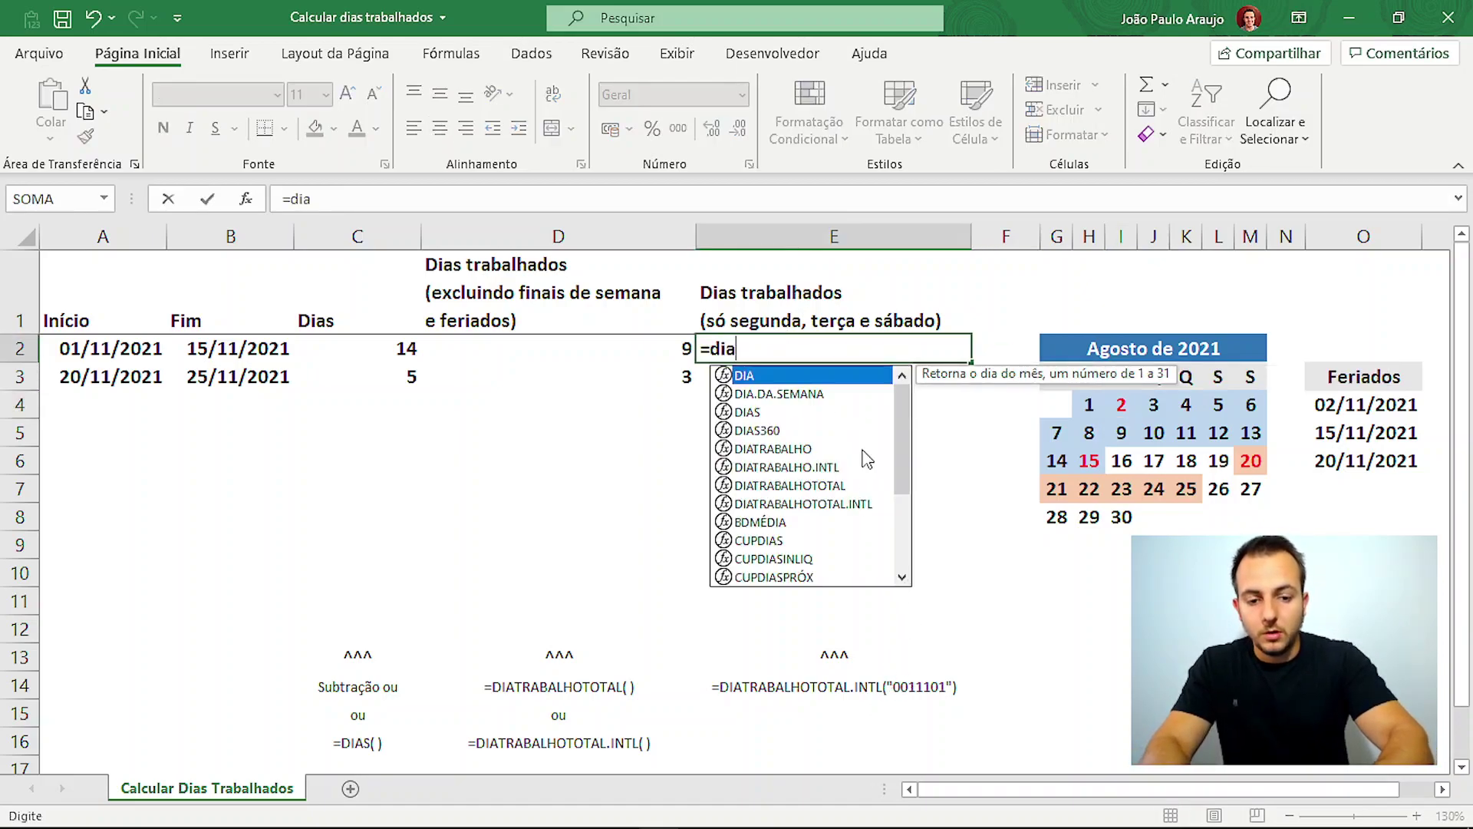
text(s)
key(BackSpace)
text(tr)
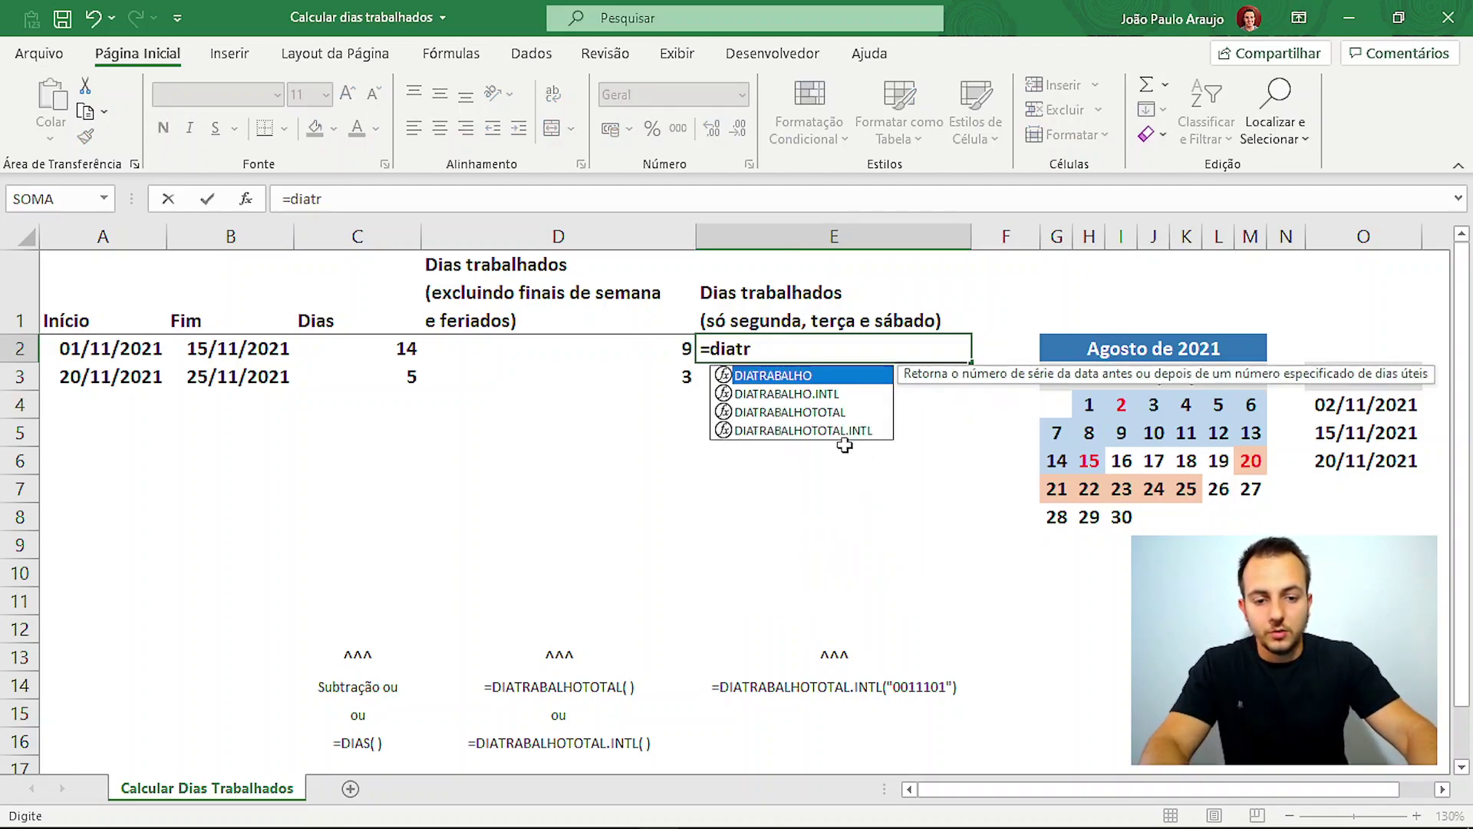
double_click(849, 432)
click(129, 354)
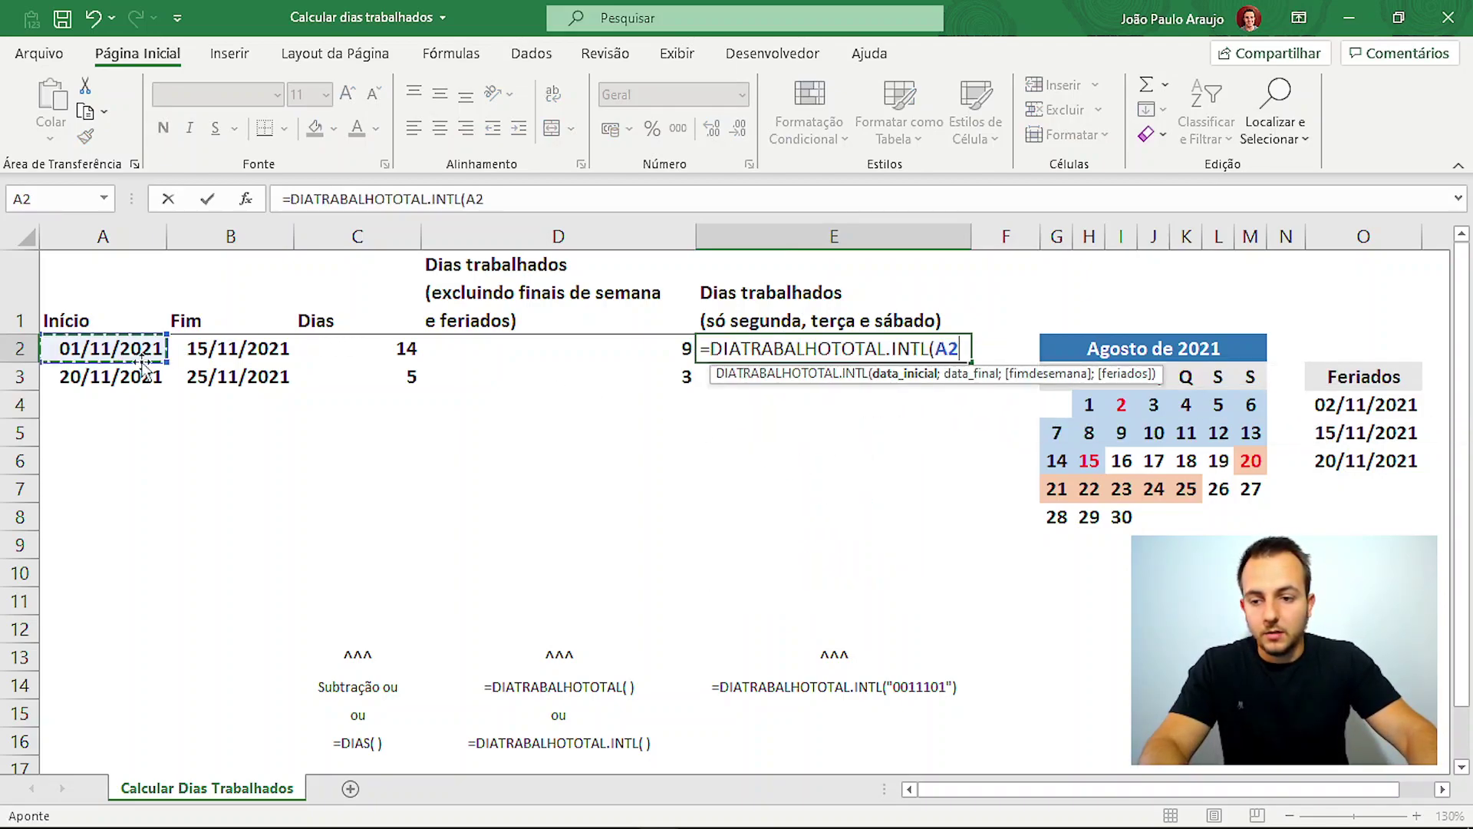
text(;)
click(285, 344)
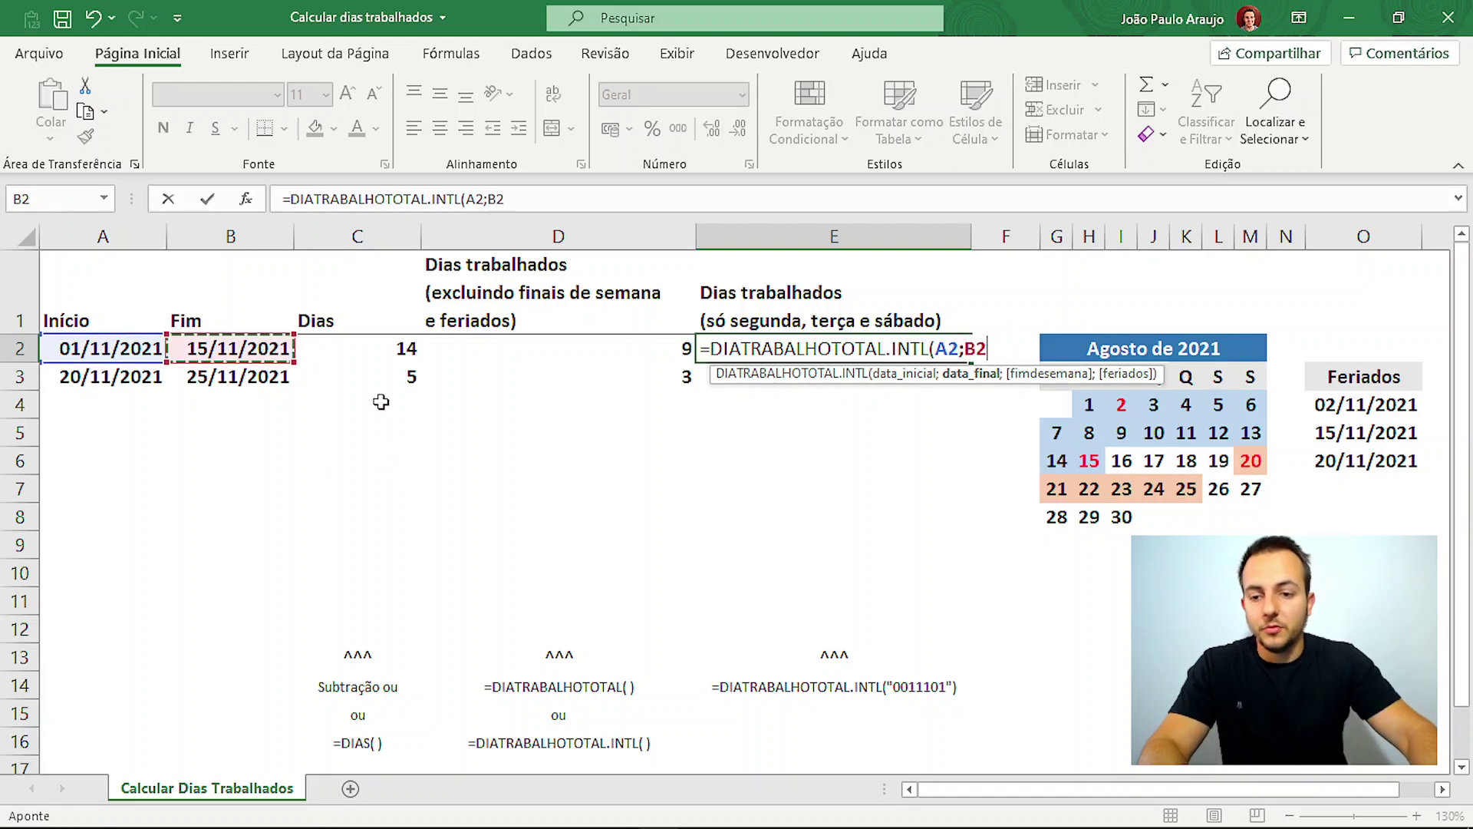
text(;)
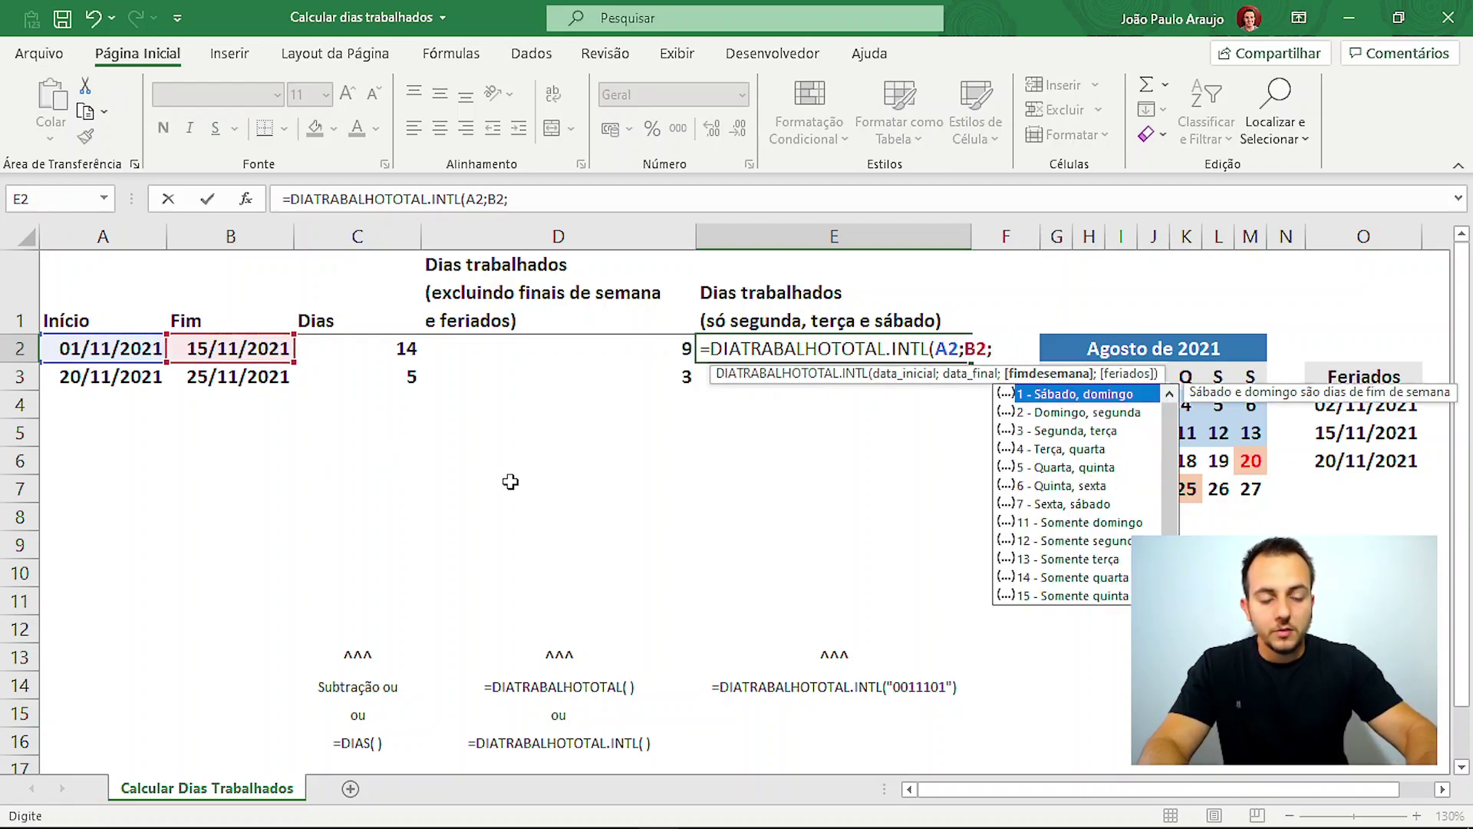
text(")
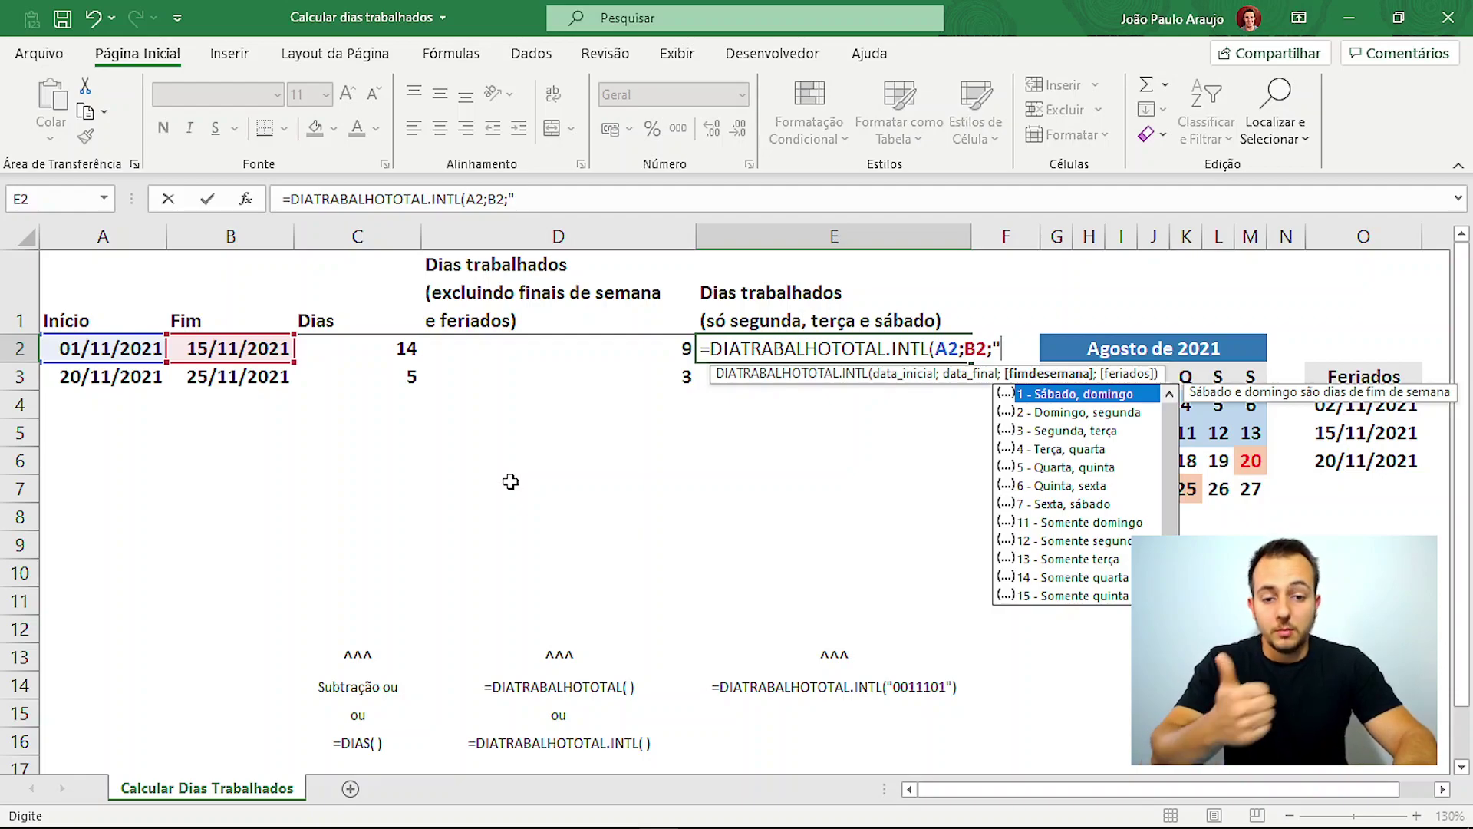
text(00)
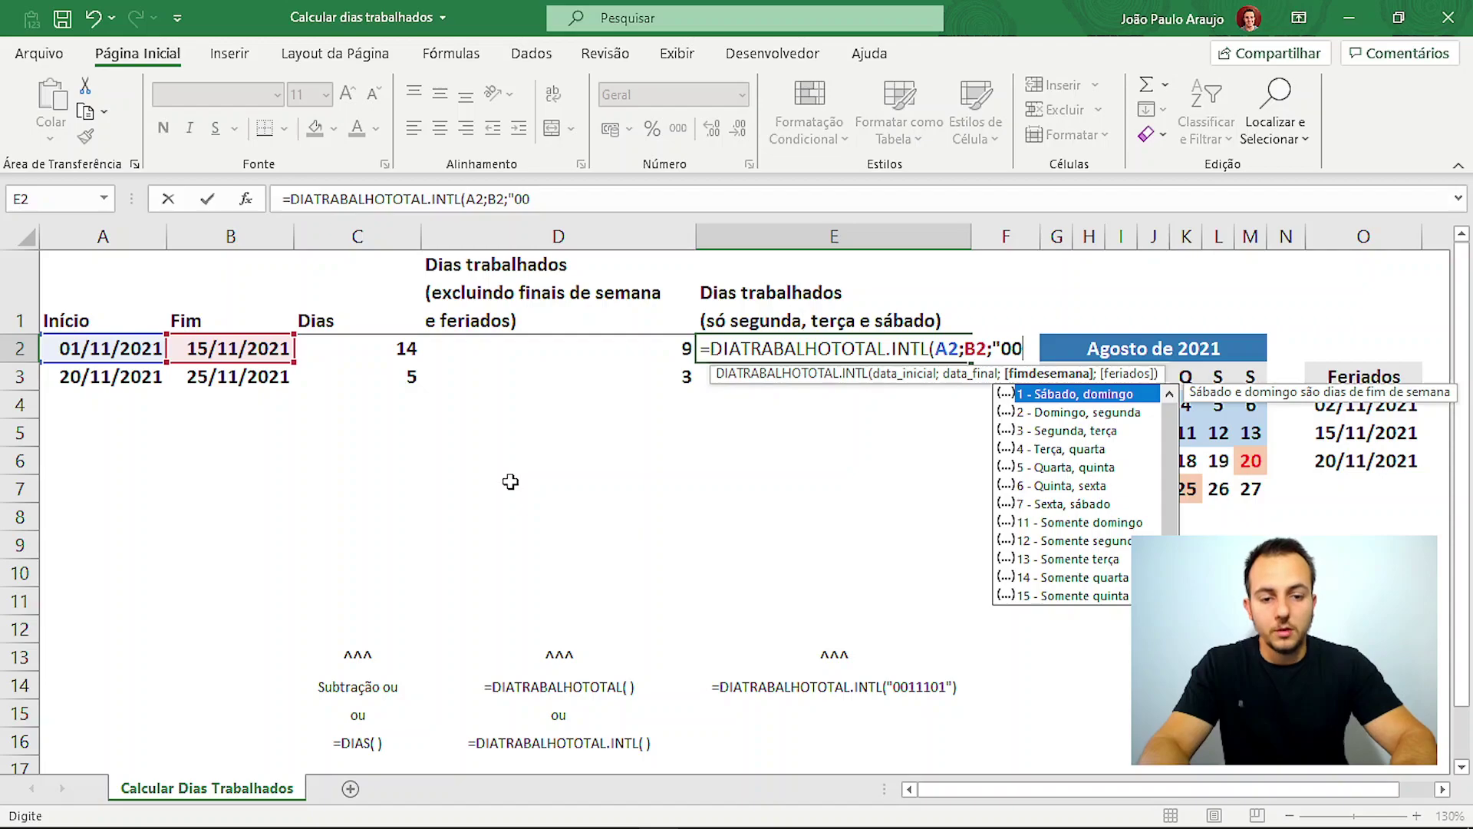
text(1)
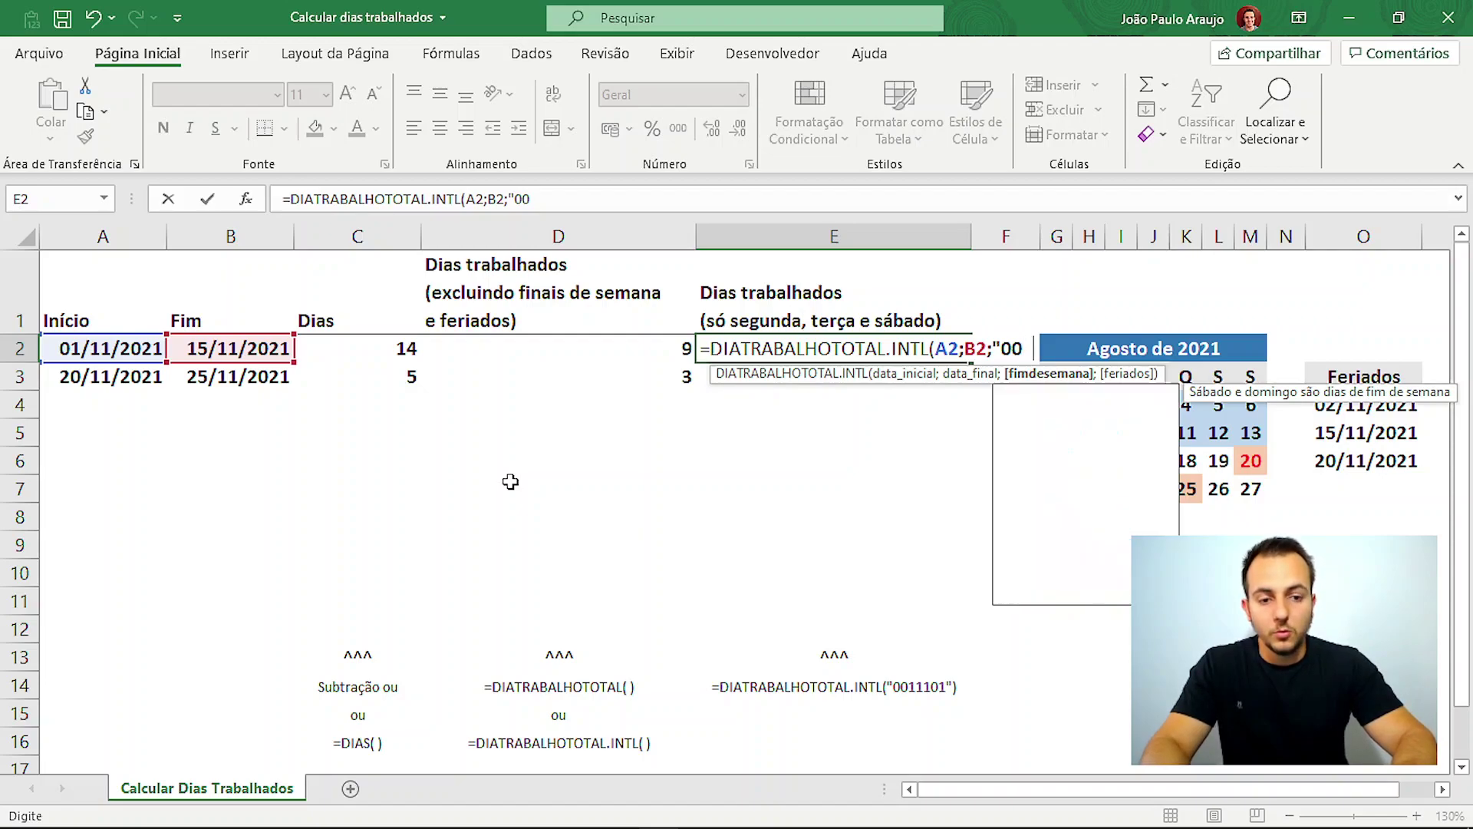
text(1)
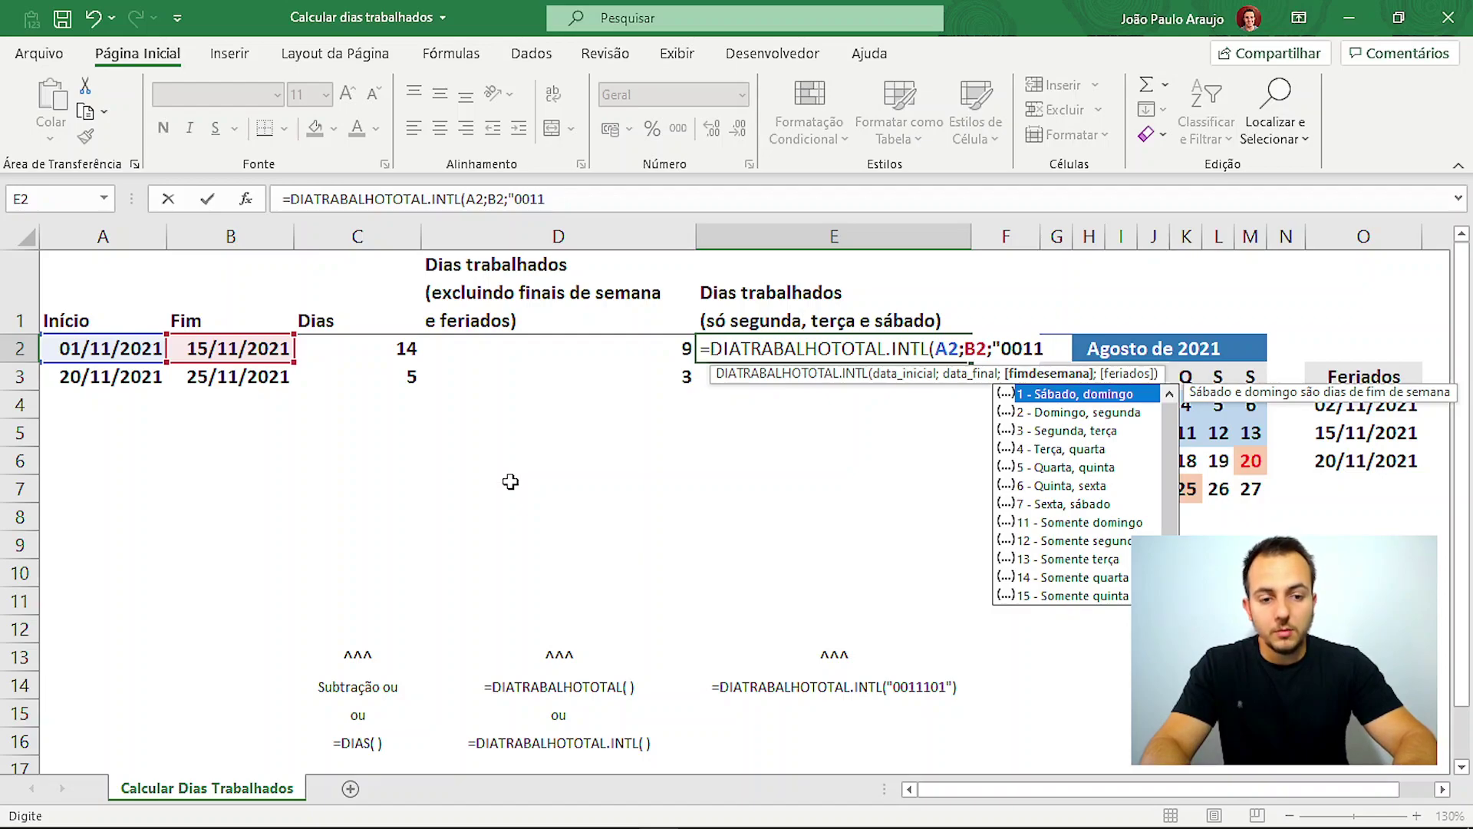
text(10)
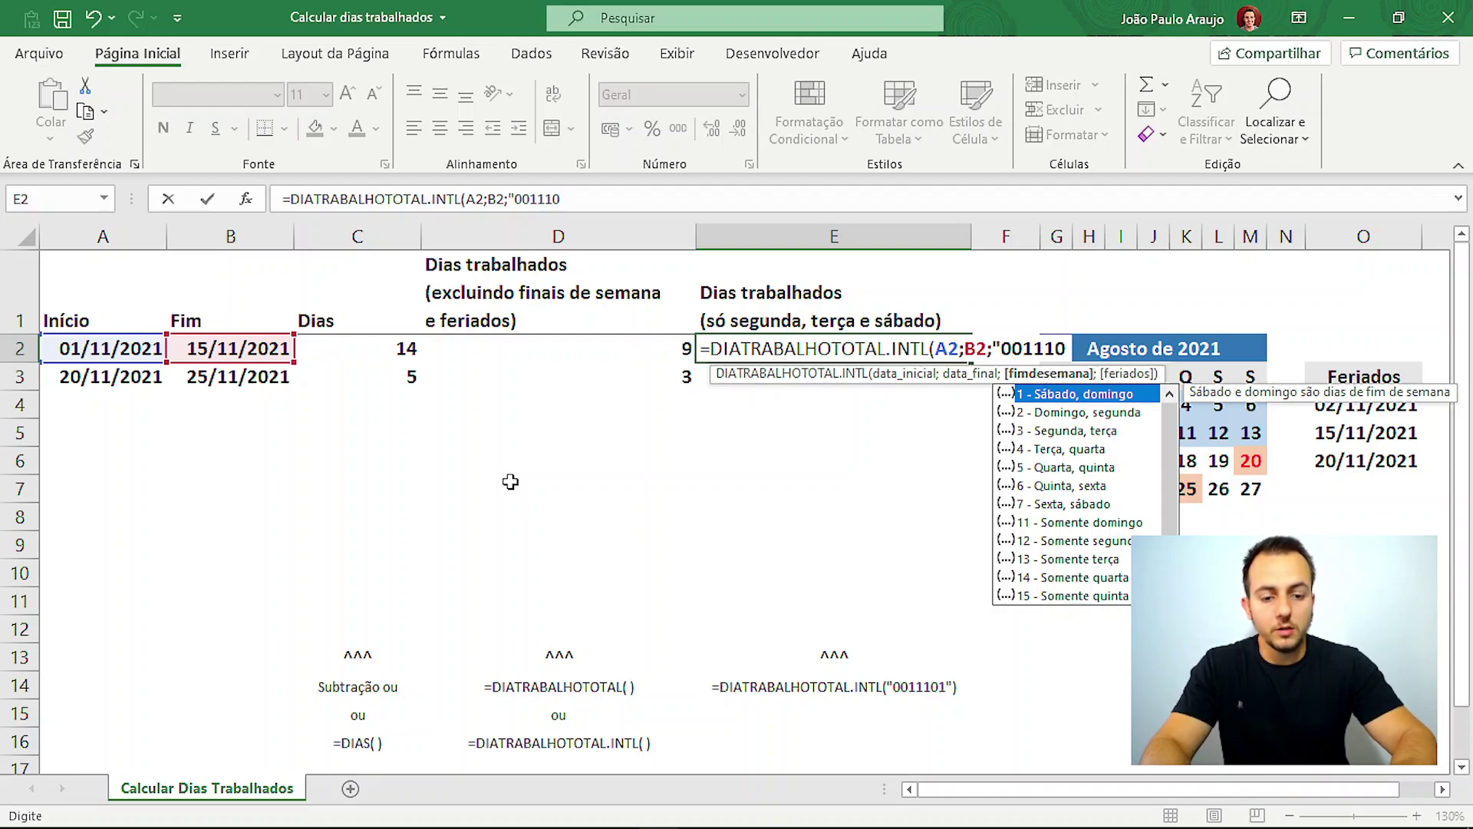
text(1)
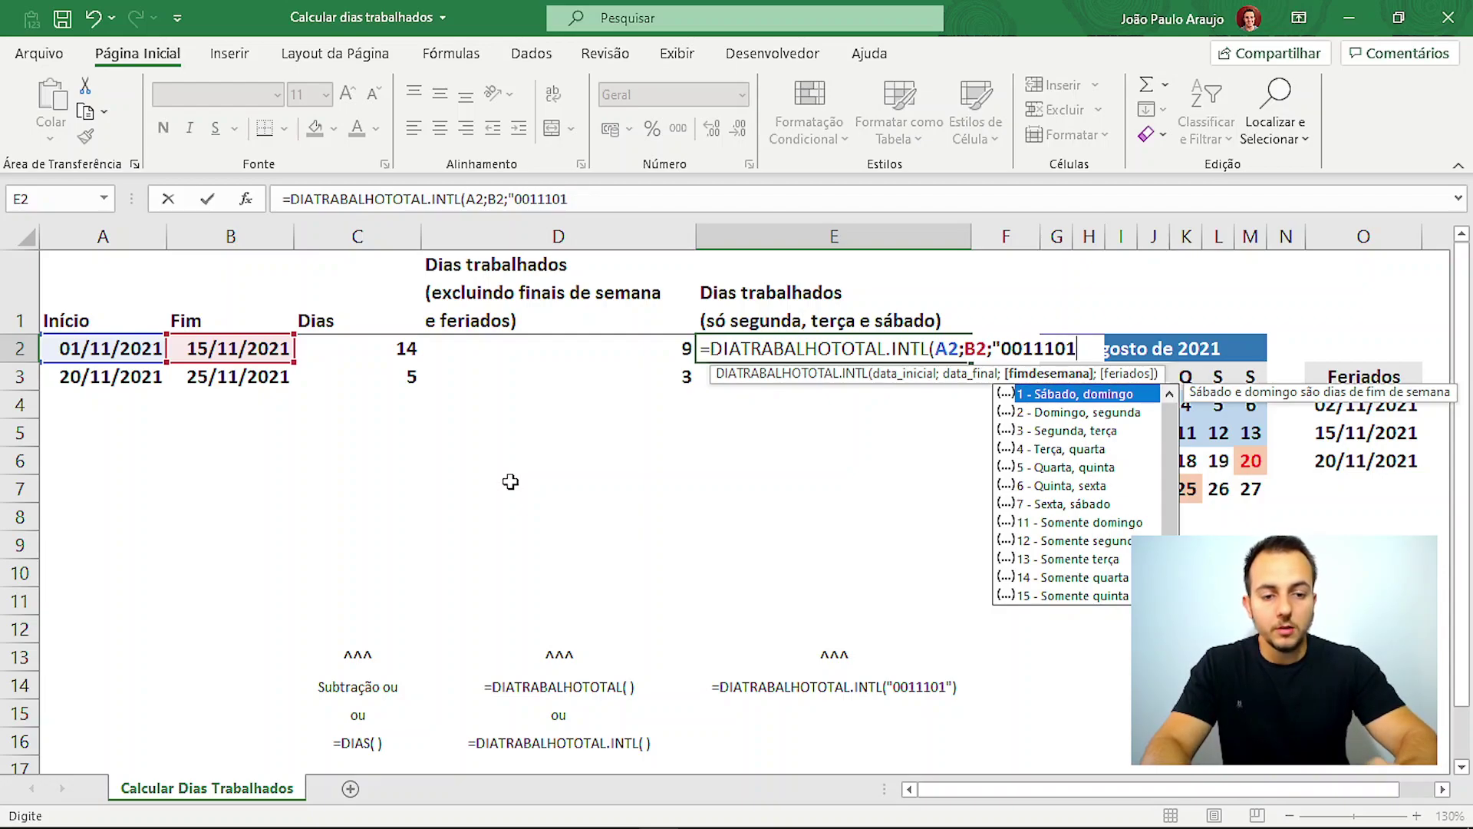
text(")
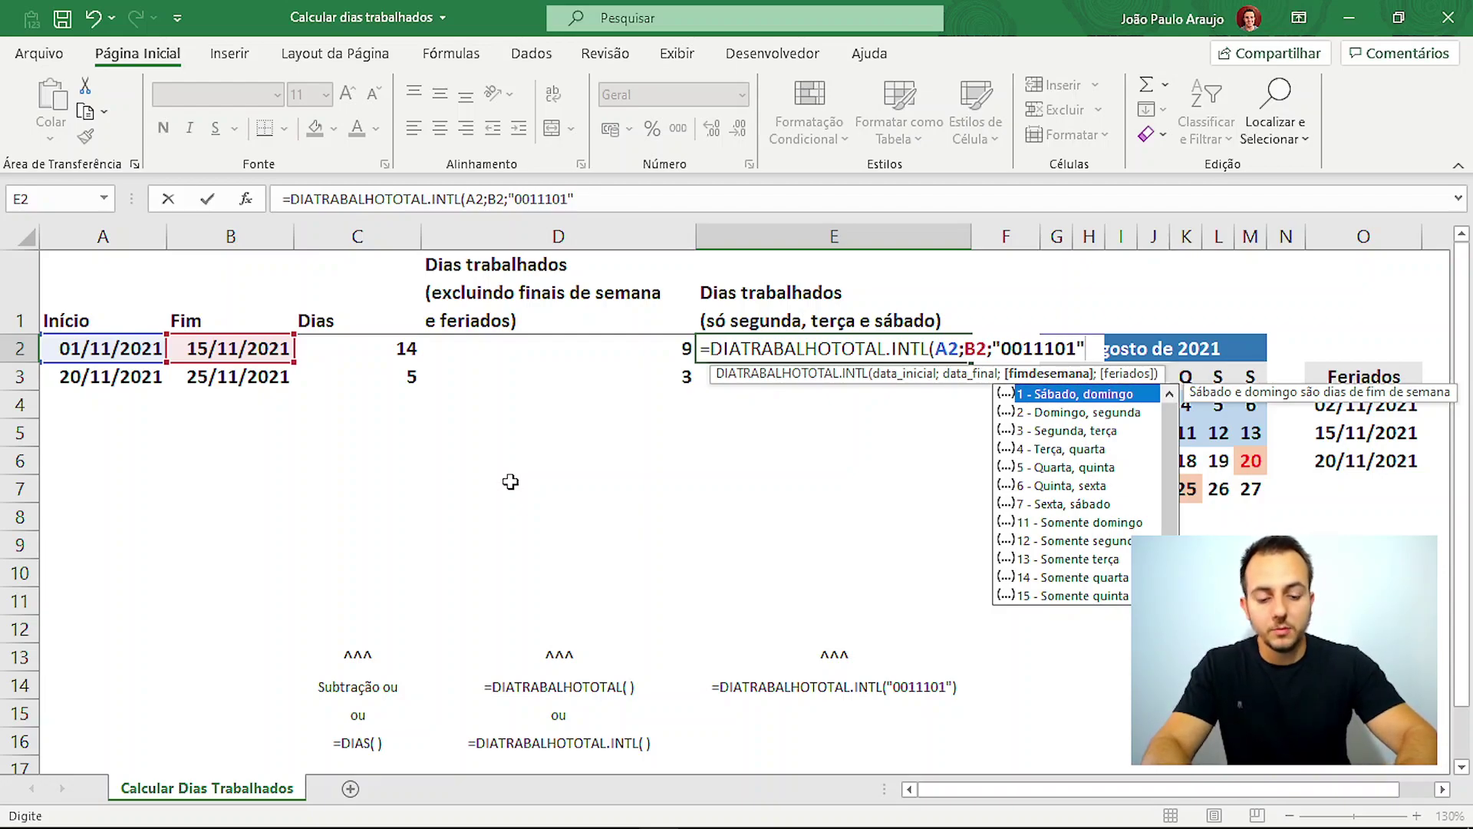
text())
key(Return)
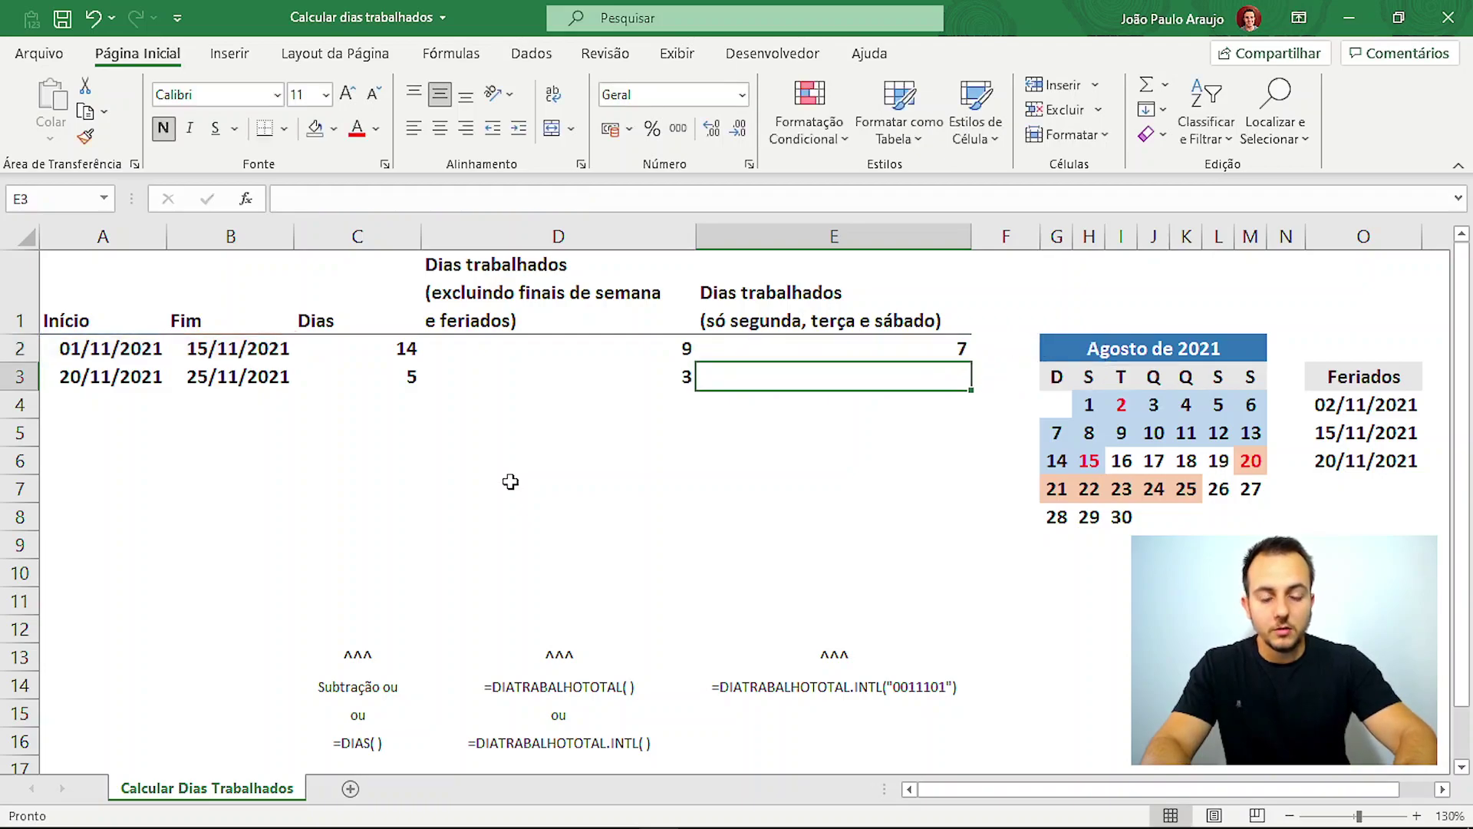
key(Up)
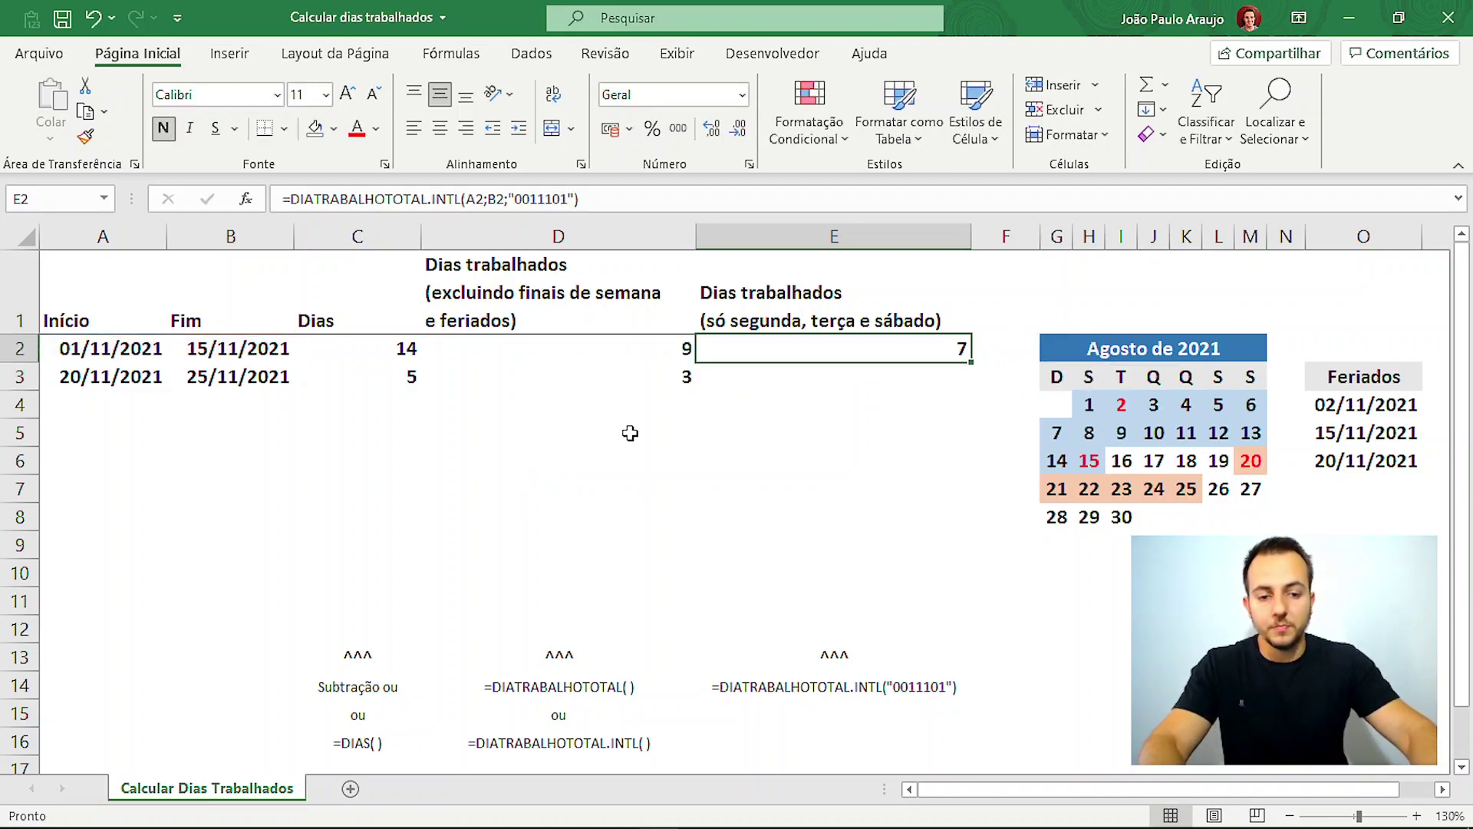
key(F2)
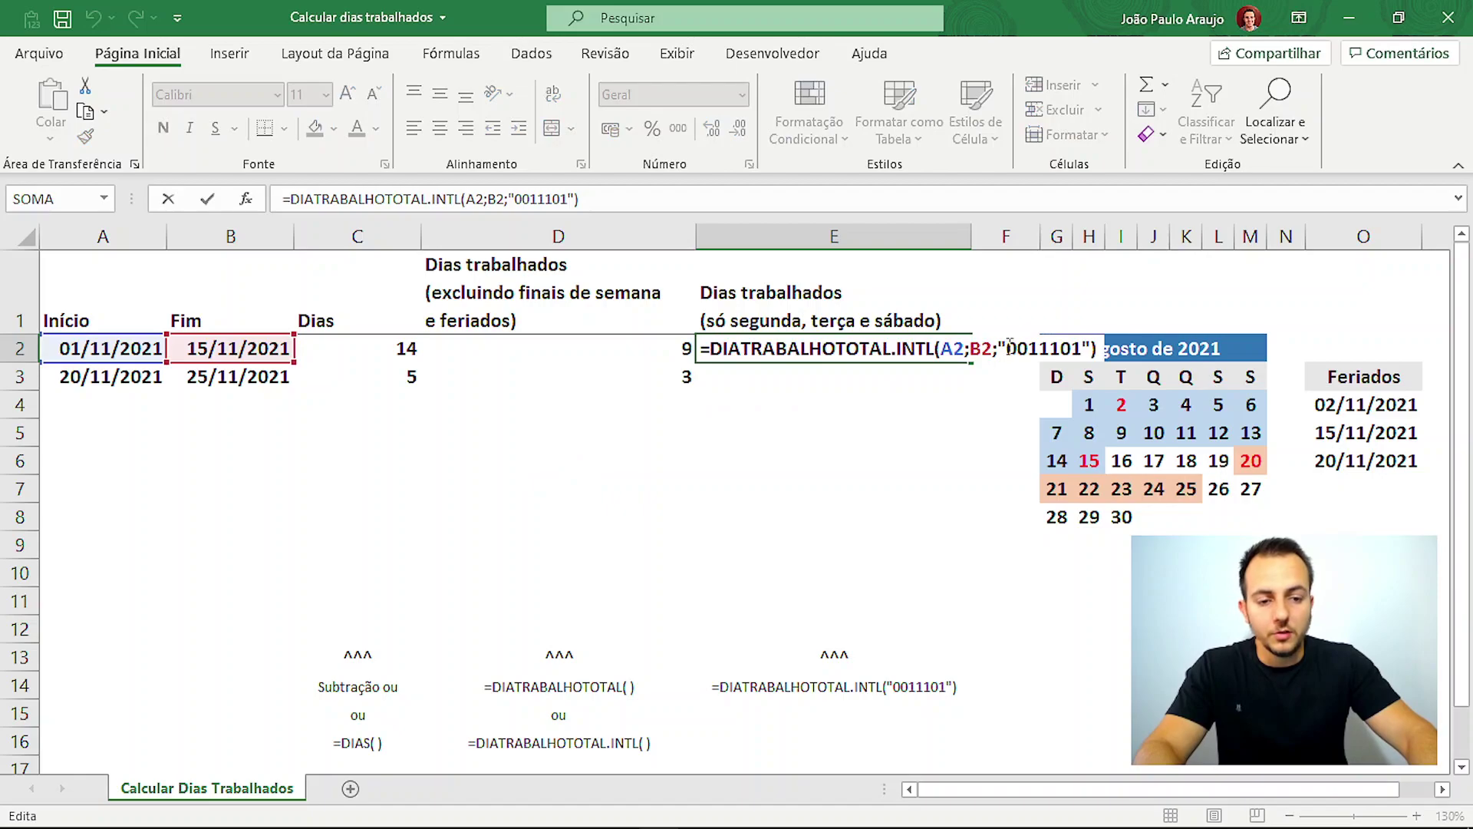
click(1014, 343)
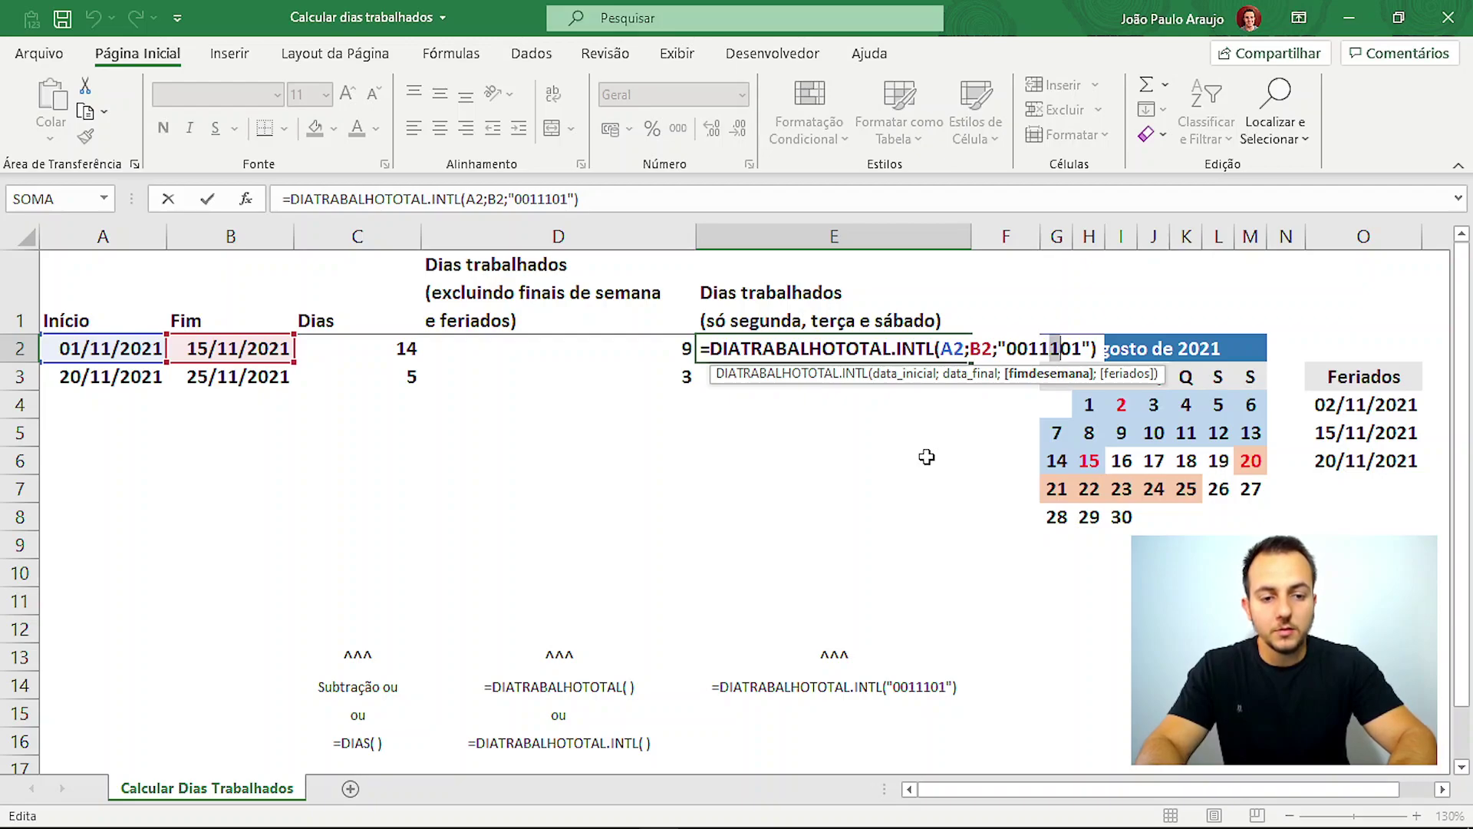
key(Right)
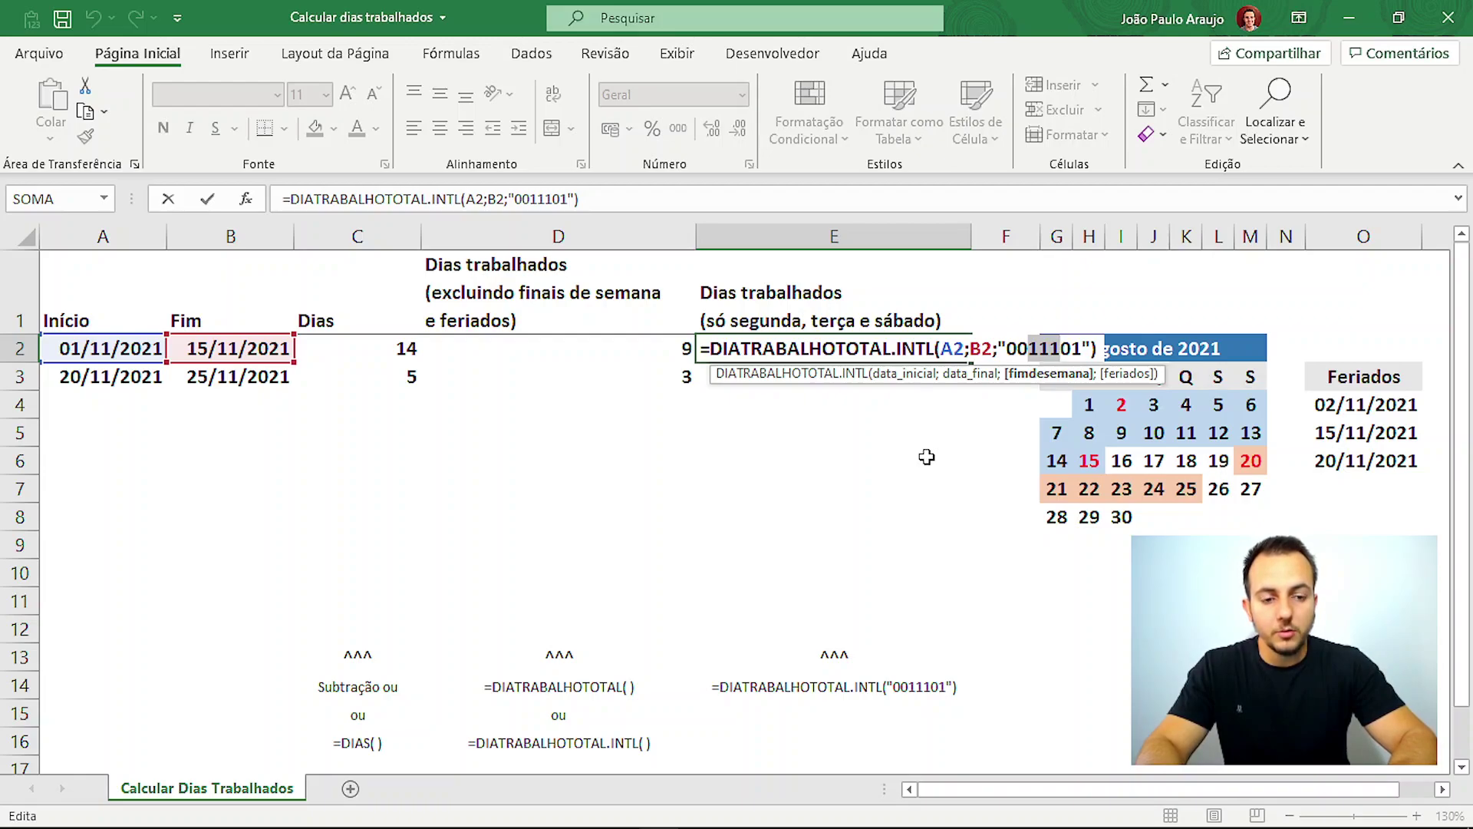
key(Right)
key(Right)
key(shift+Right)
key(Right)
key(shift+Right)
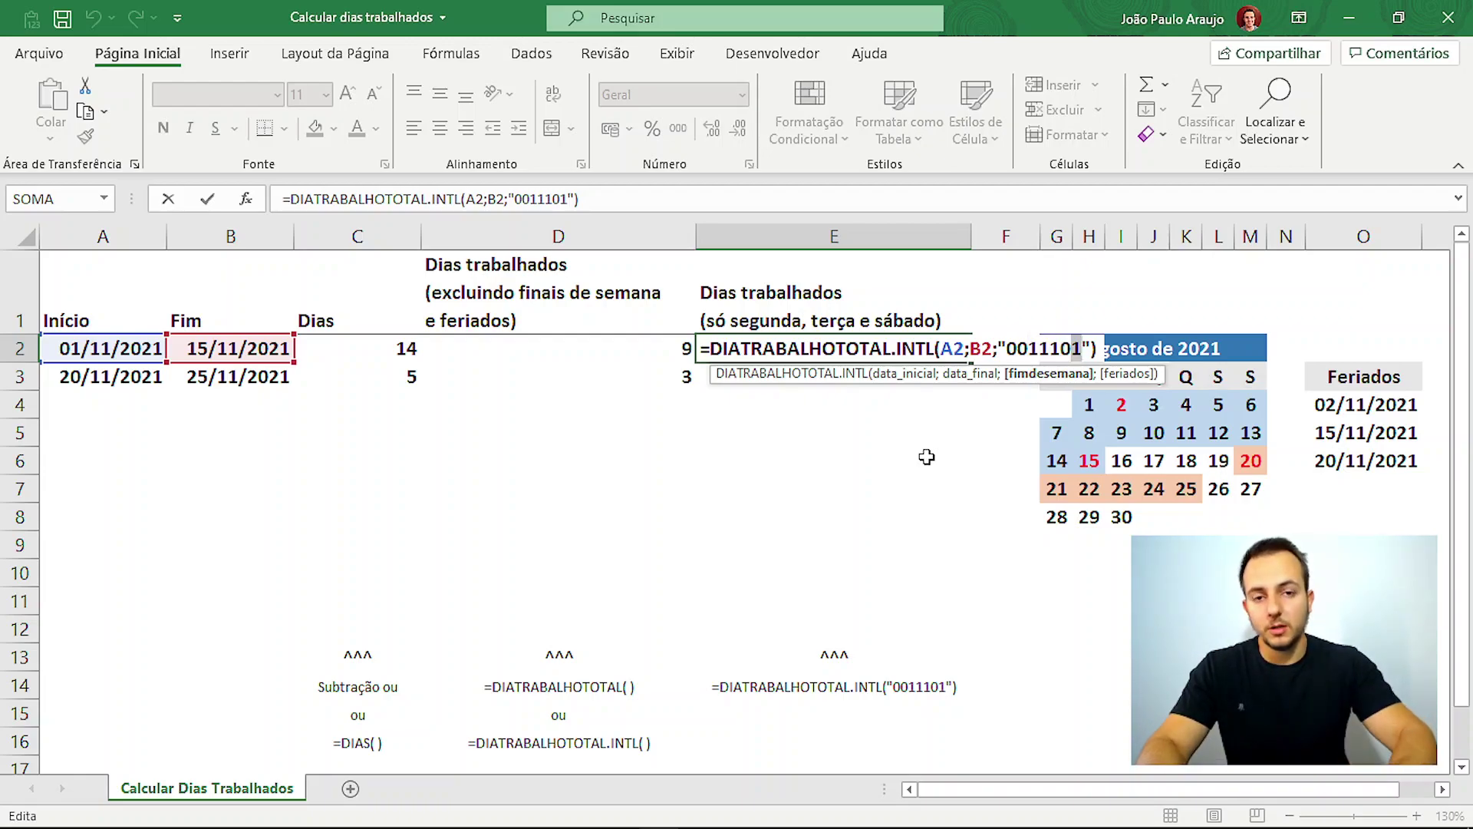
key(Return)
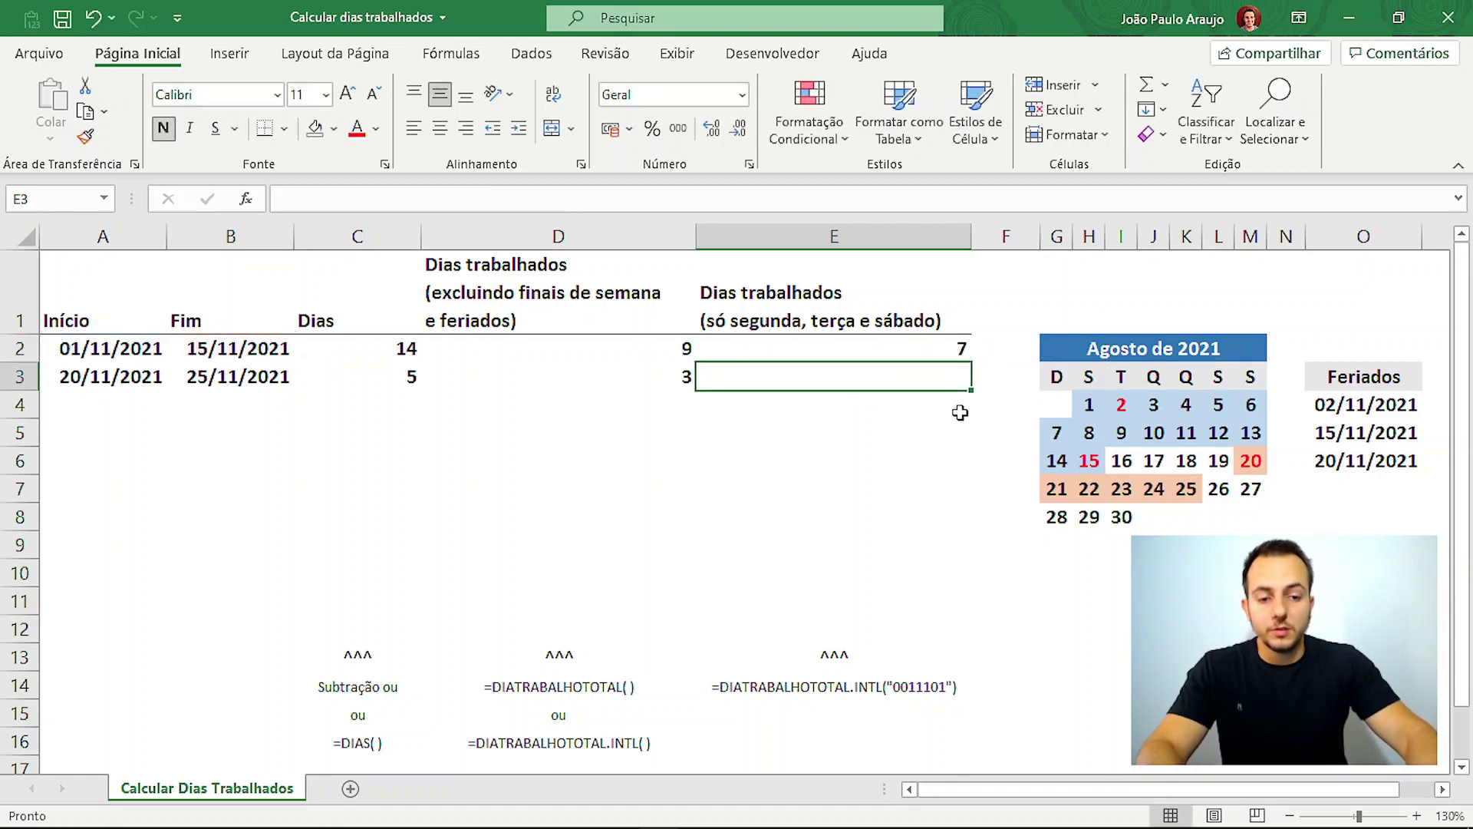
click(1094, 407)
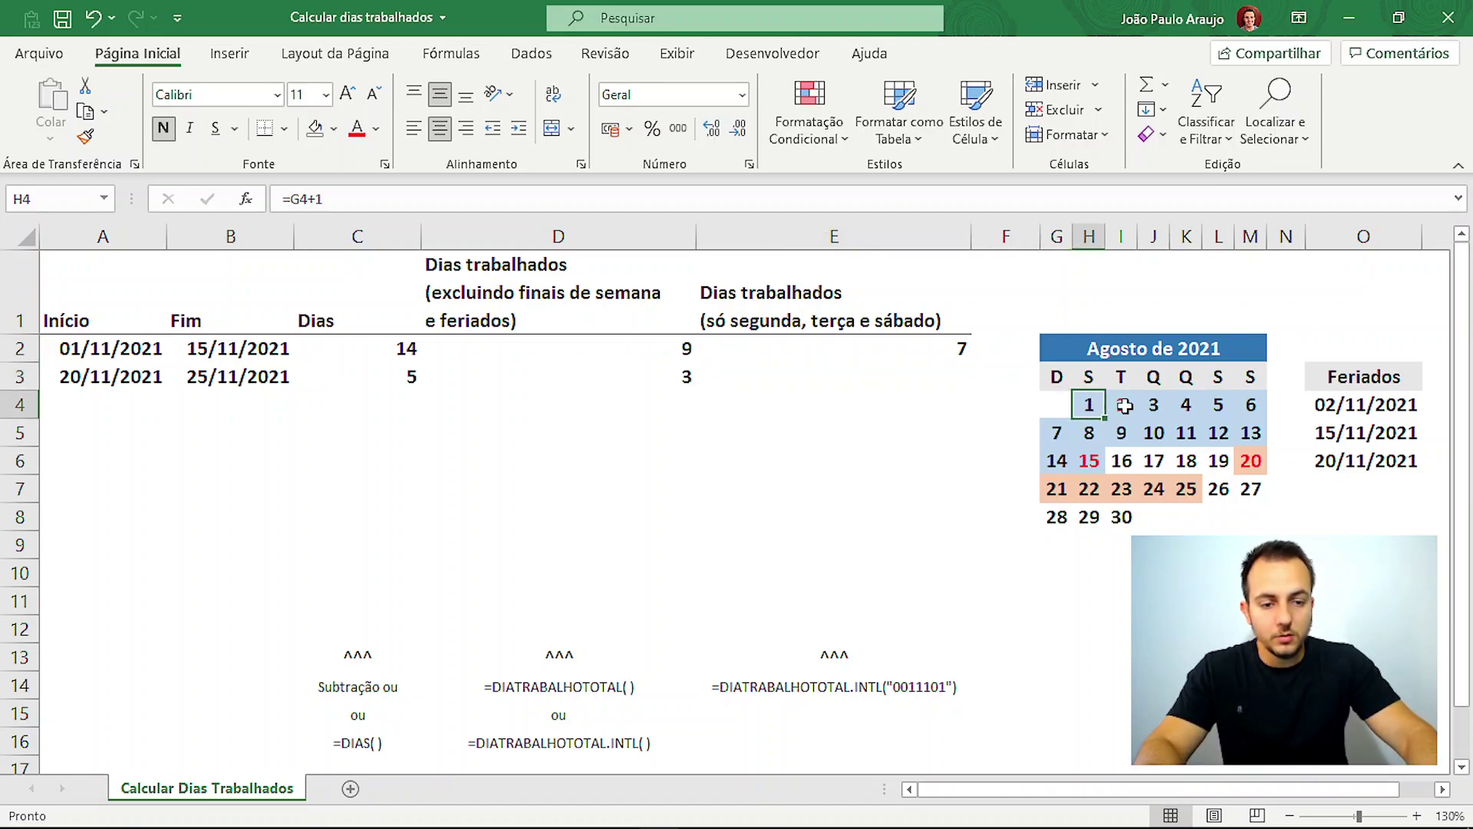
ctrl+click(1125, 406)
ctrl+click(1249, 405)
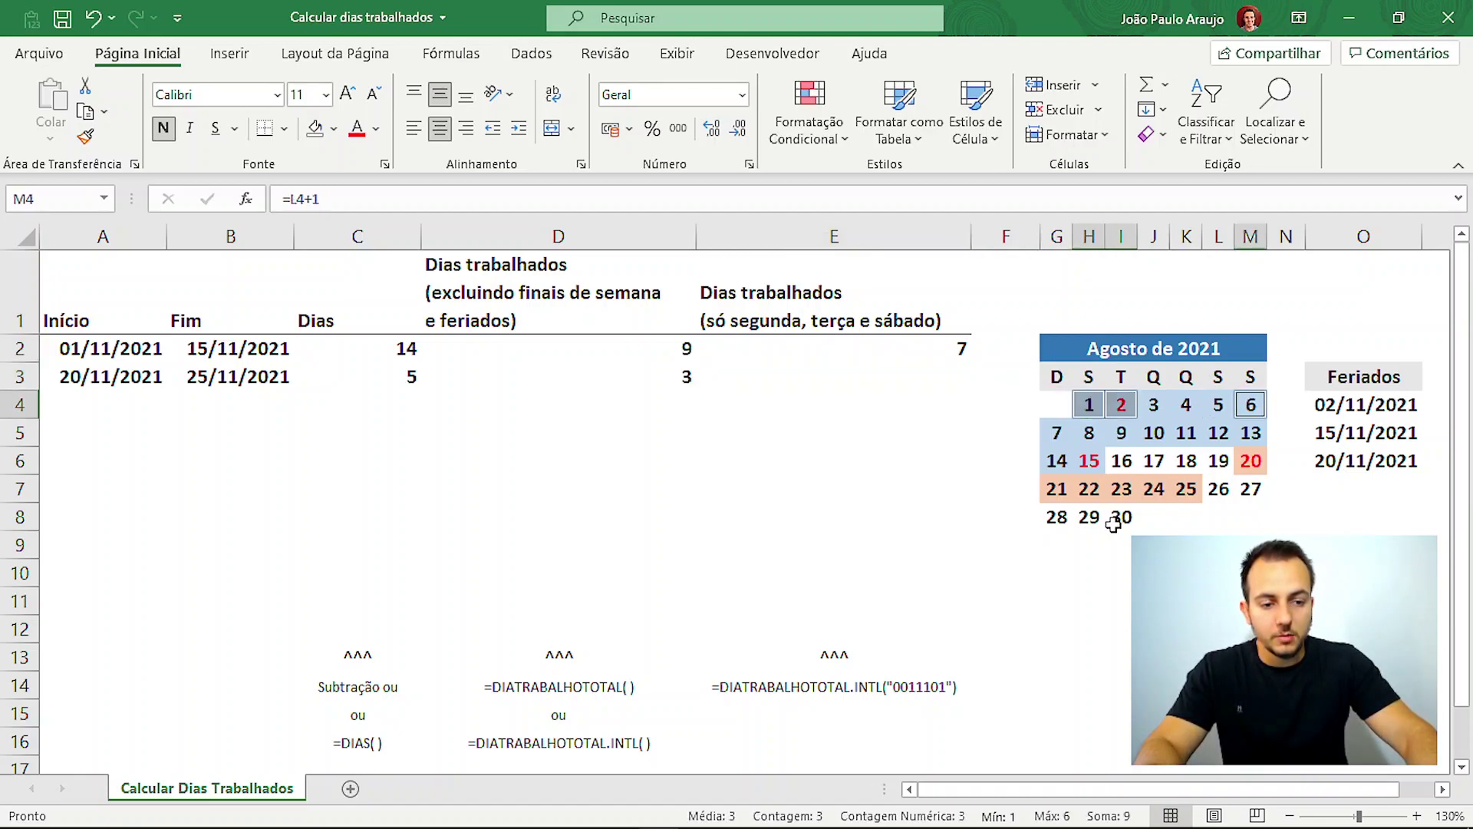
ctrl+click(1095, 432)
ctrl+click(1122, 431)
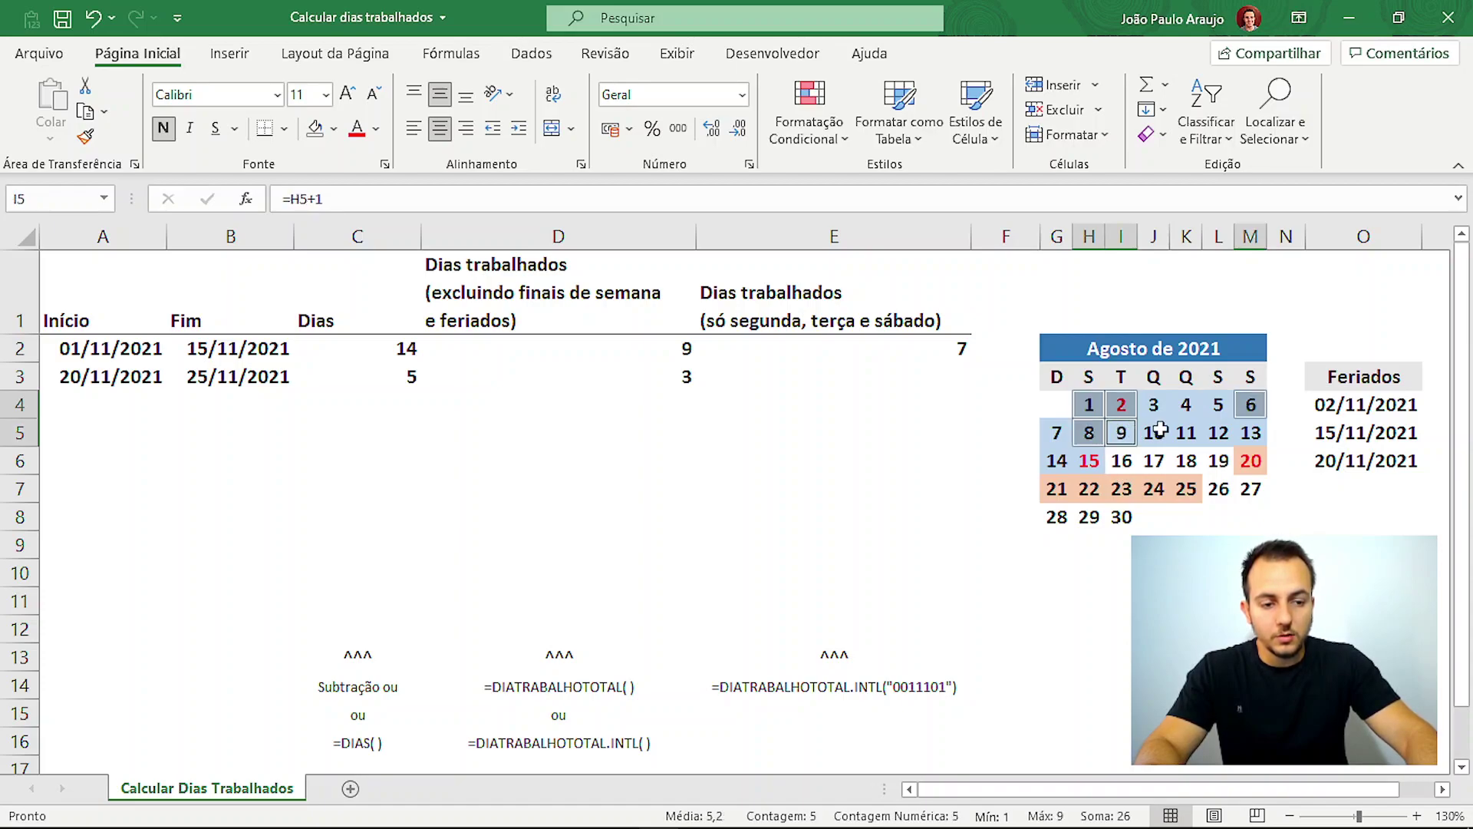
ctrl+click(1253, 430)
ctrl+click(1093, 462)
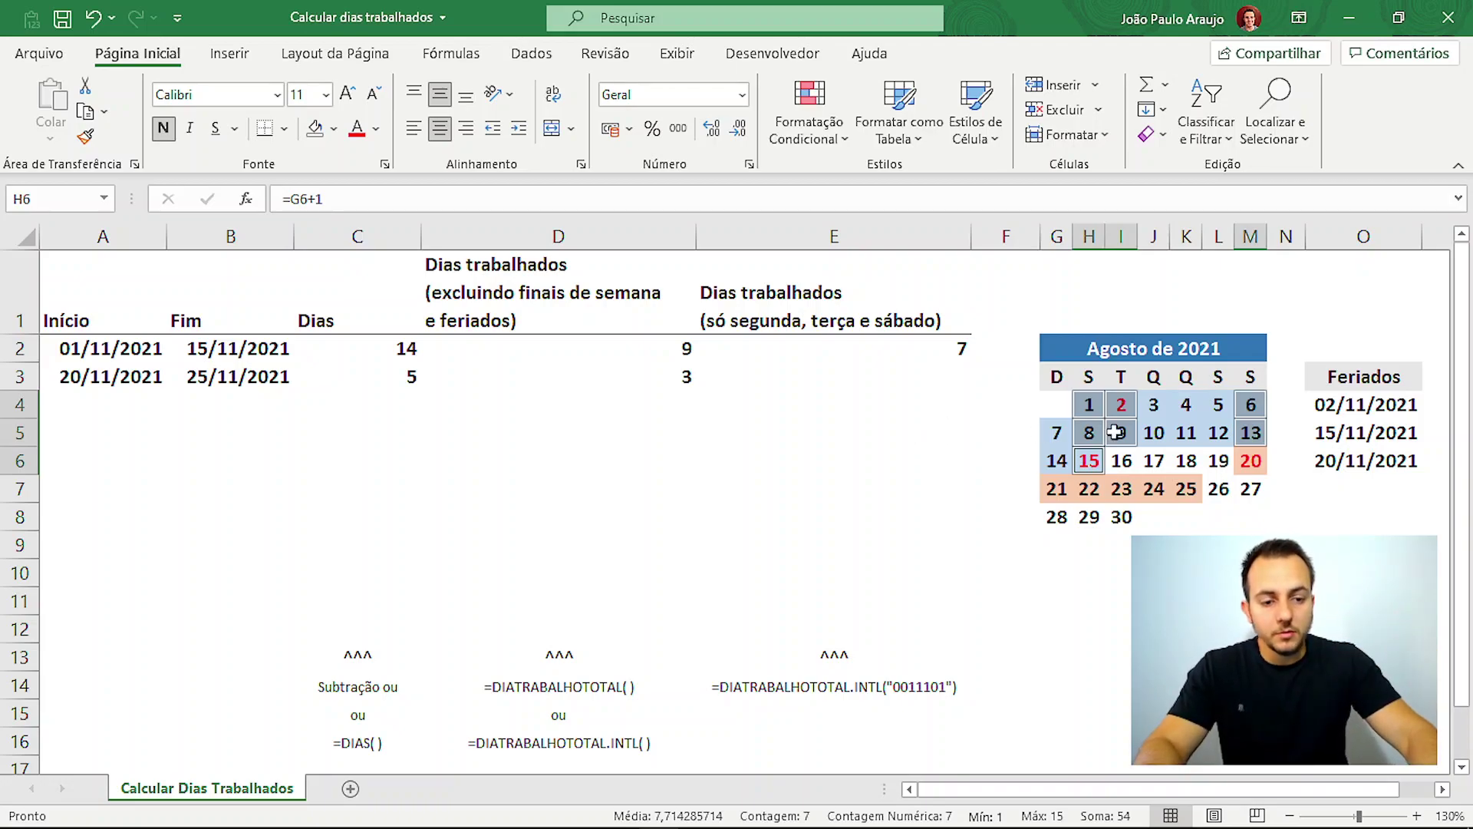
ctrl+click(1121, 405)
ctrl+click(1078, 460)
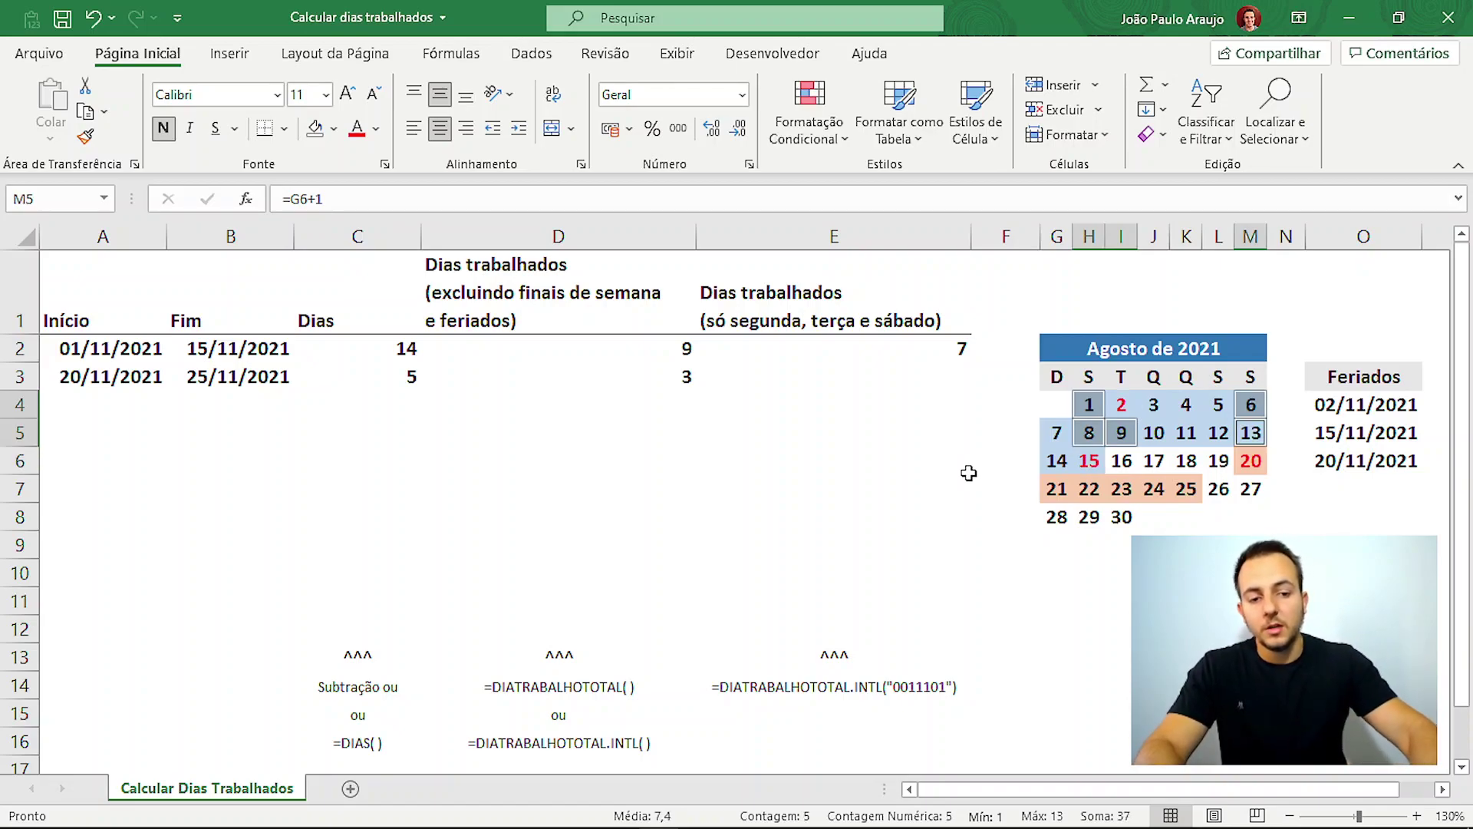
click(890, 351)
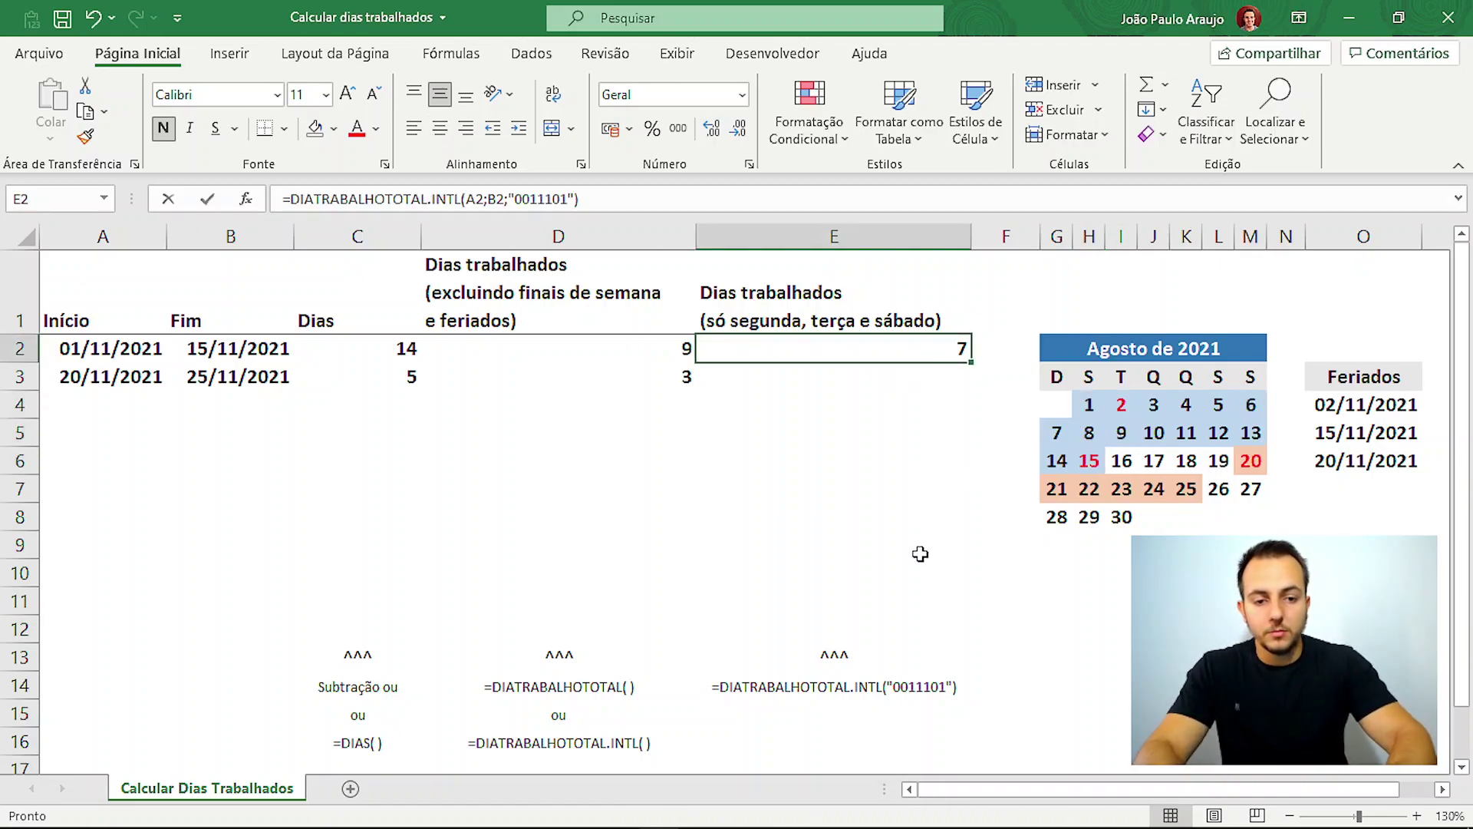
- Add holidays O4:O6 as the last argument of E2's DIATRABALHOTOTAL.INTL formula, giving 5
key(F2)
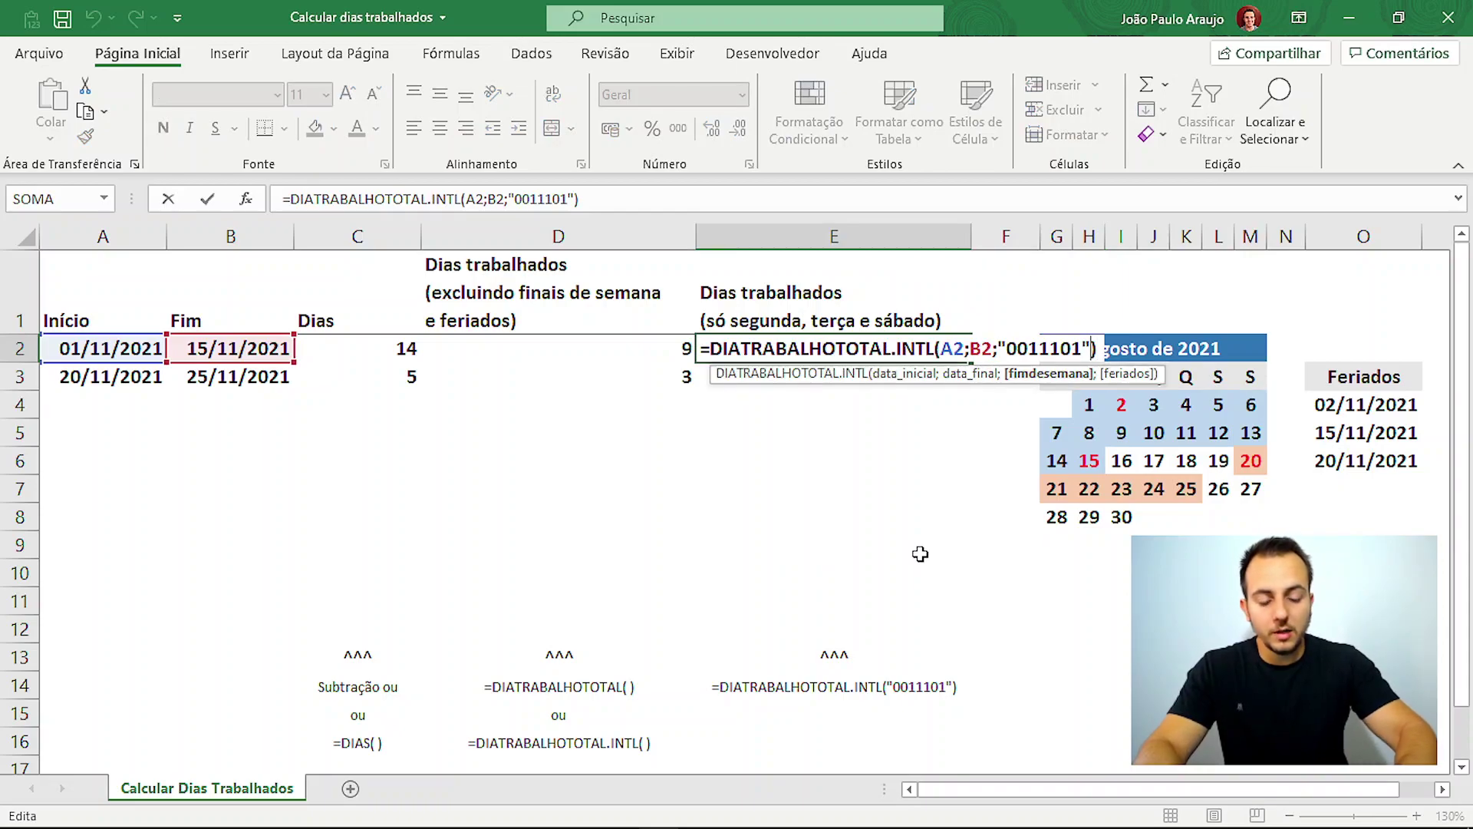
text(;)
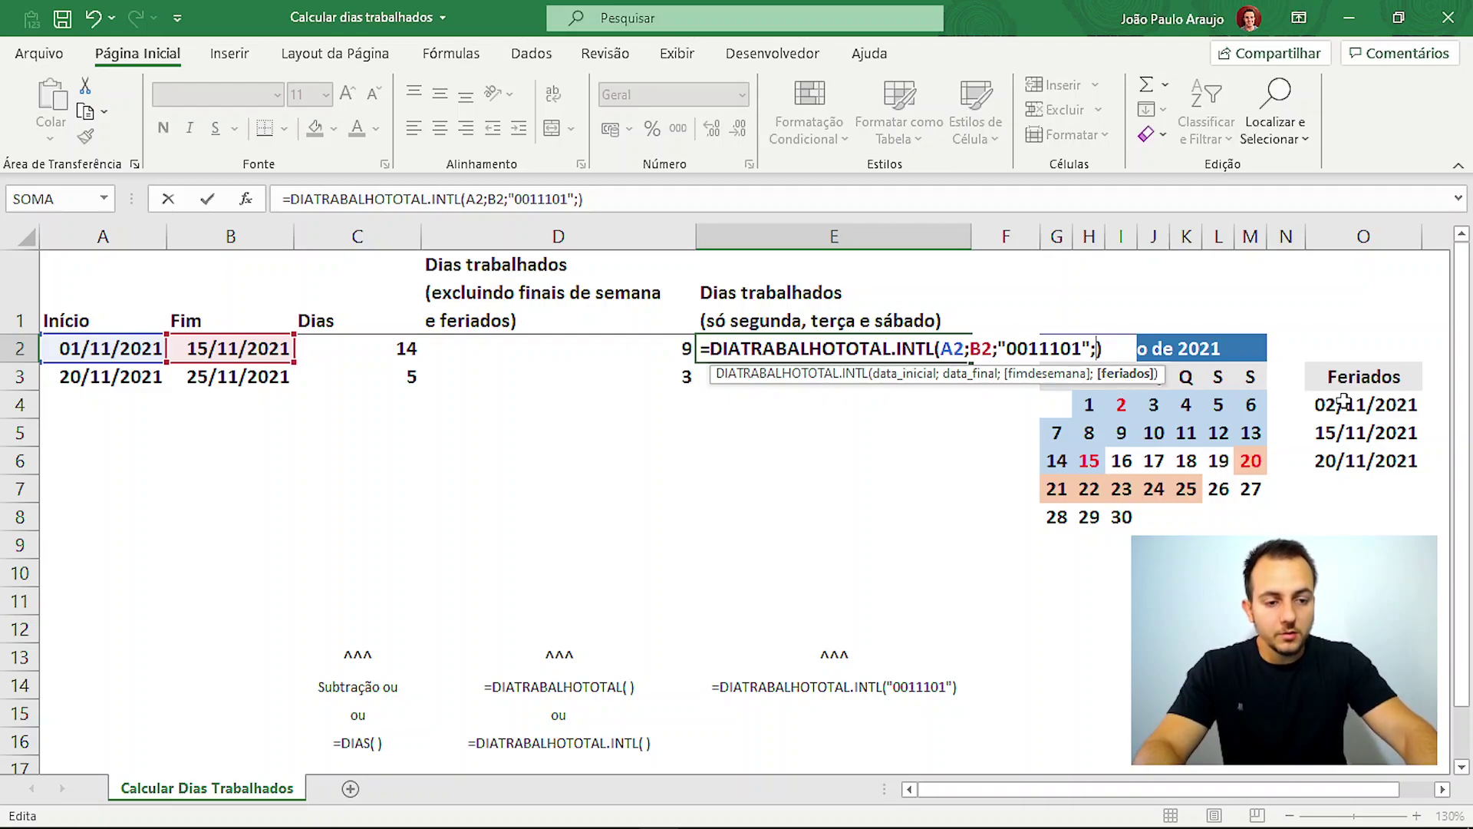
drag(1348, 407, 1354, 460)
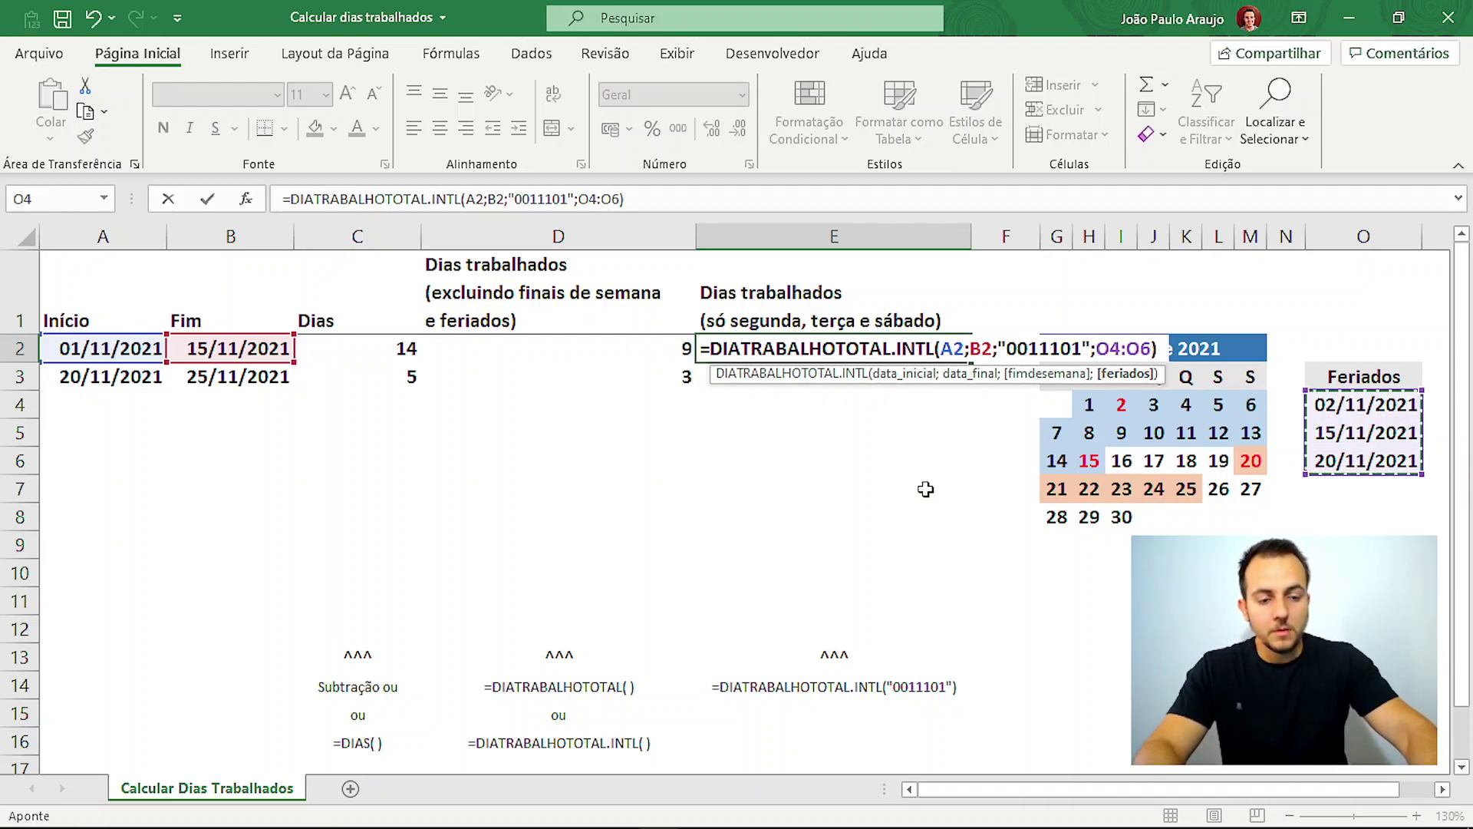
key(Return)
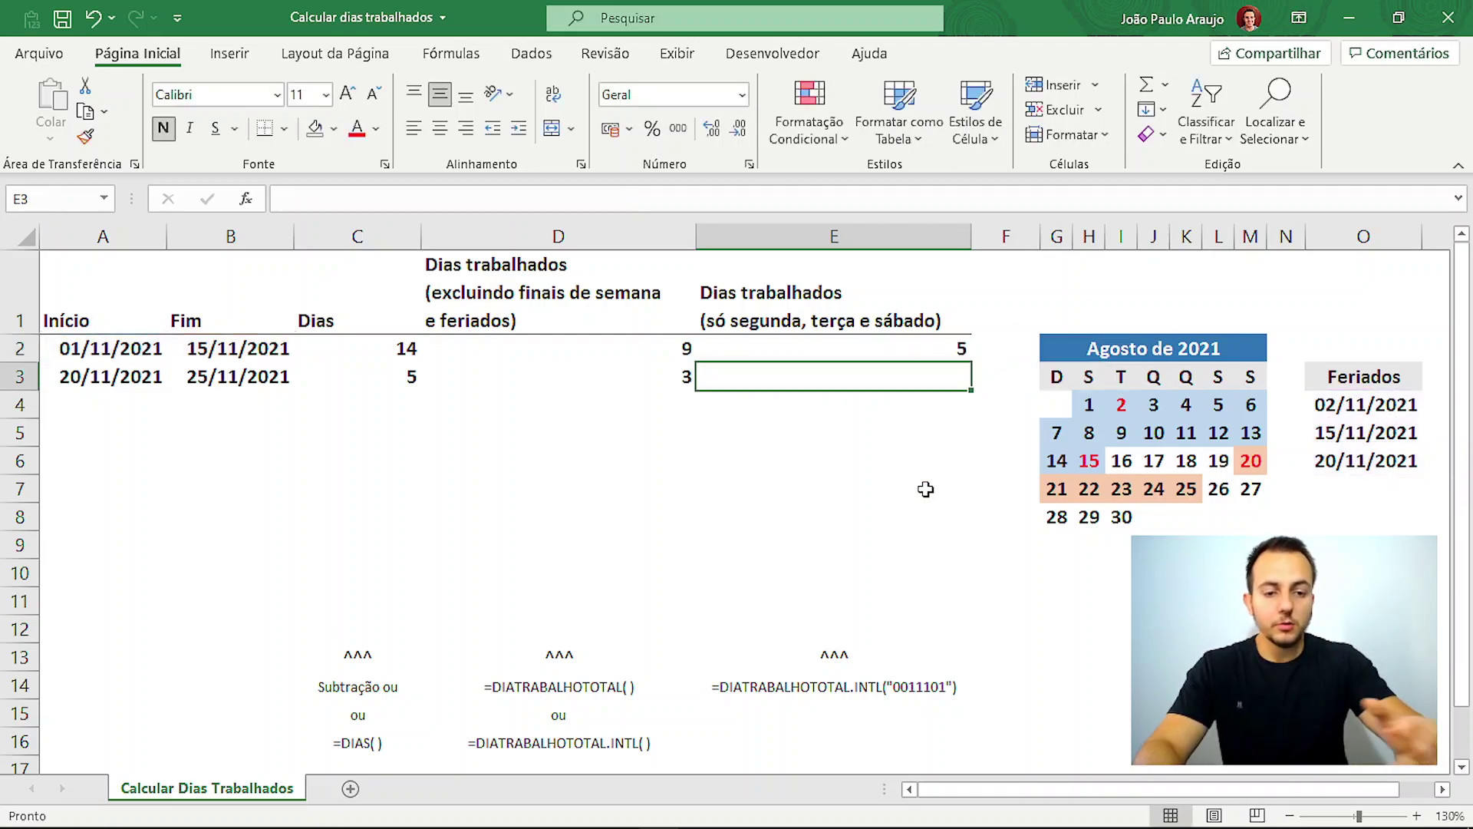
click(1093, 398)
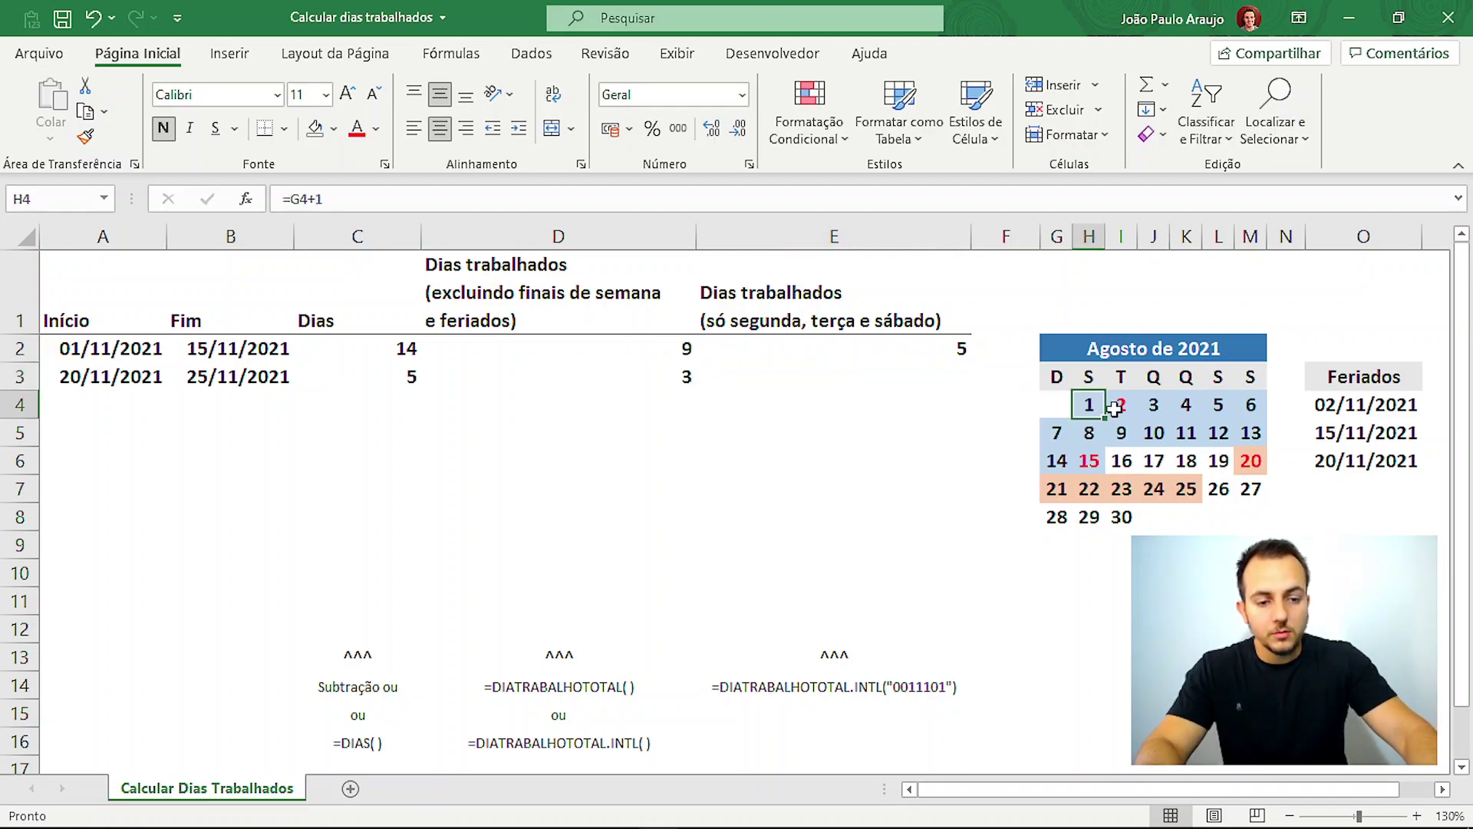
ctrl+click(1250, 402)
drag(1089, 428, 1121, 430)
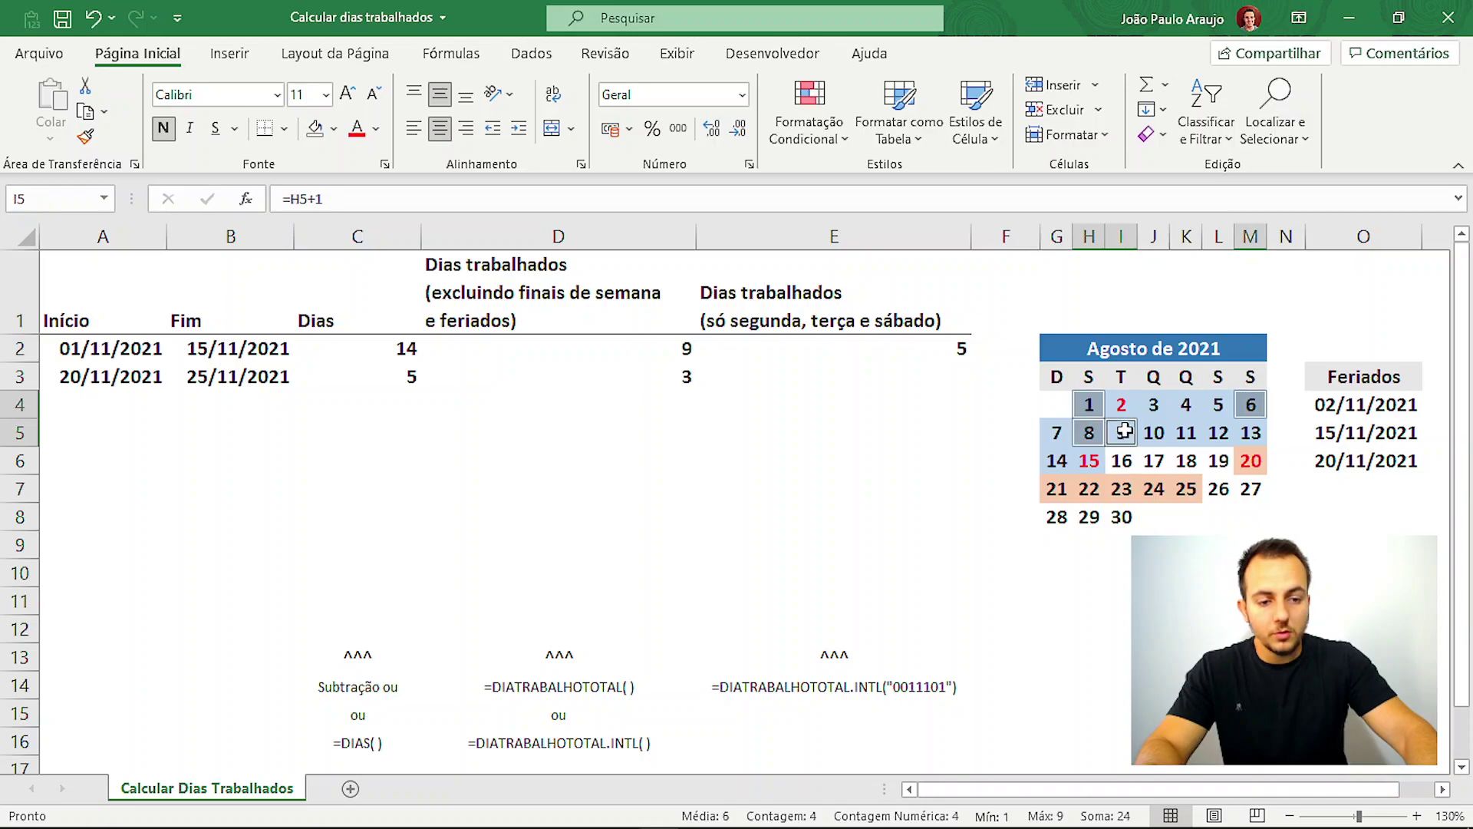
ctrl+click(1250, 432)
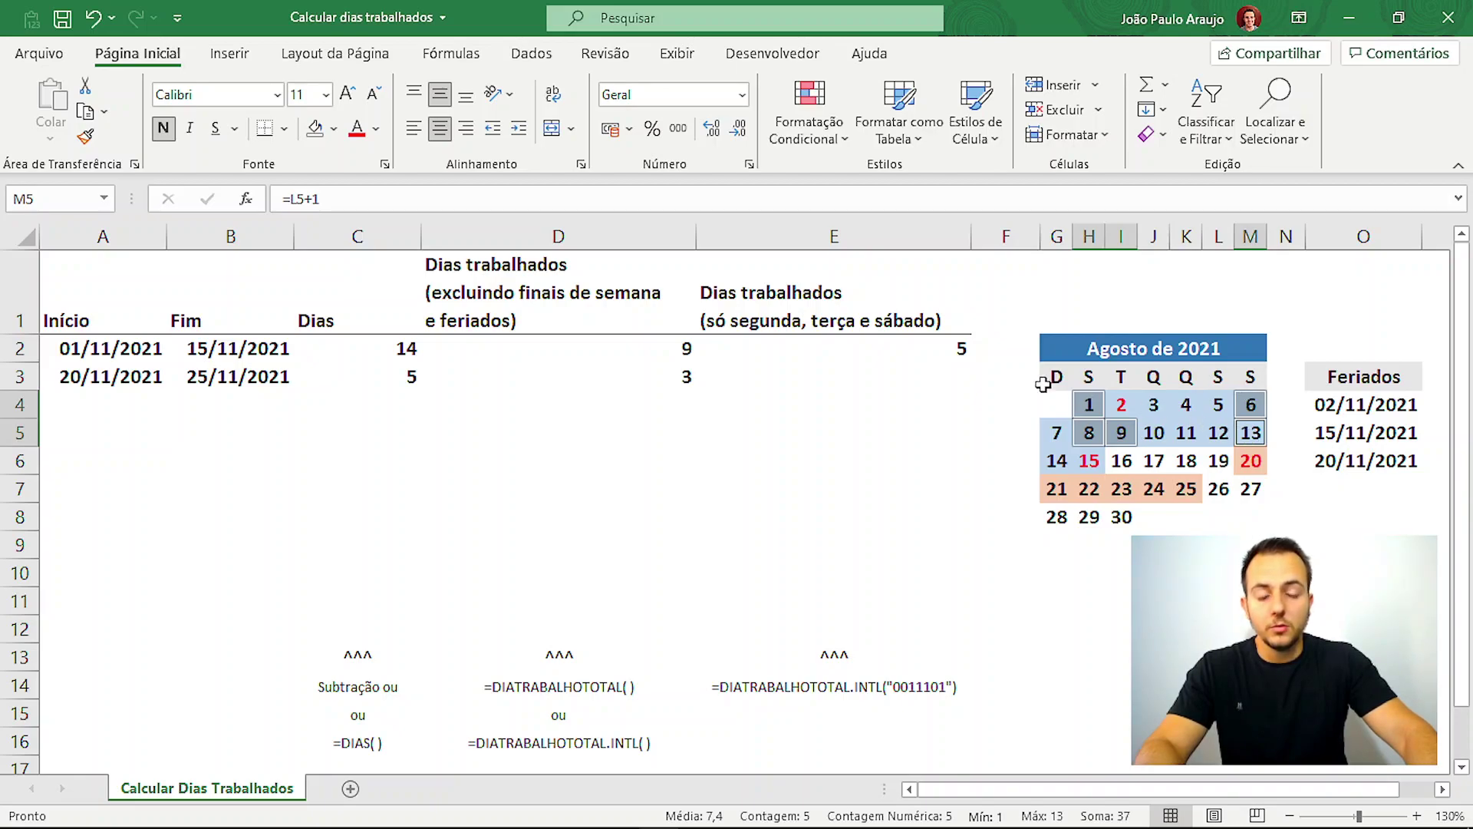
click(916, 347)
- Enter =DIATRABALHOTOTAL.INTL(A3;B3;"0011101";O4:O6) in E3, returning 2
click(870, 377)
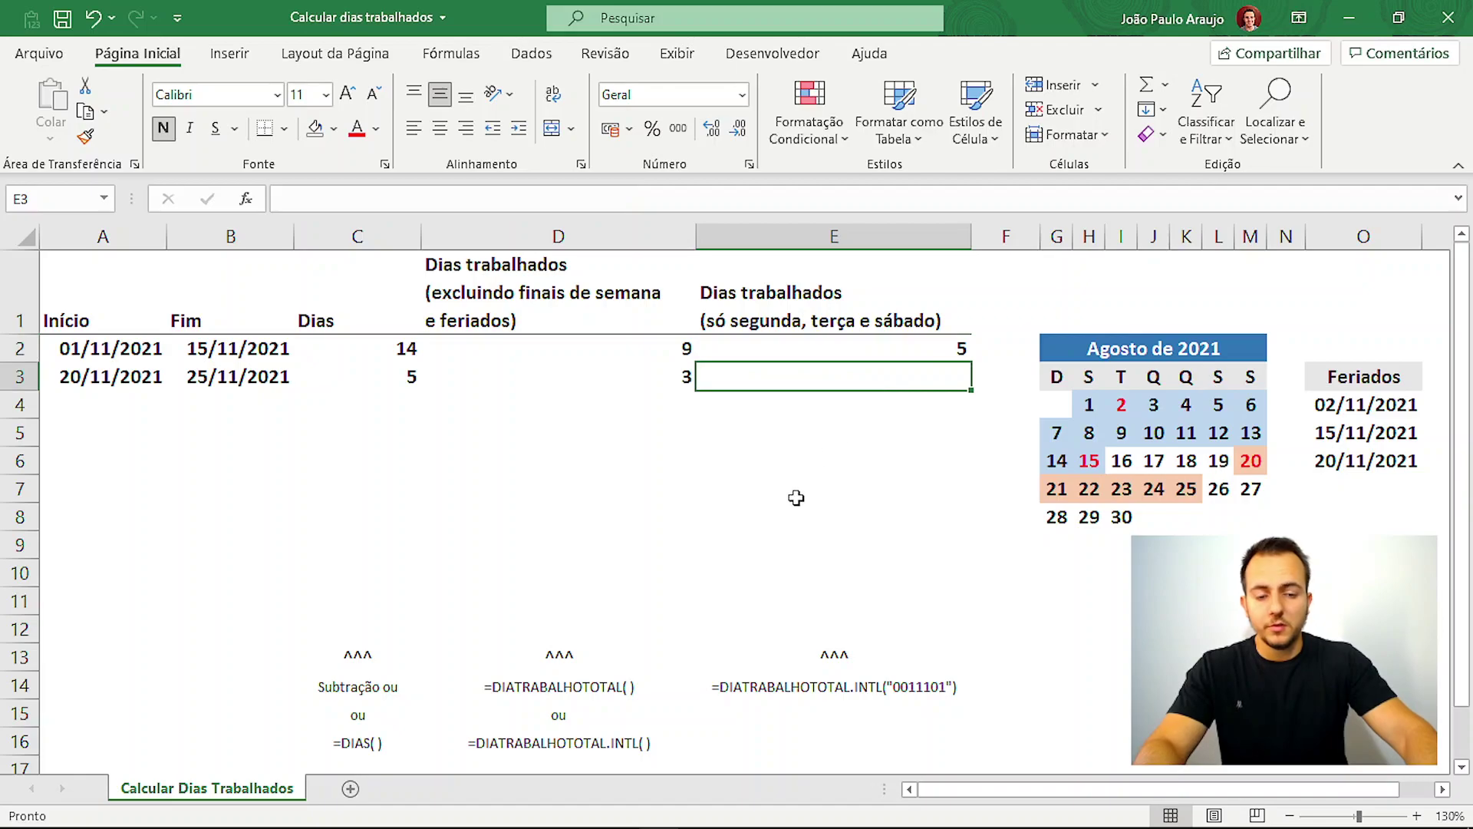
text(=)
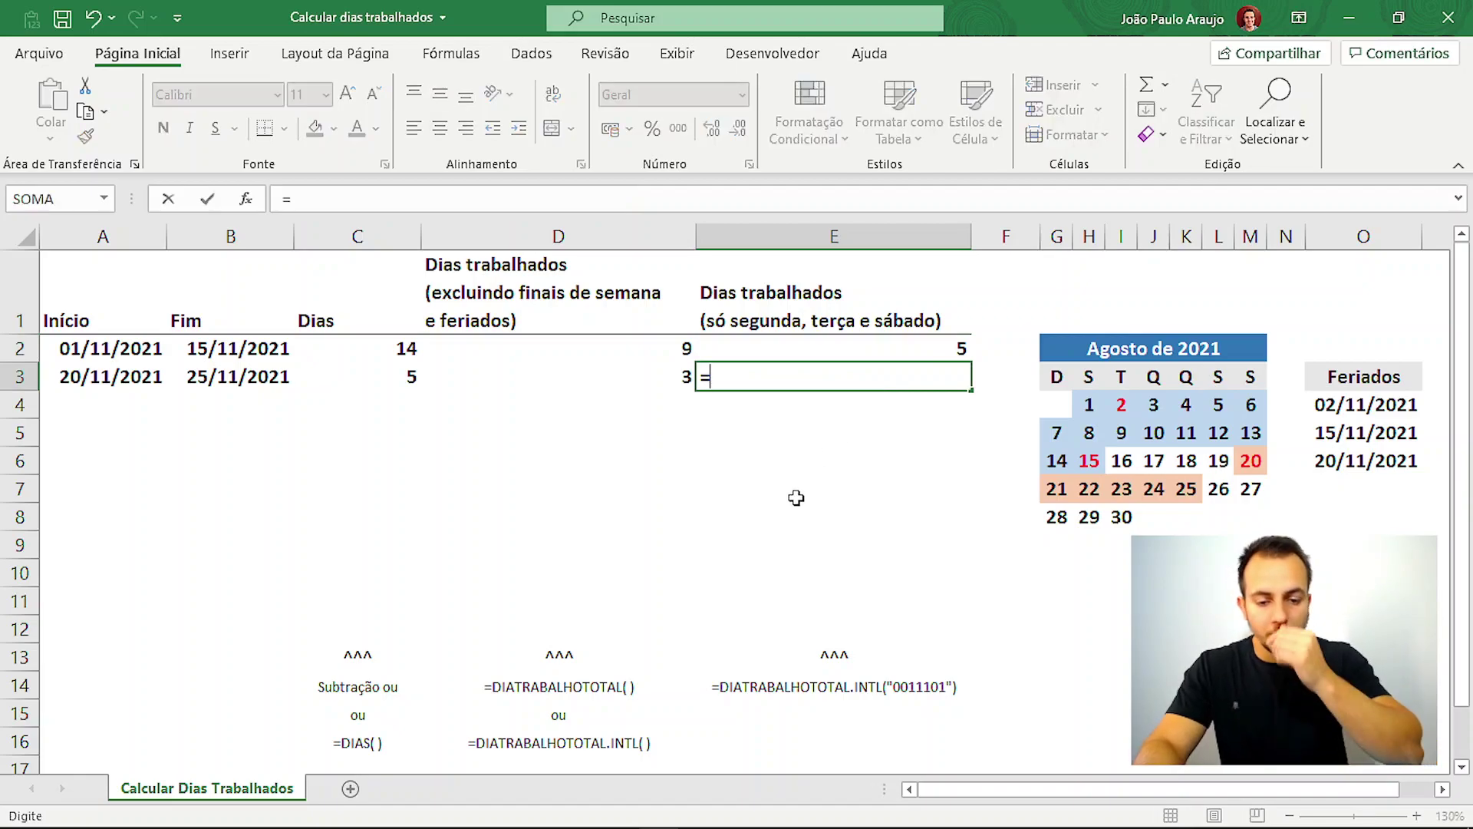
text(dia)
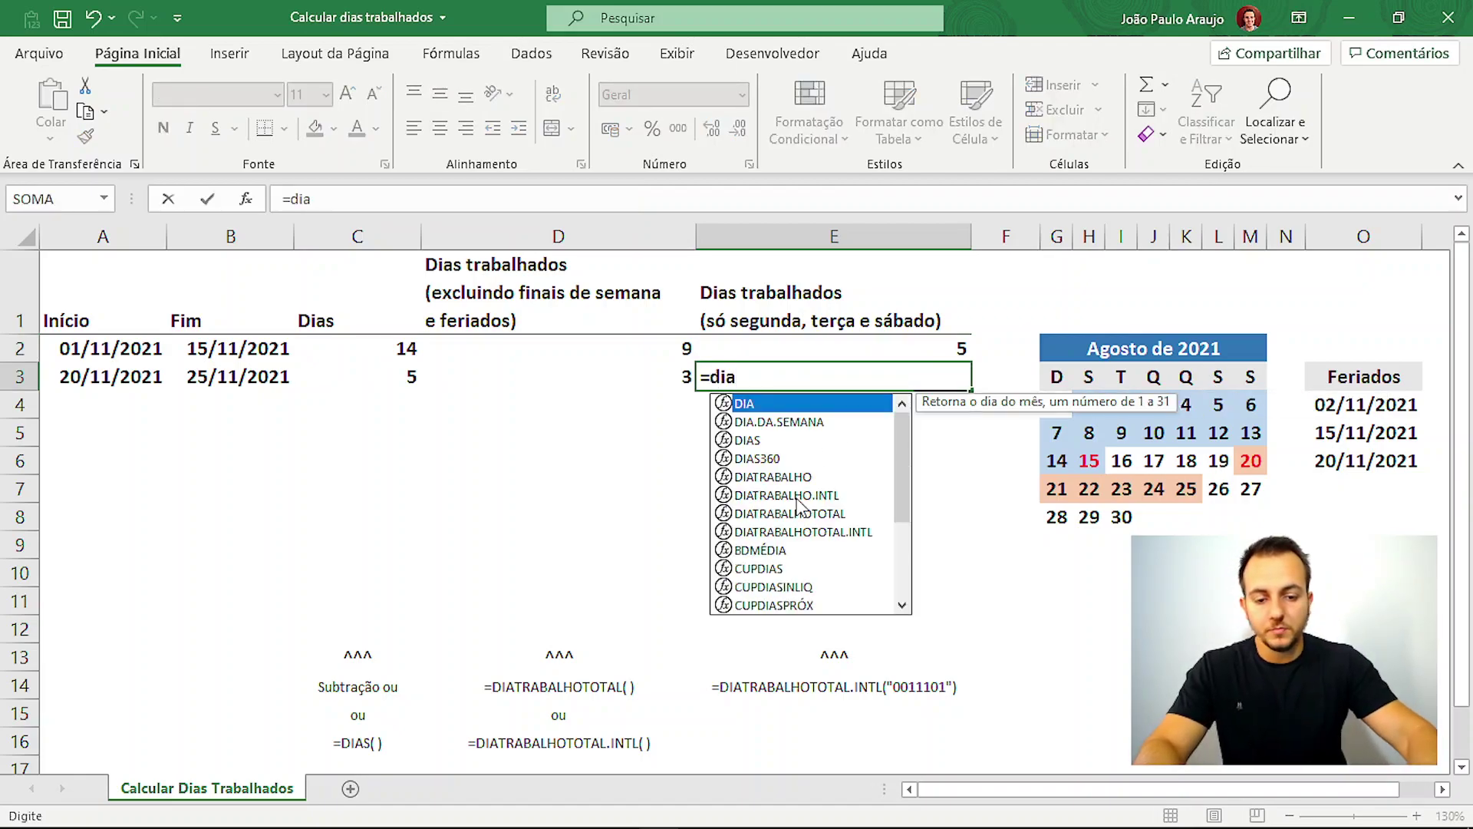
text(tra)
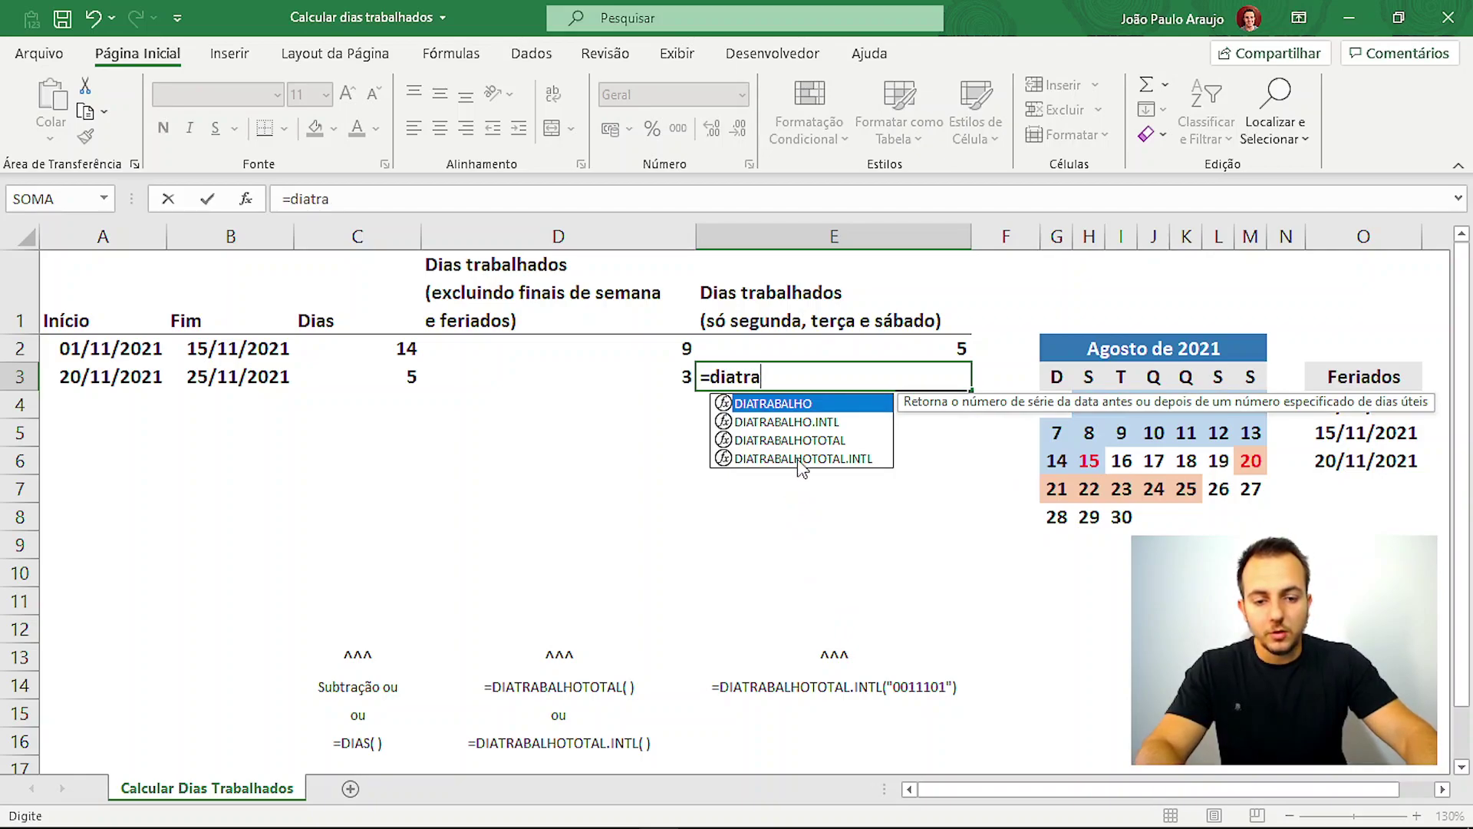
double_click(800, 459)
click(123, 379)
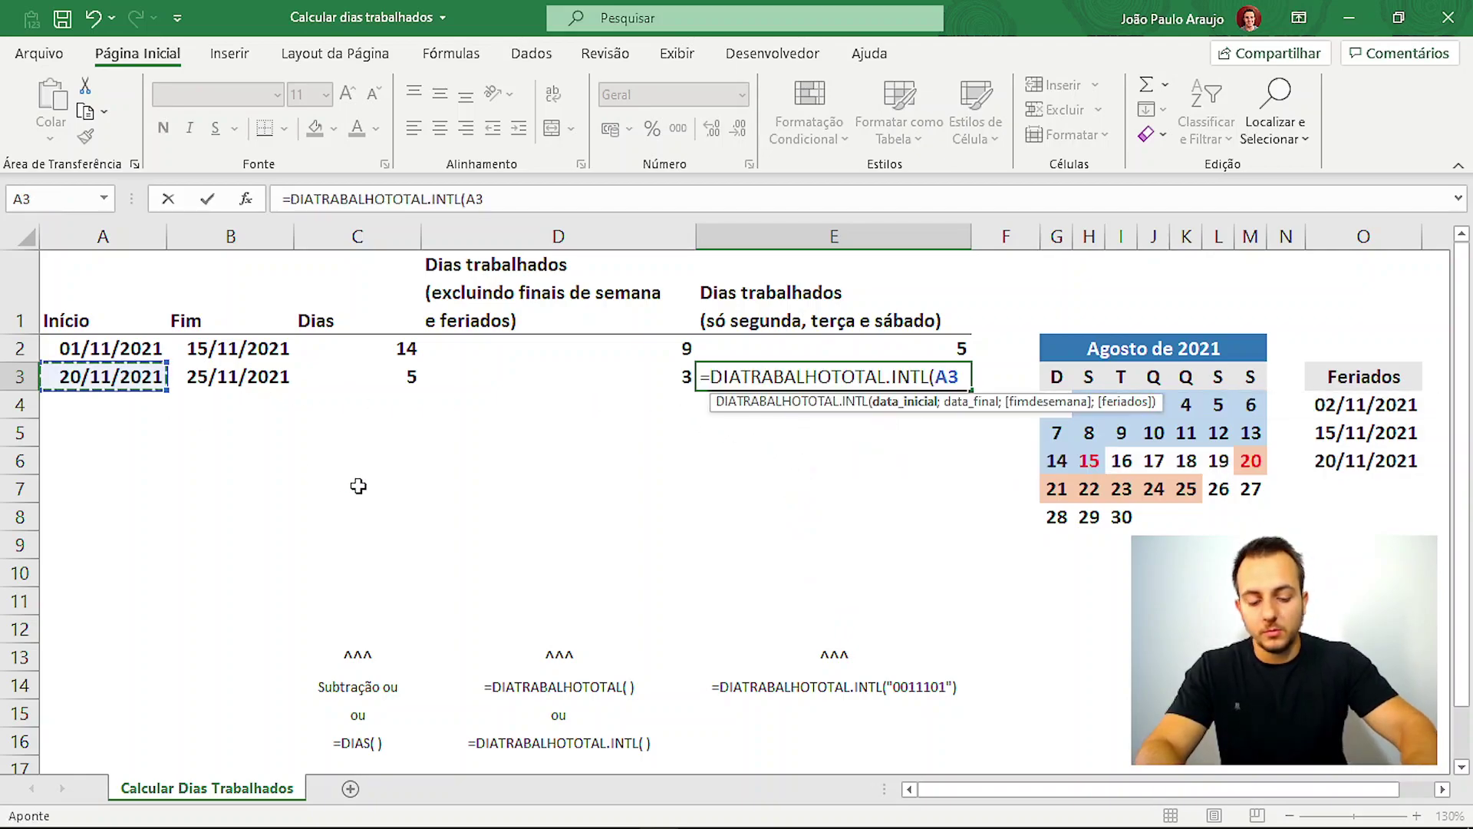
text(;)
click(252, 378)
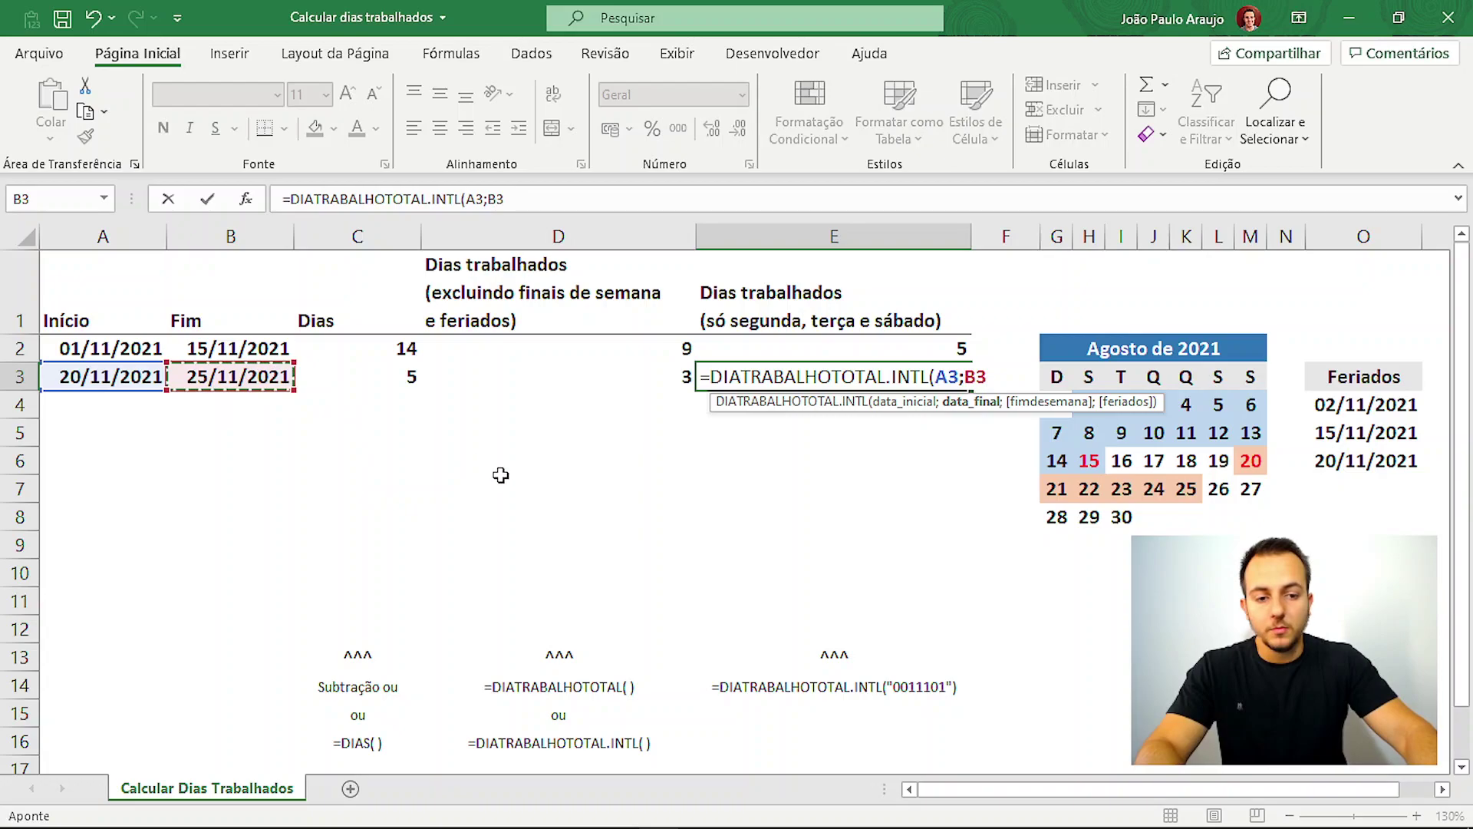
text(;)
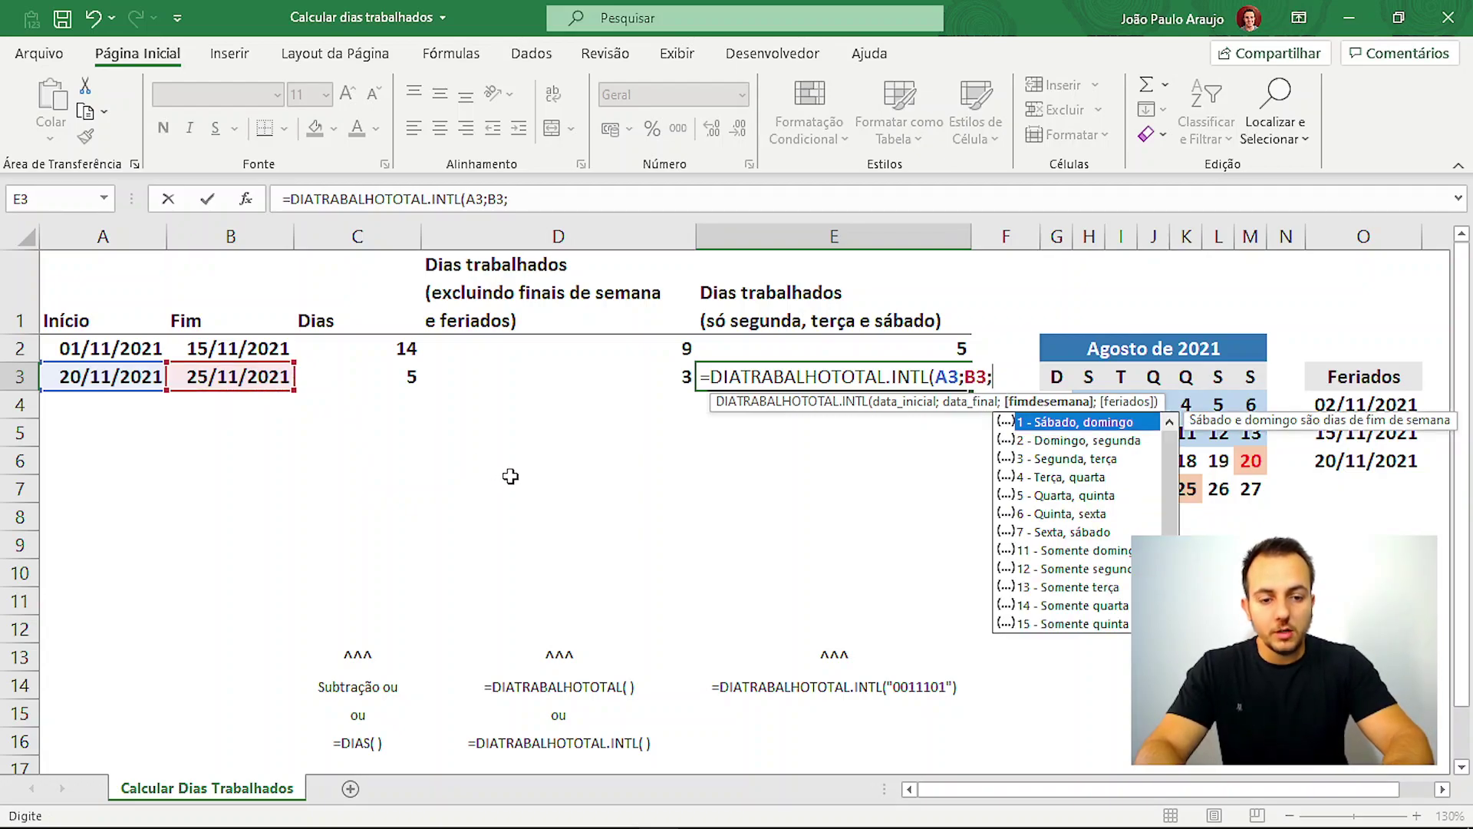
text("0011)
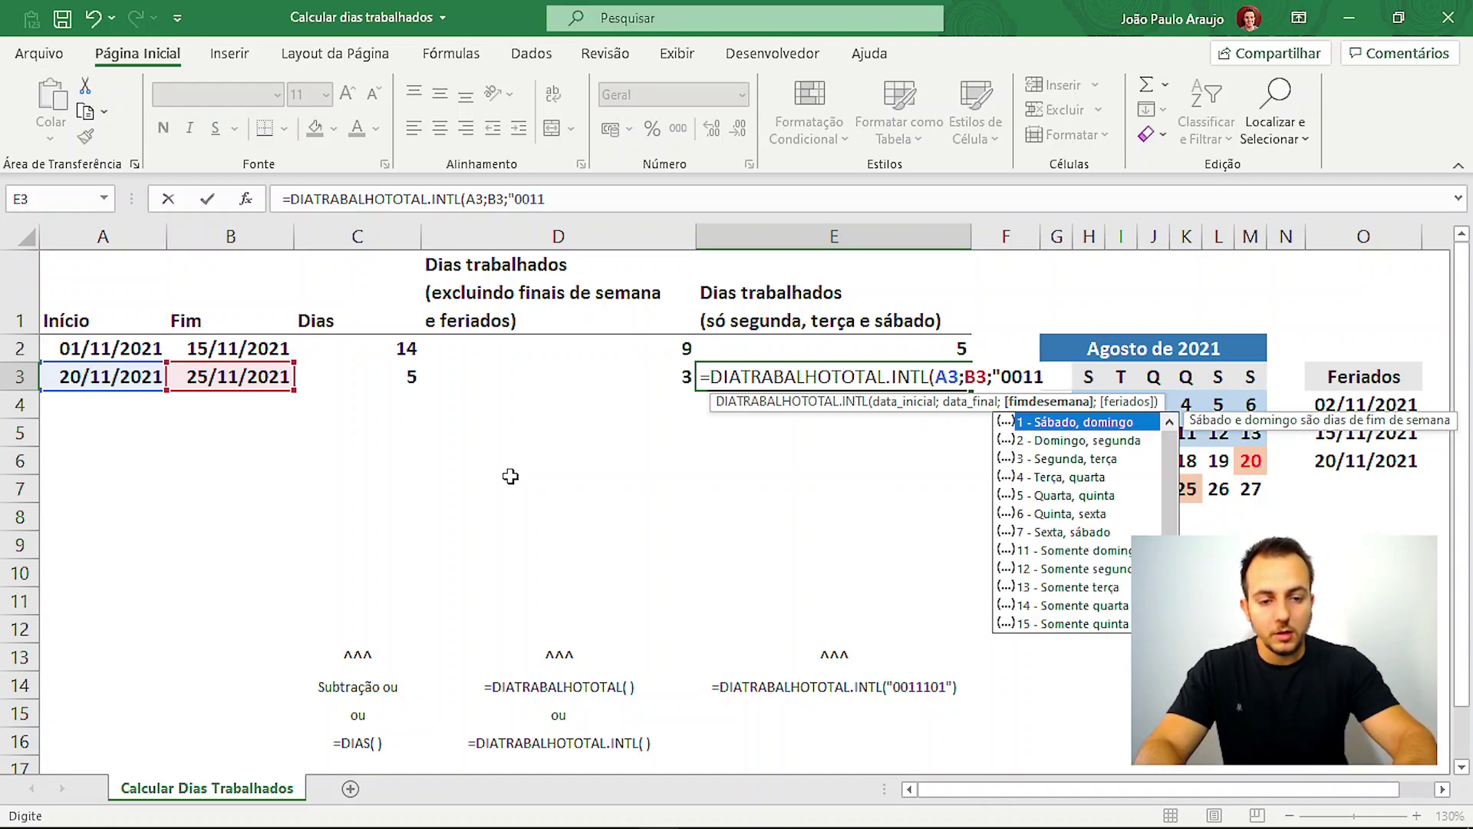
text(10)
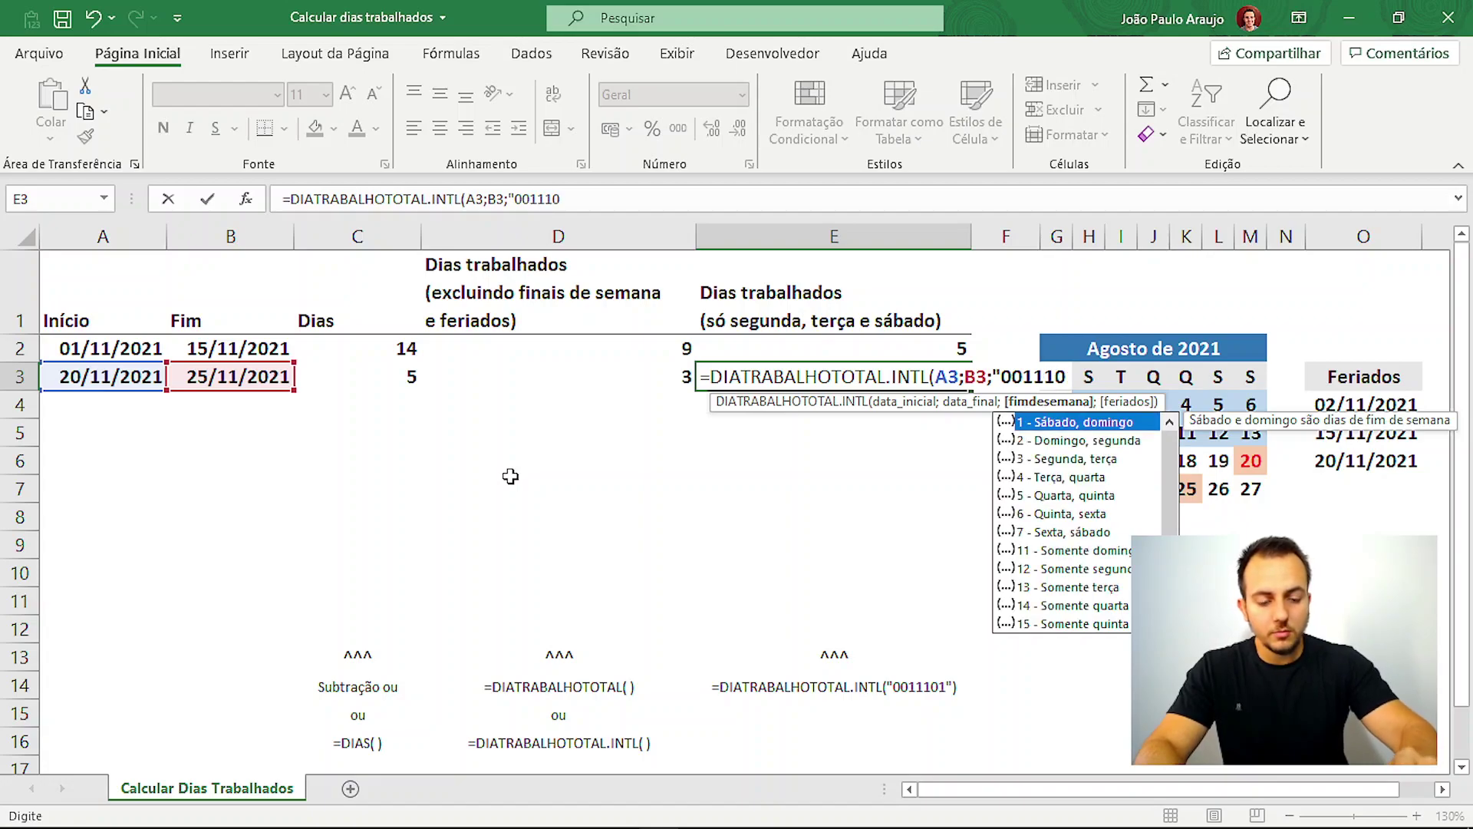
text(1)
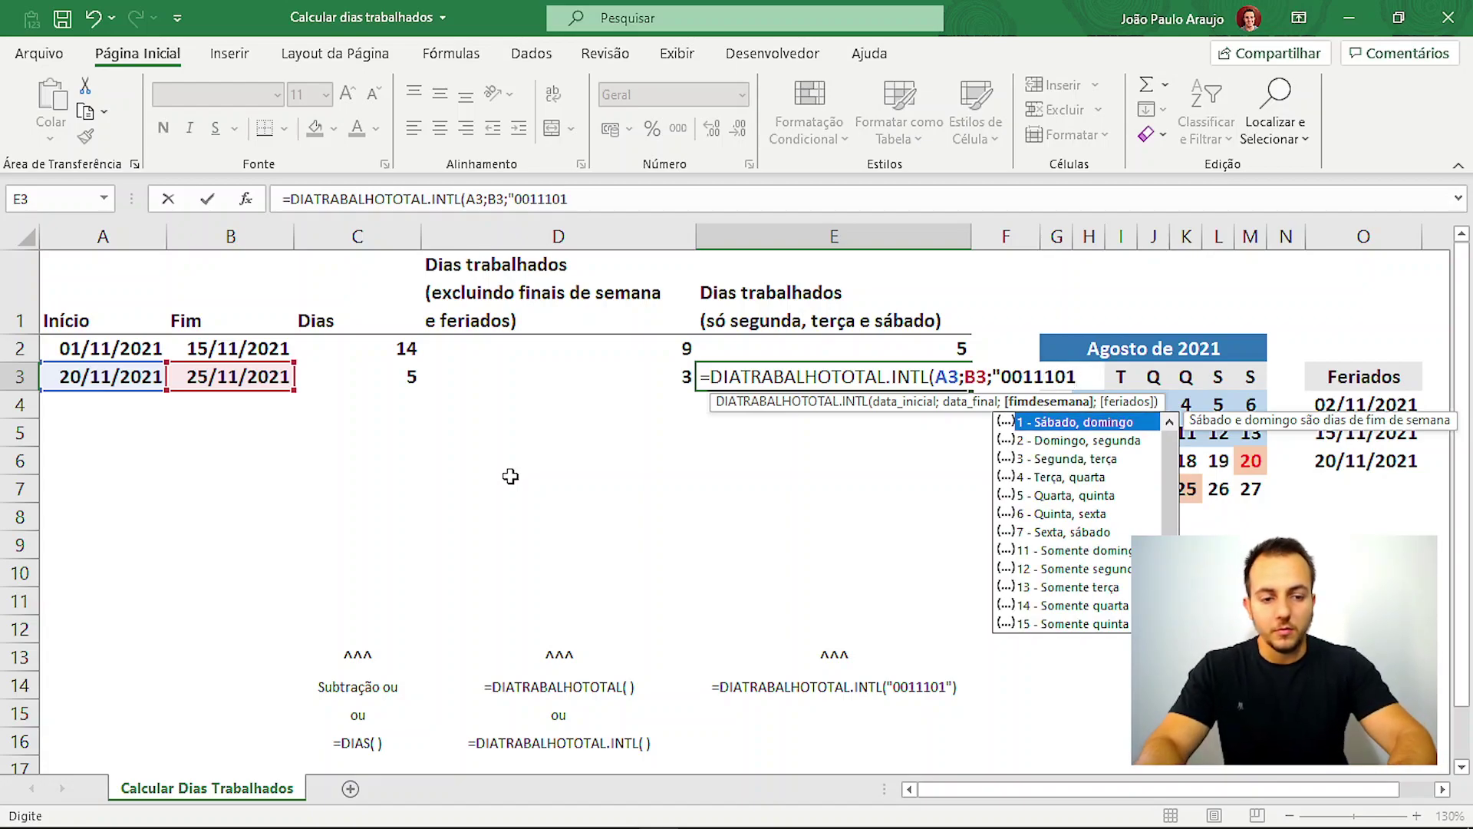
text(";)
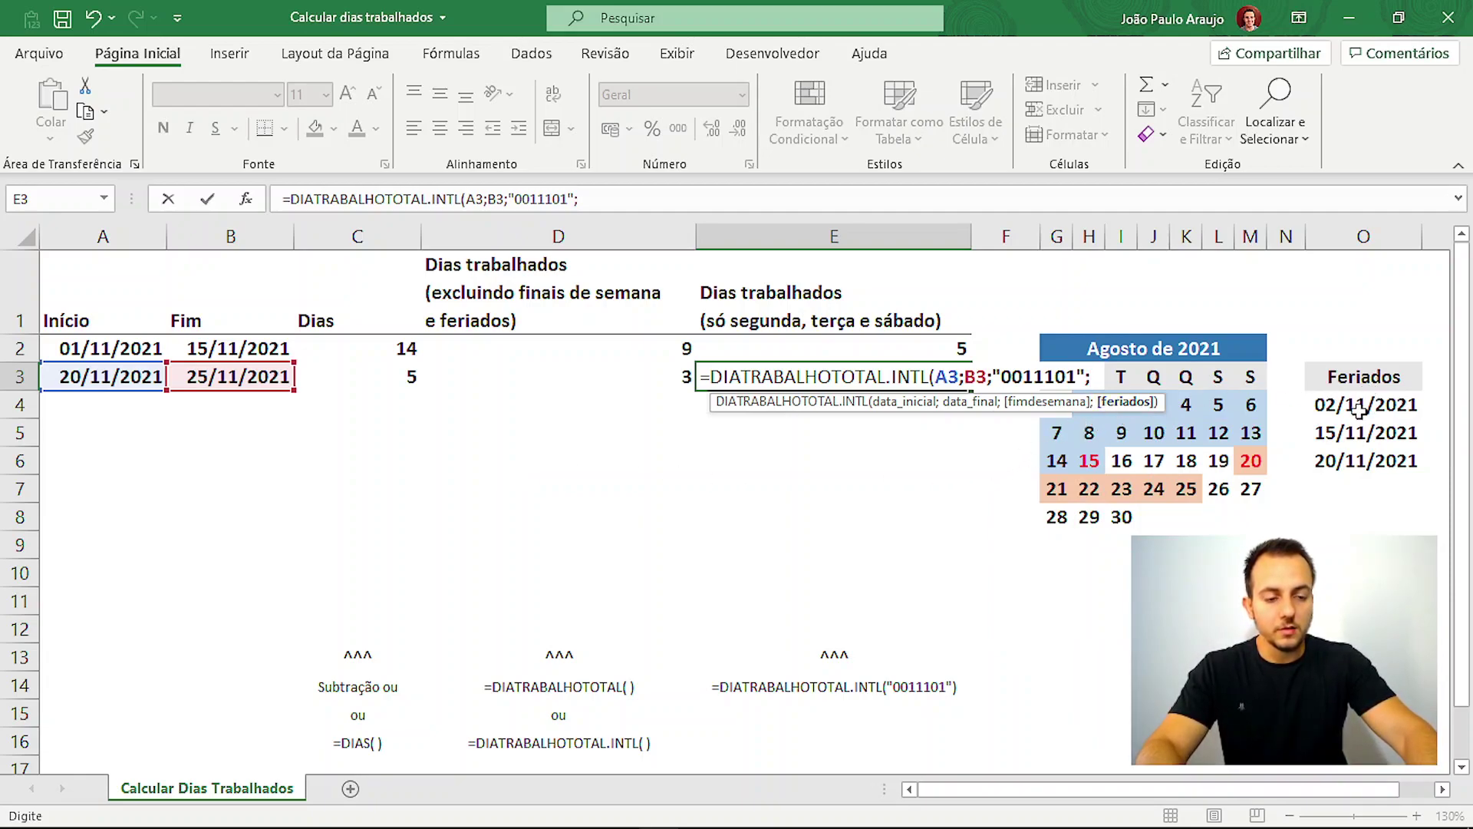
drag(1348, 408, 1343, 456)
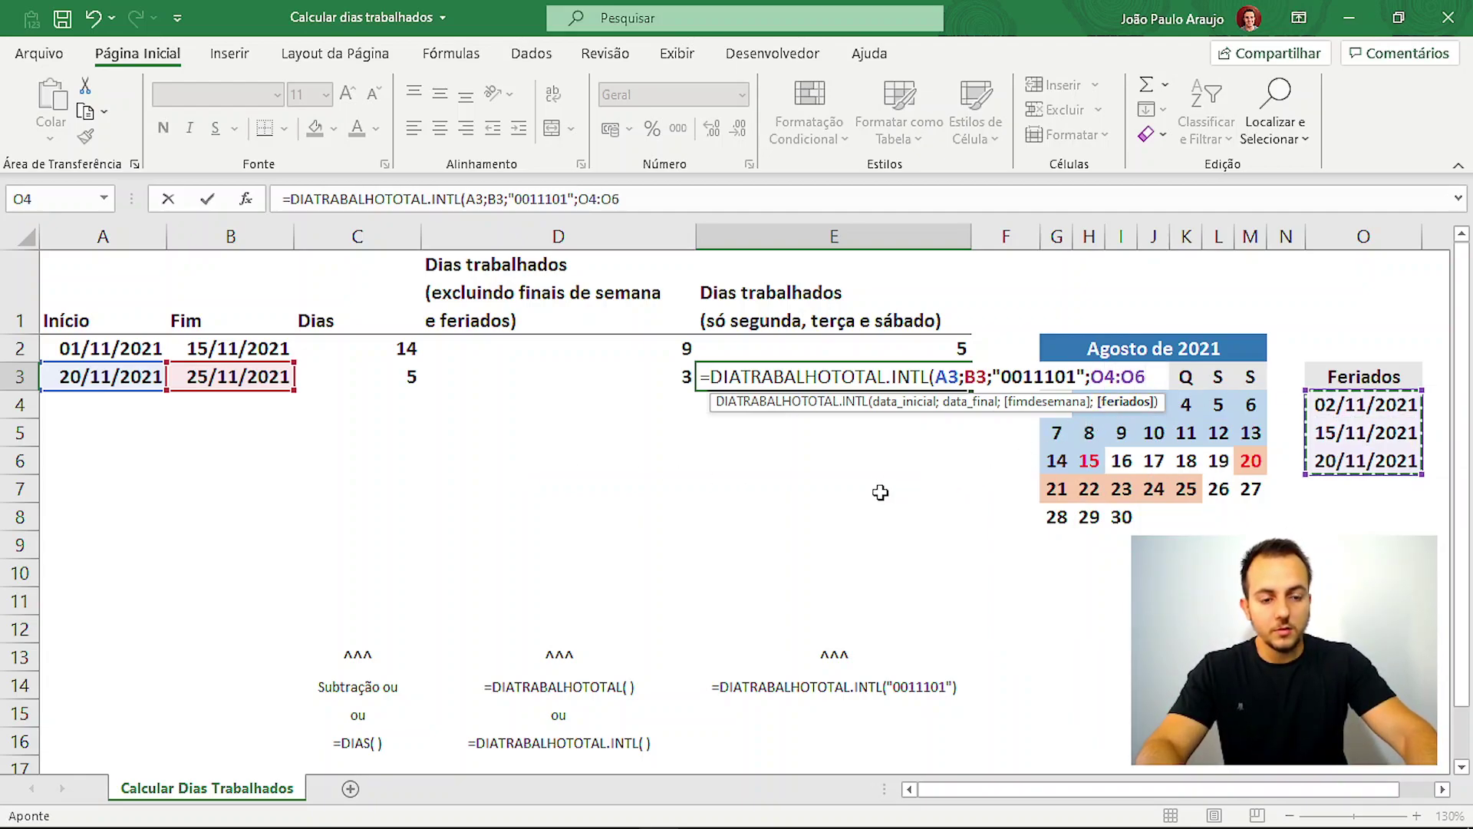
text())
key(Return)
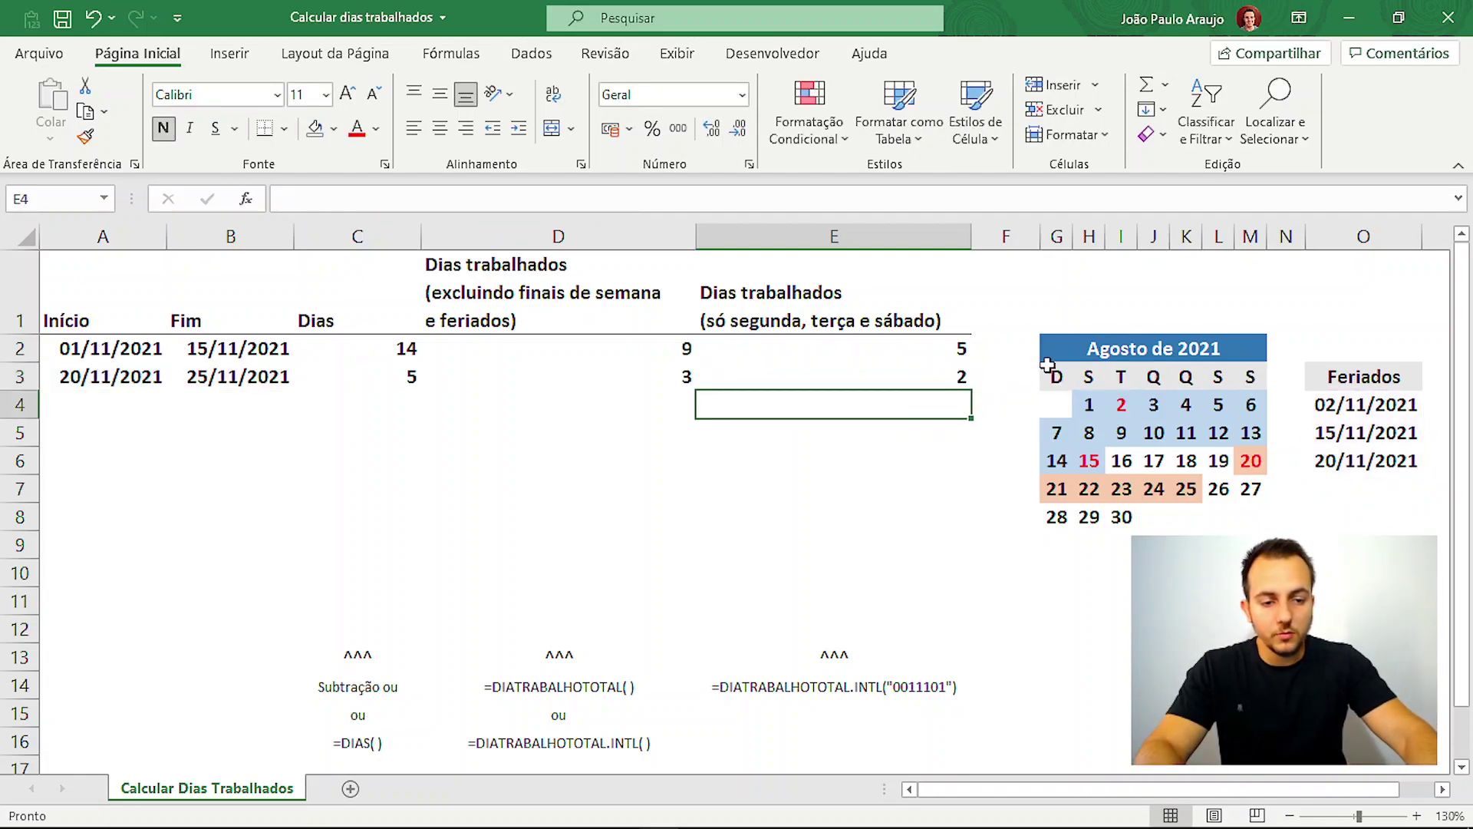
click(1247, 468)
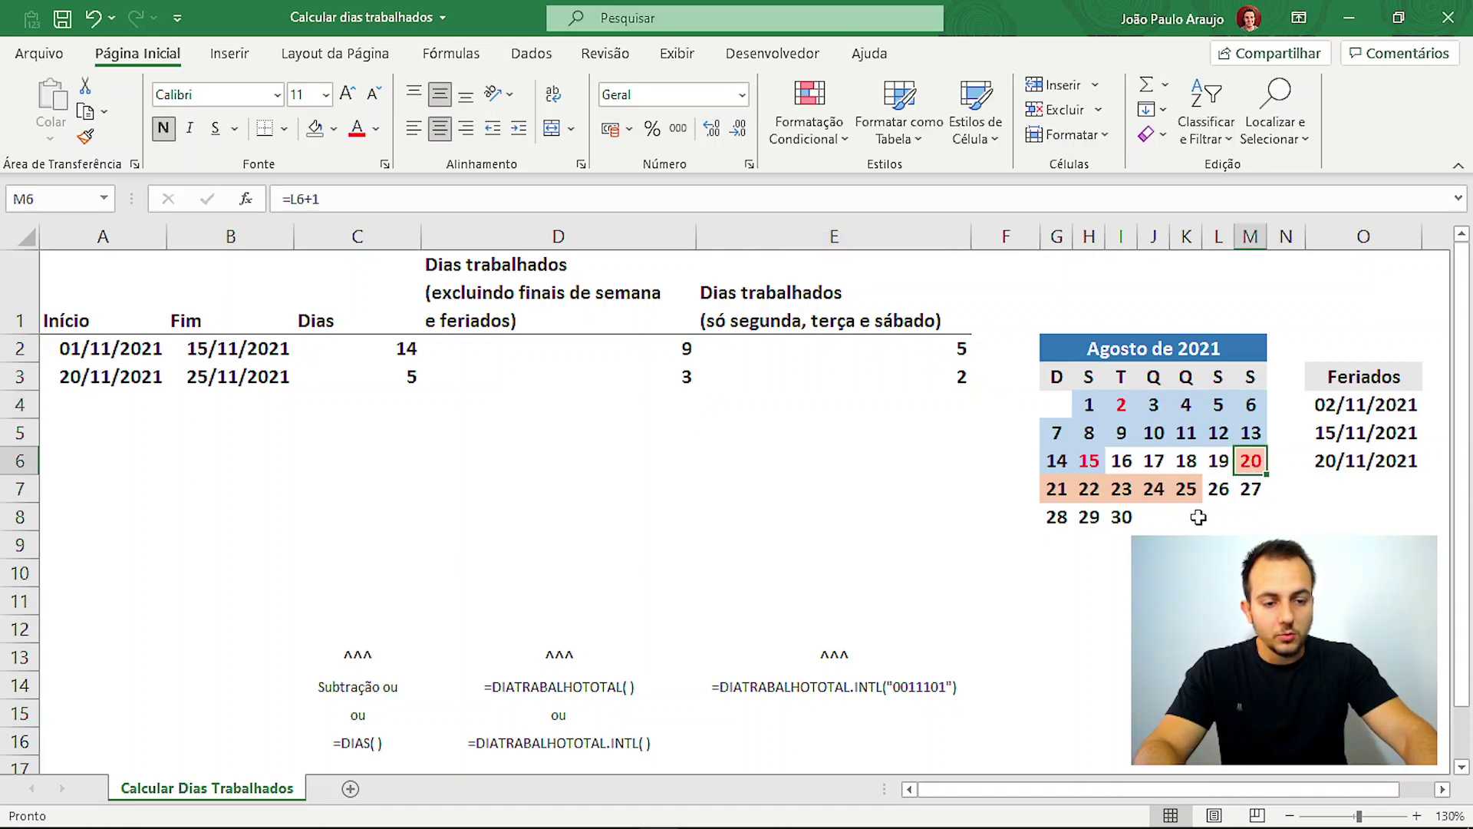
click(1089, 489)
ctrl+click(1121, 489)
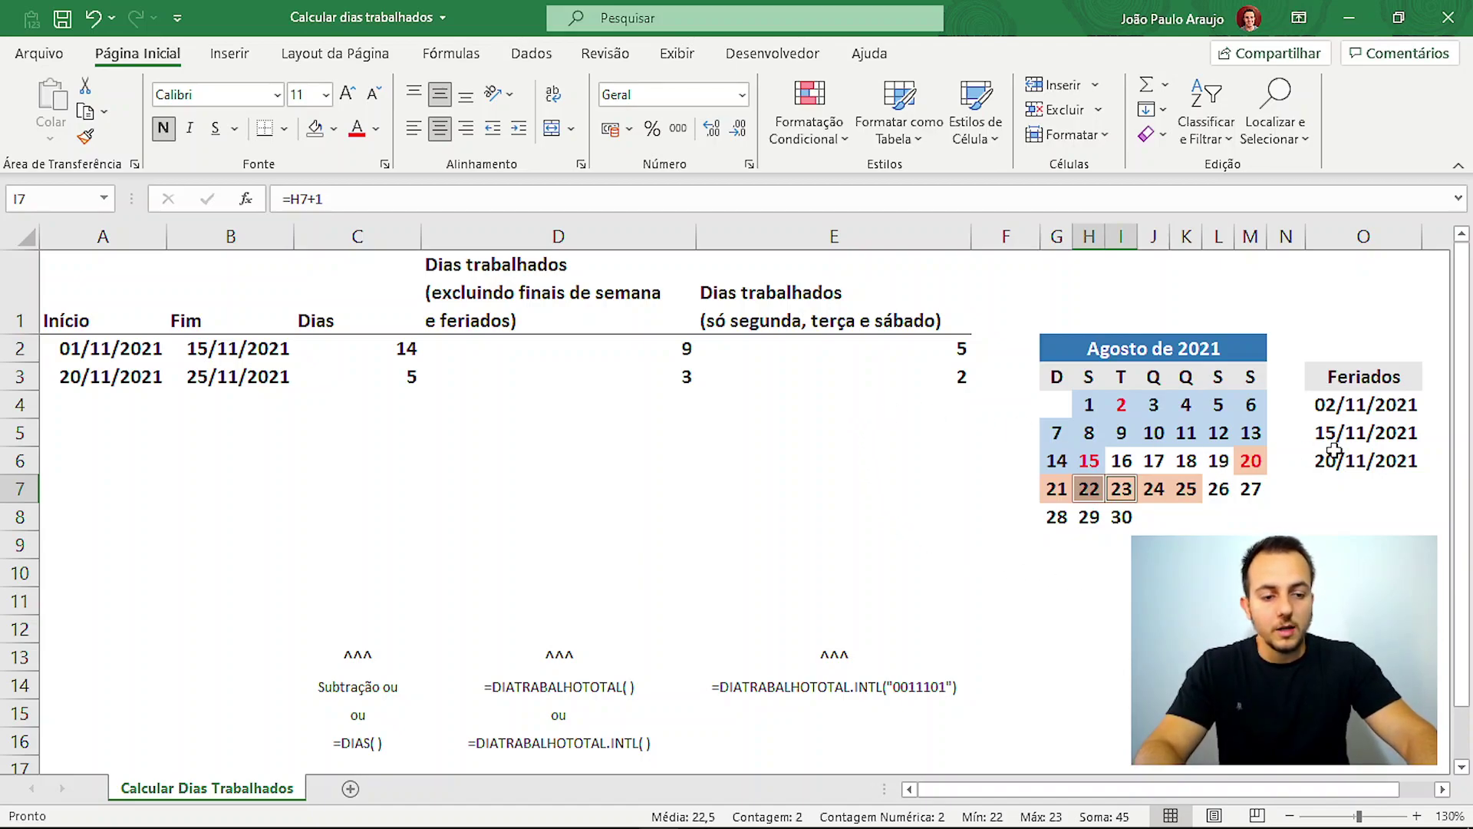
click(831, 419)
click(560, 431)
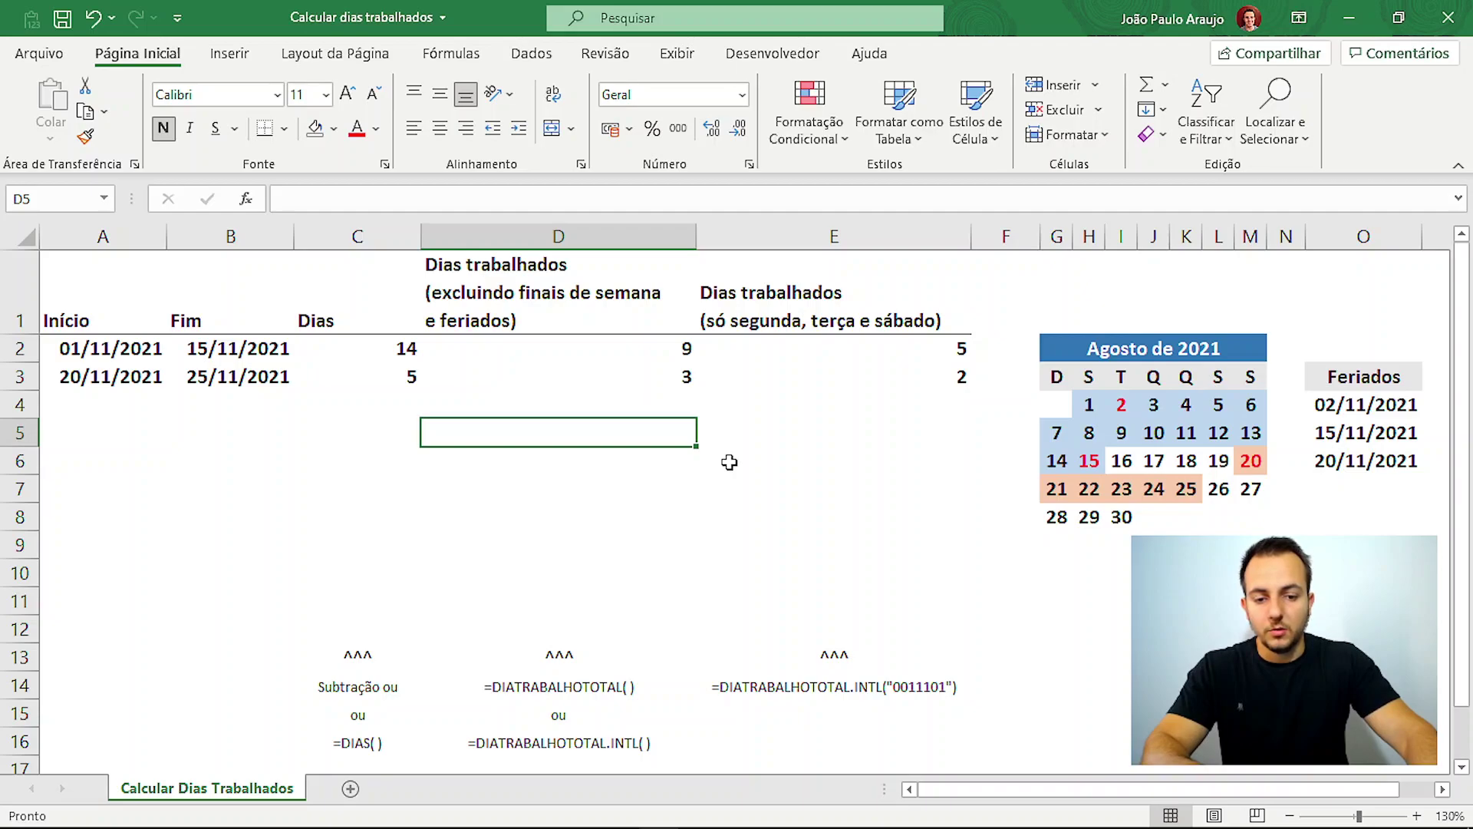
- Save the "Calcular dias trabalhados" workbook with Ctrl+S
key(ctrl+s)
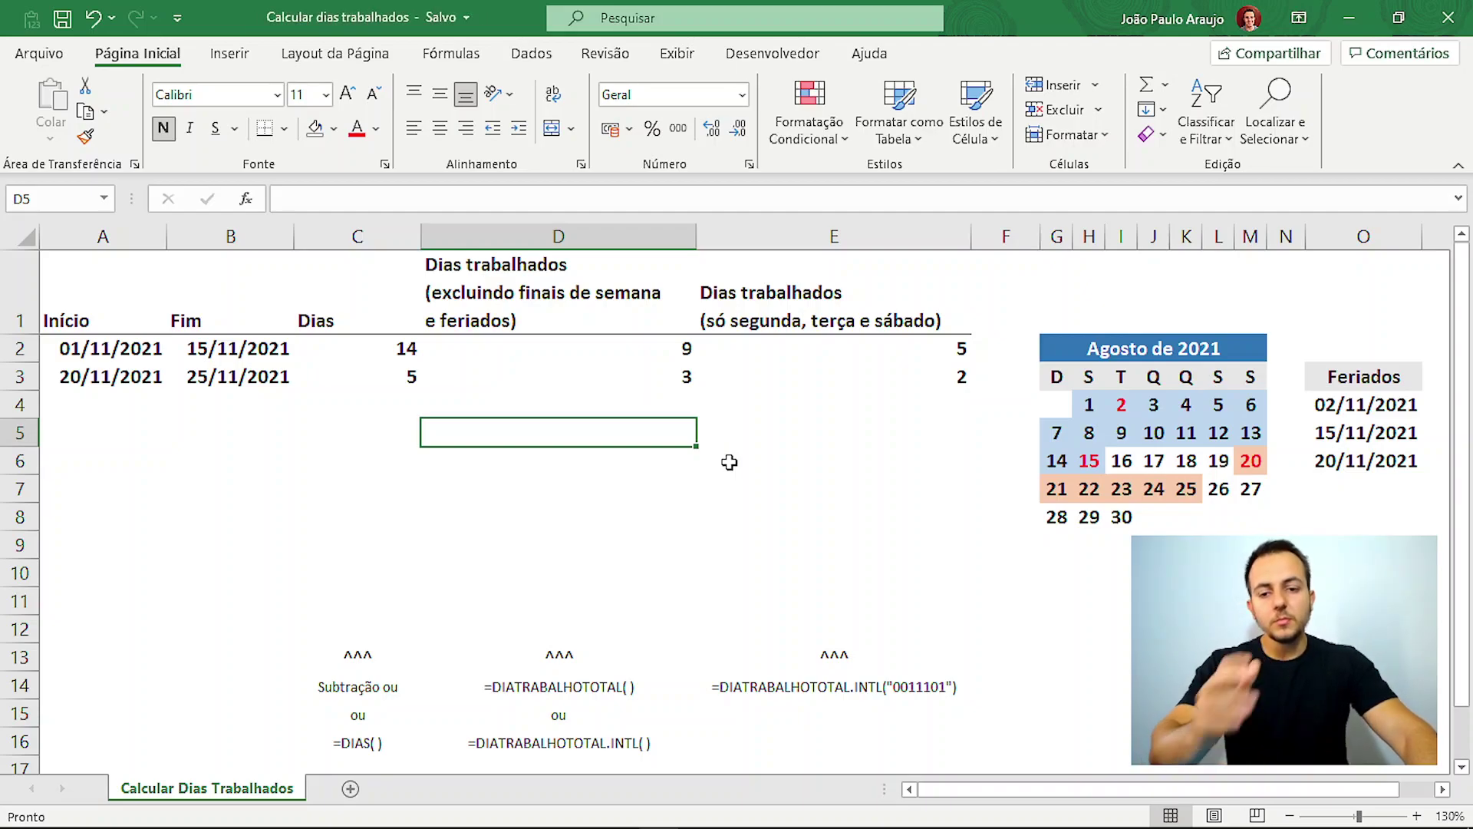